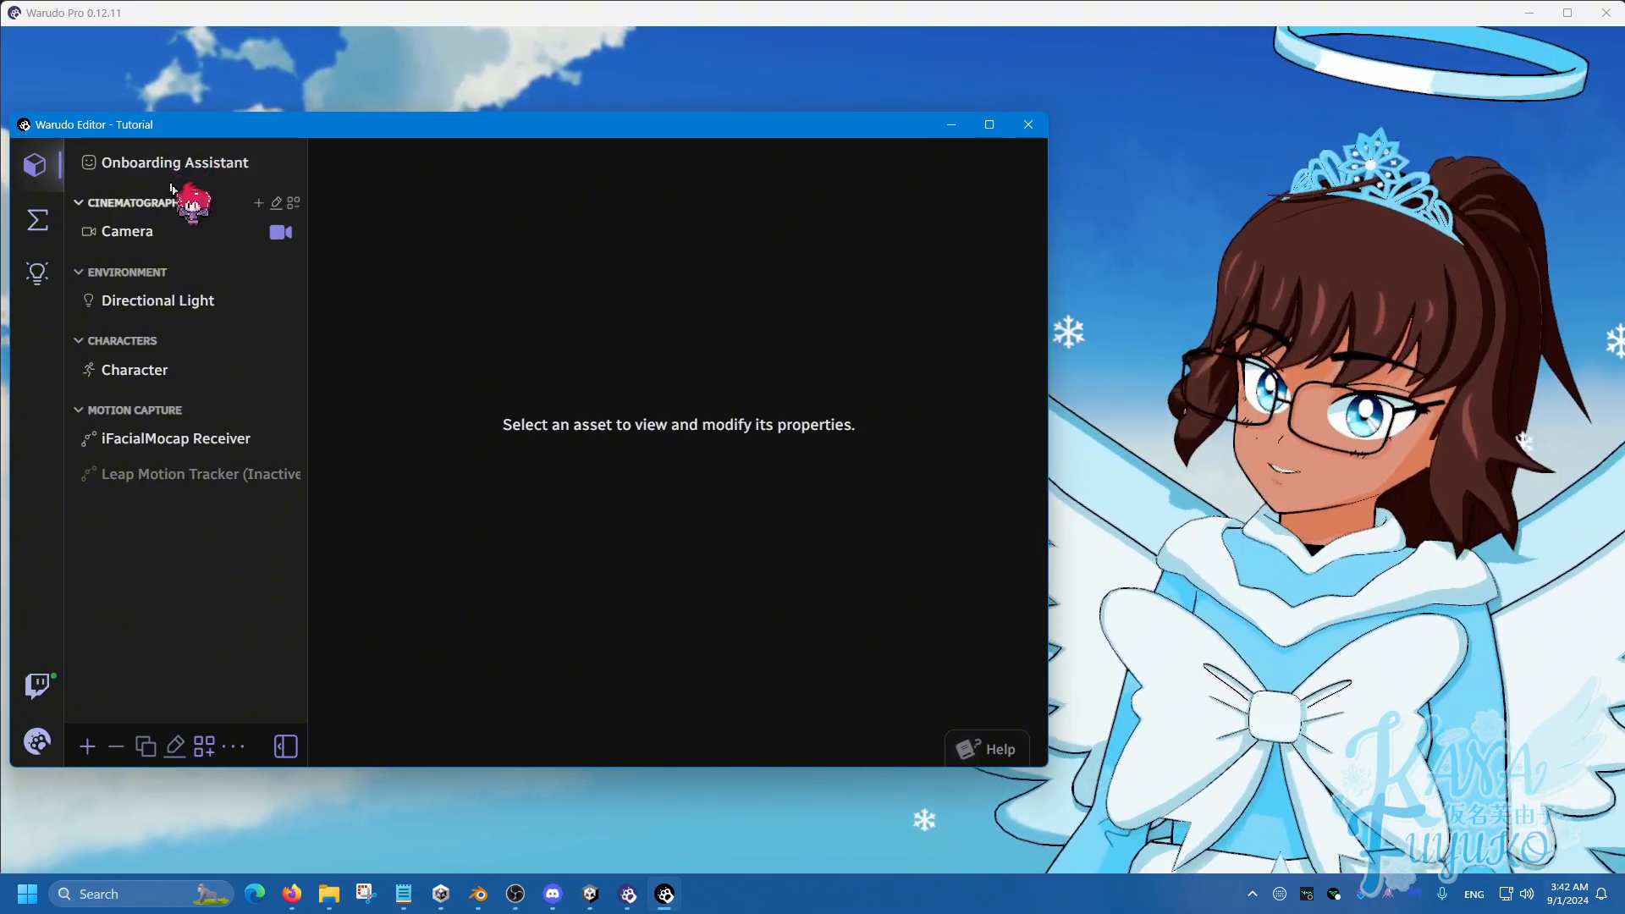
Add a new Prop asset to the scene, then collapse and re-expand the Props and Motion Capture sections.
click(87, 746)
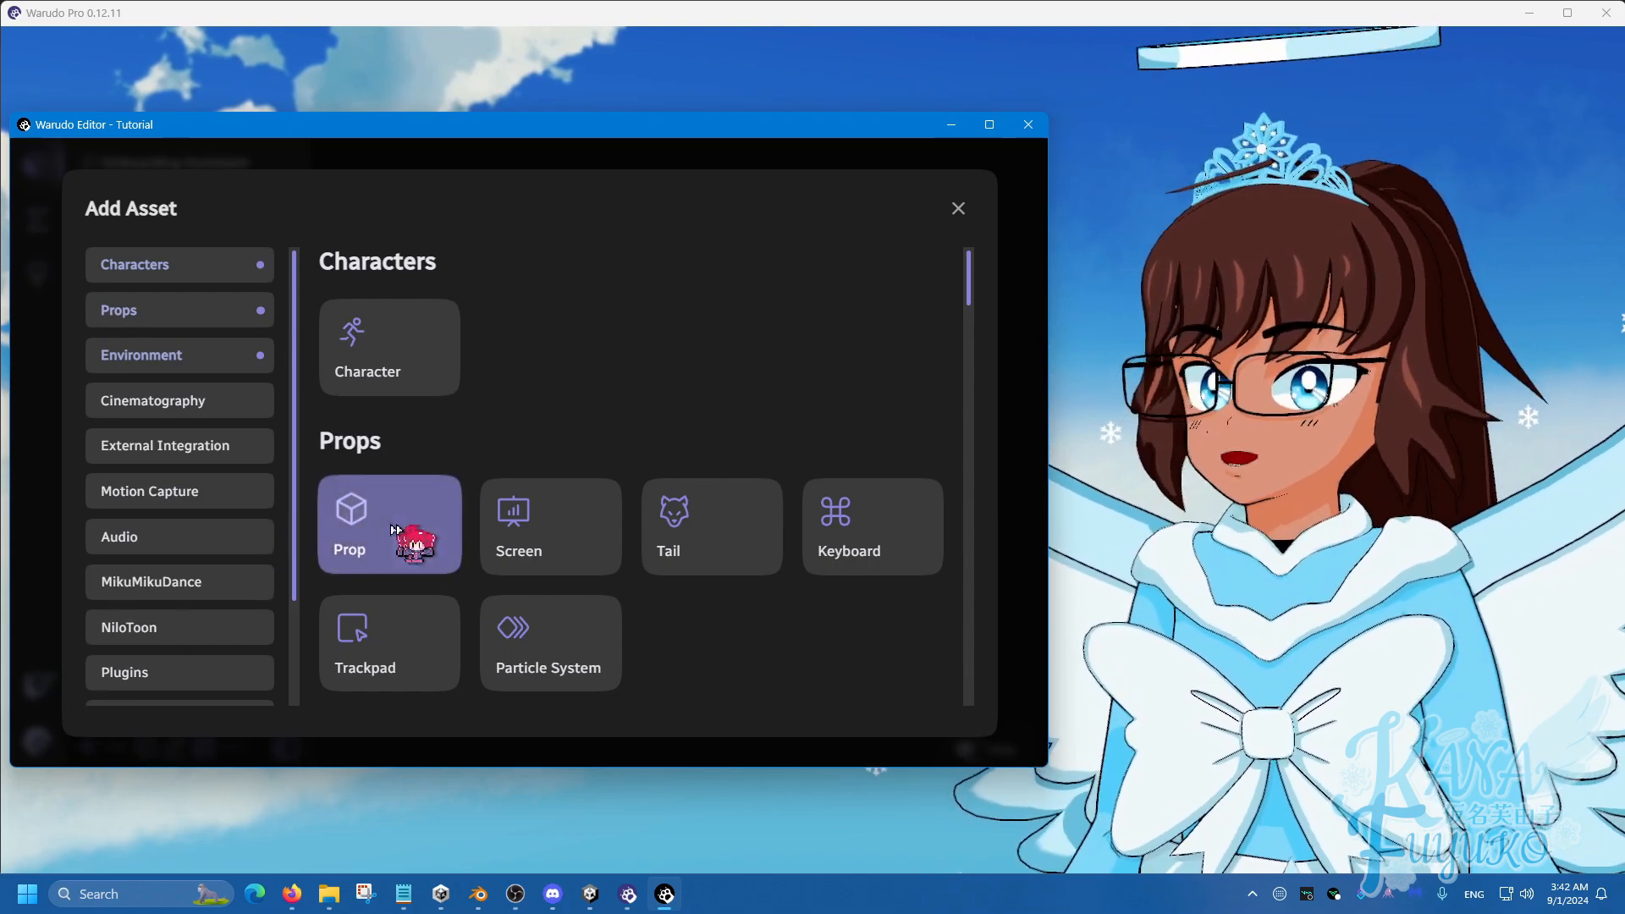
click(385, 535)
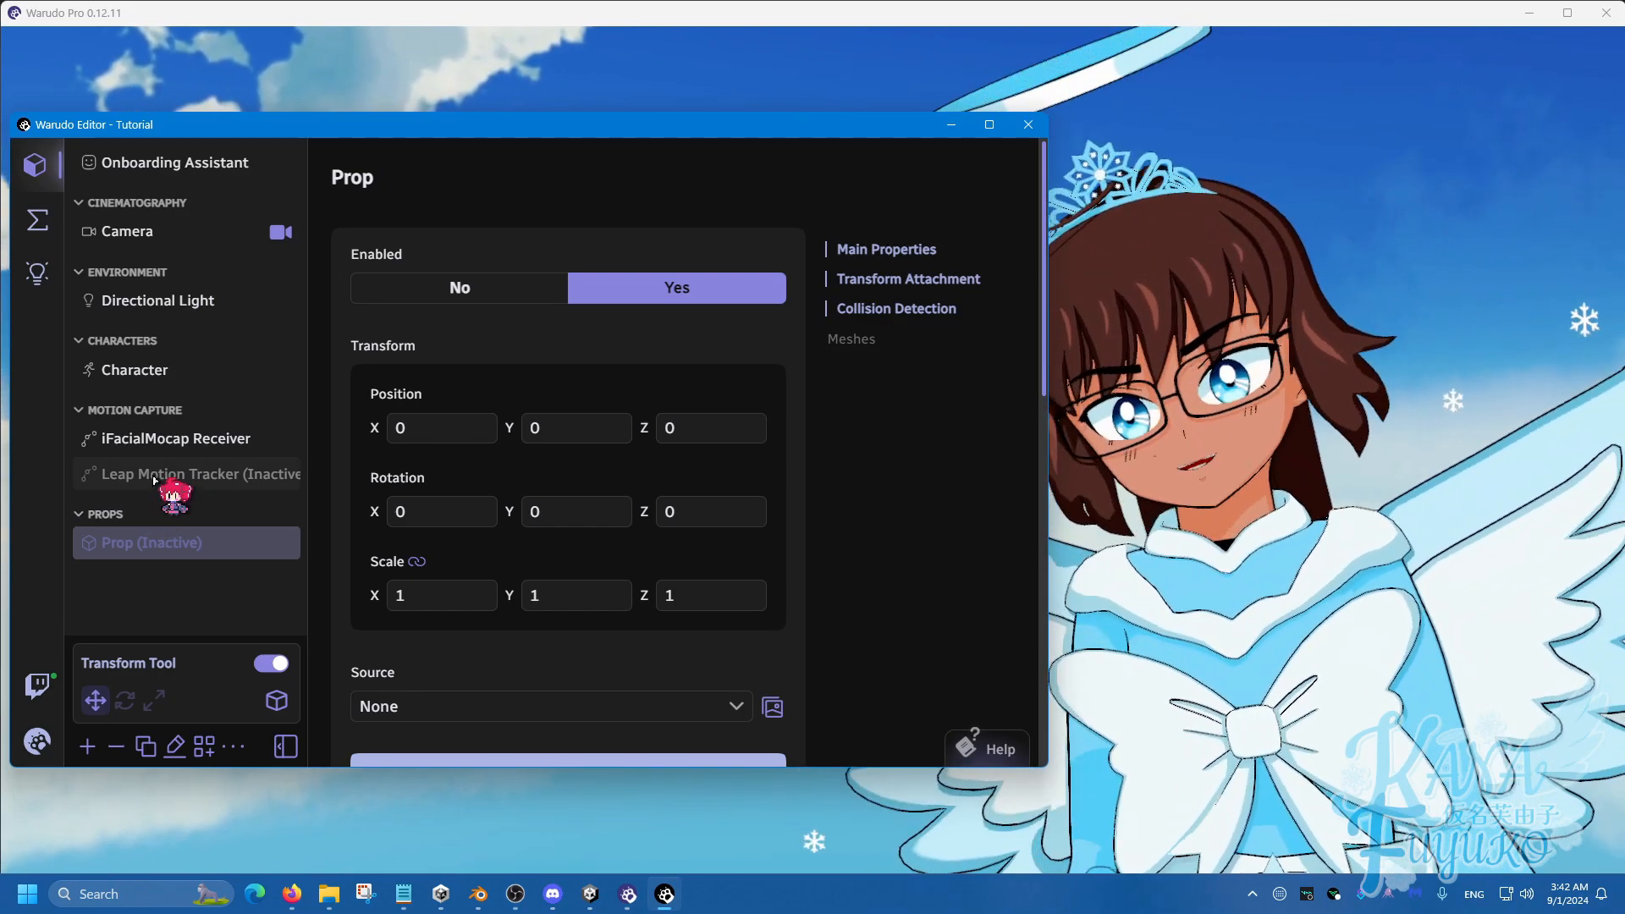
click(136, 540)
click(150, 518)
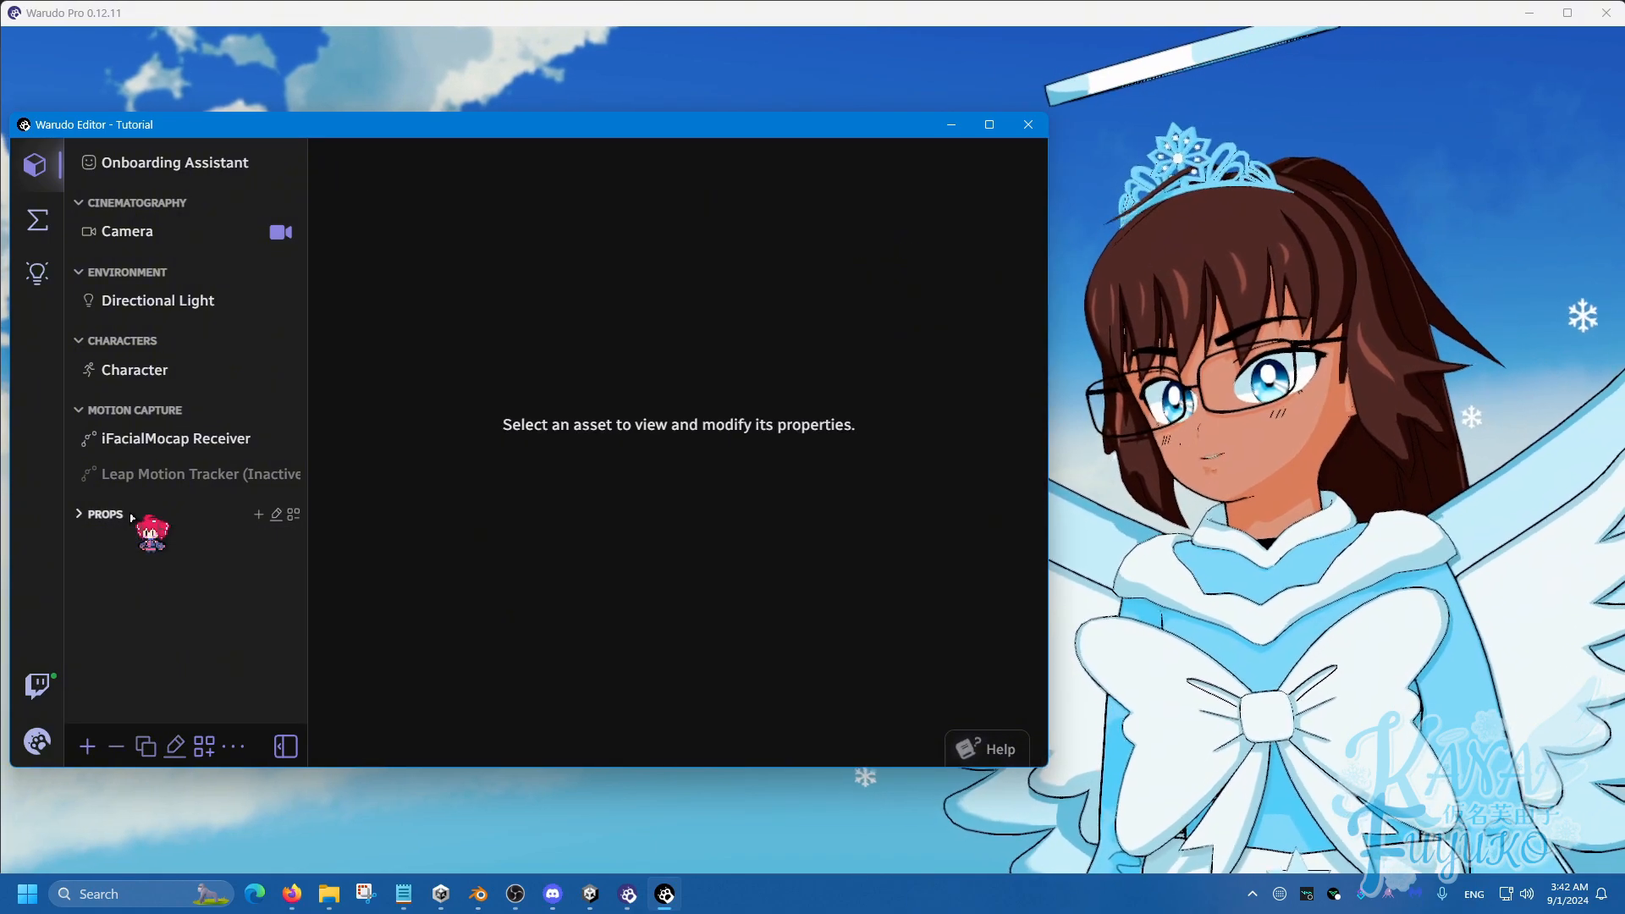
click(149, 517)
click(148, 413)
click(148, 413)
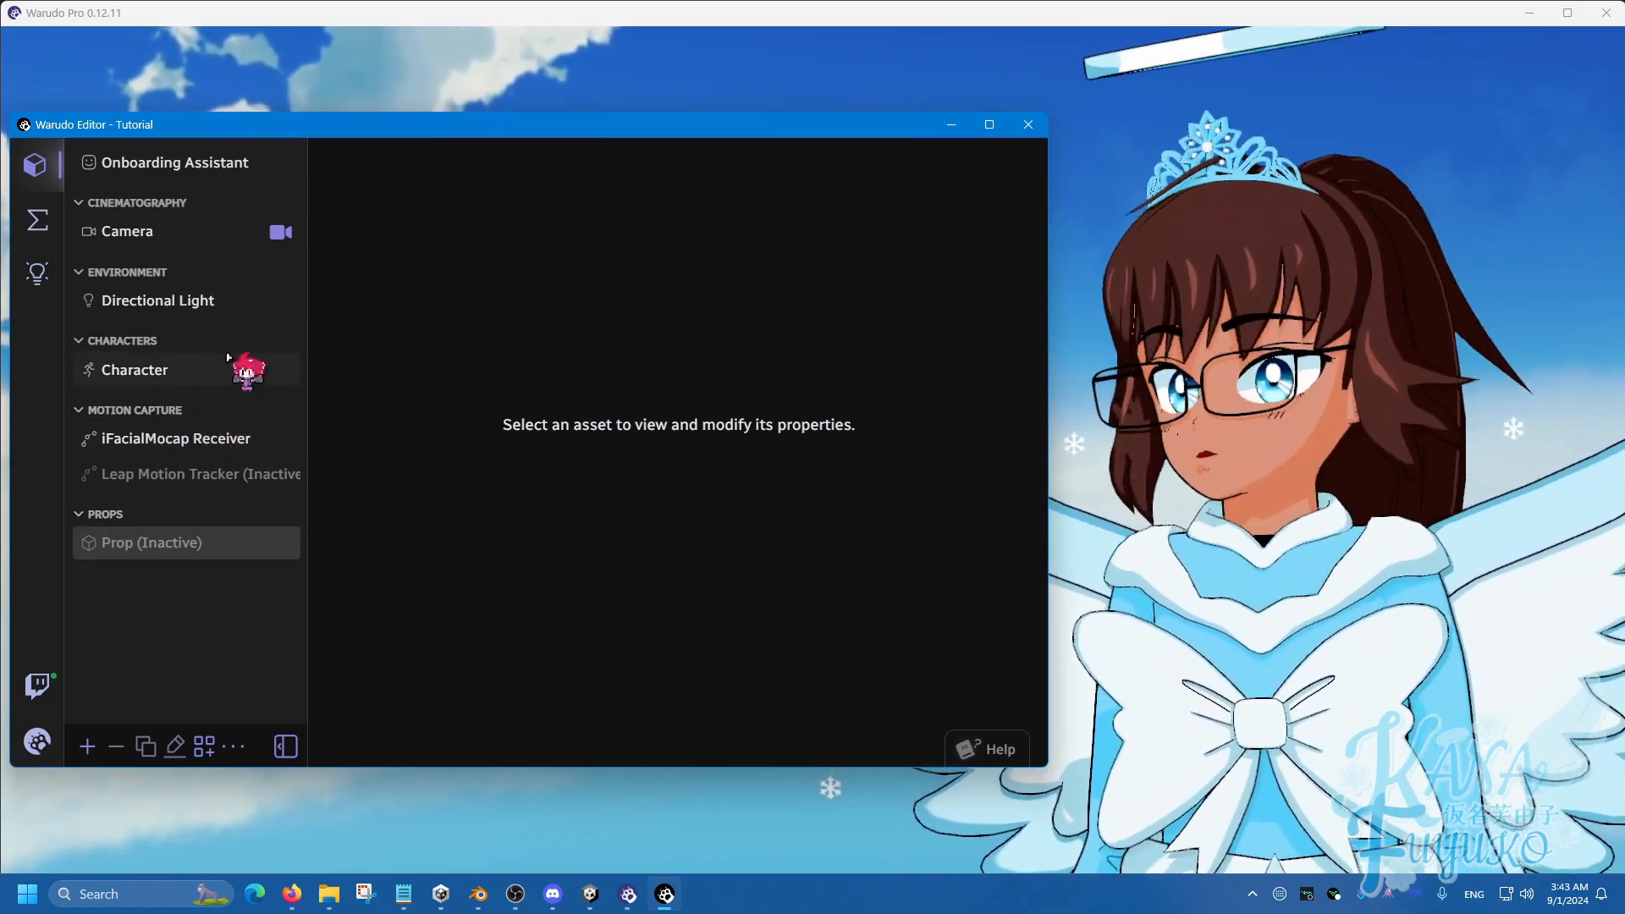
Add a New Blueprint under Custom in the Blueprints view, then return to the asset list.
click(156, 339)
click(155, 339)
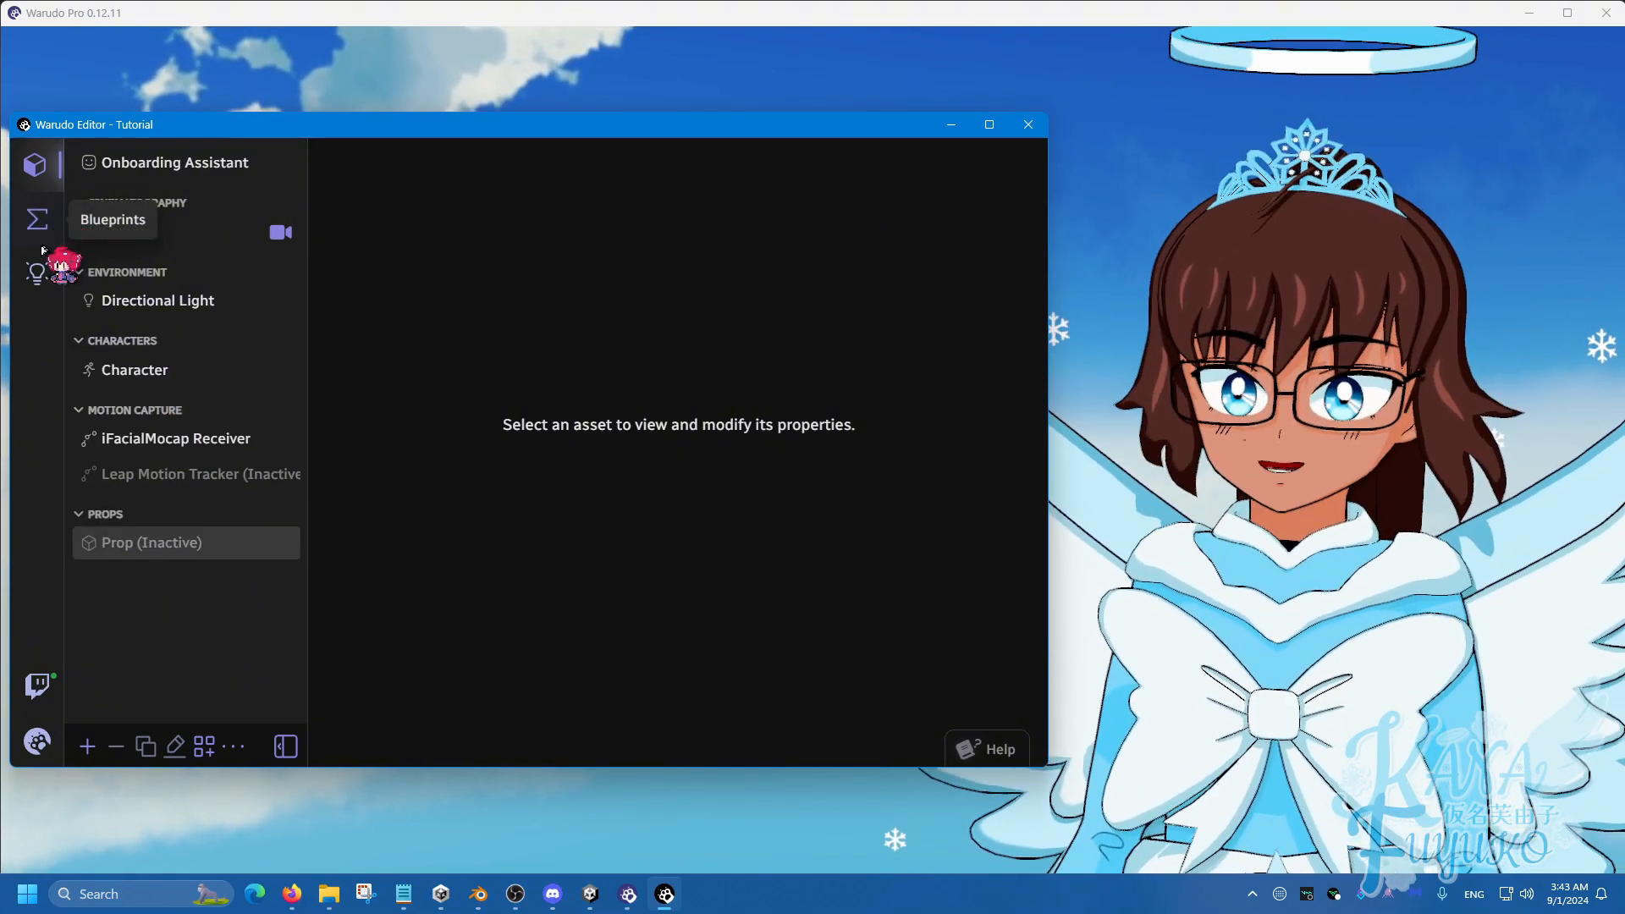
click(30, 226)
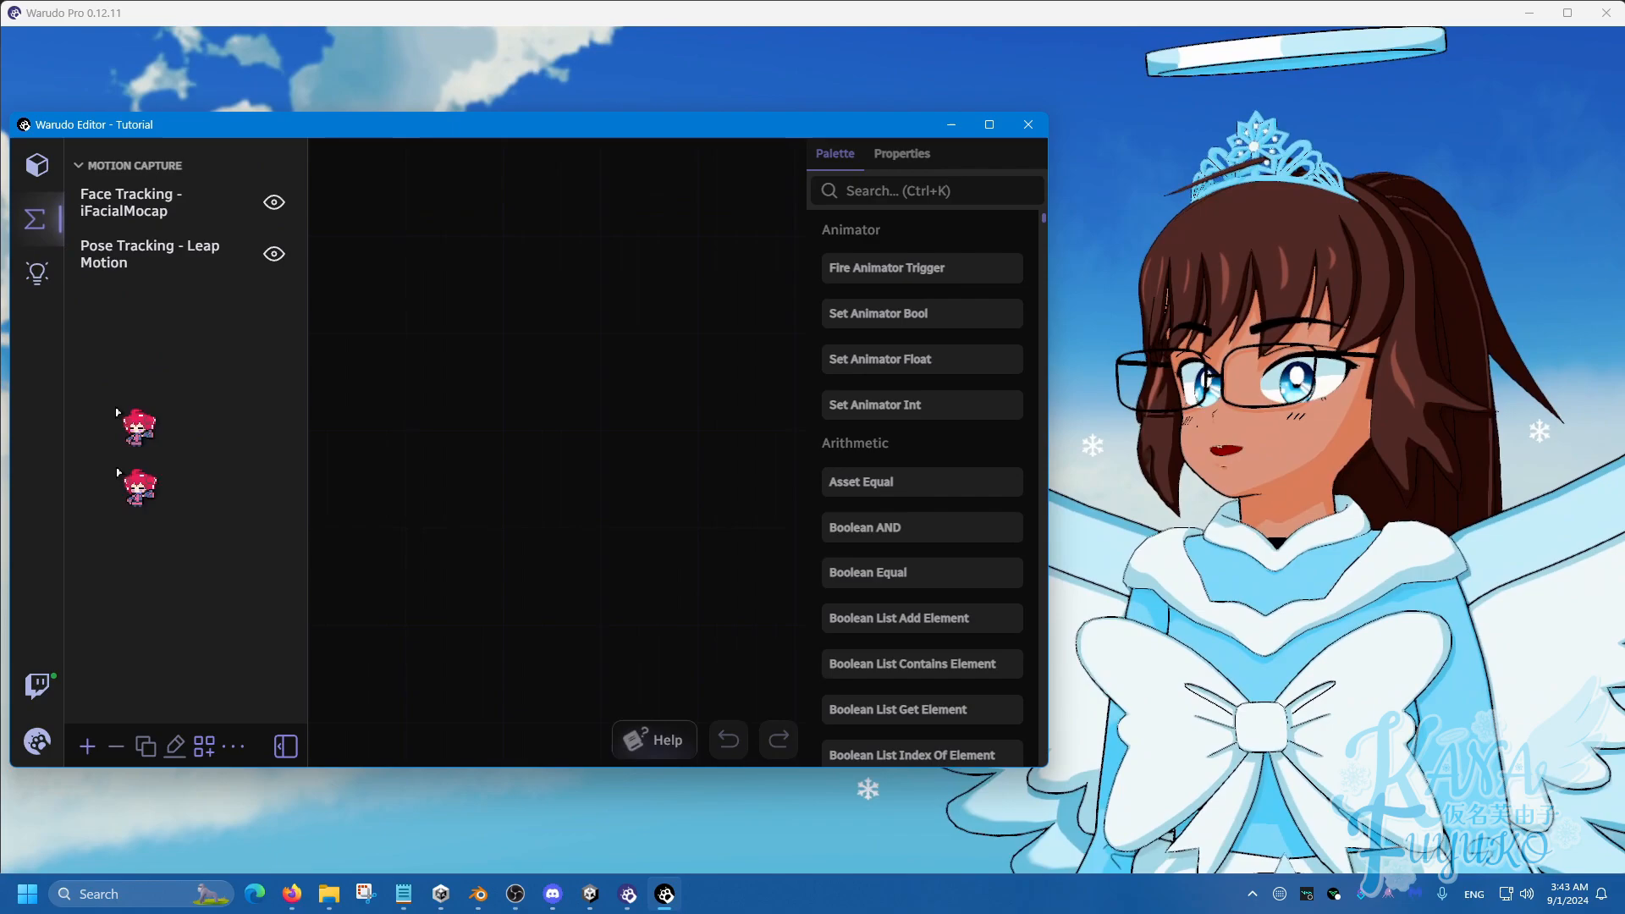
click(88, 745)
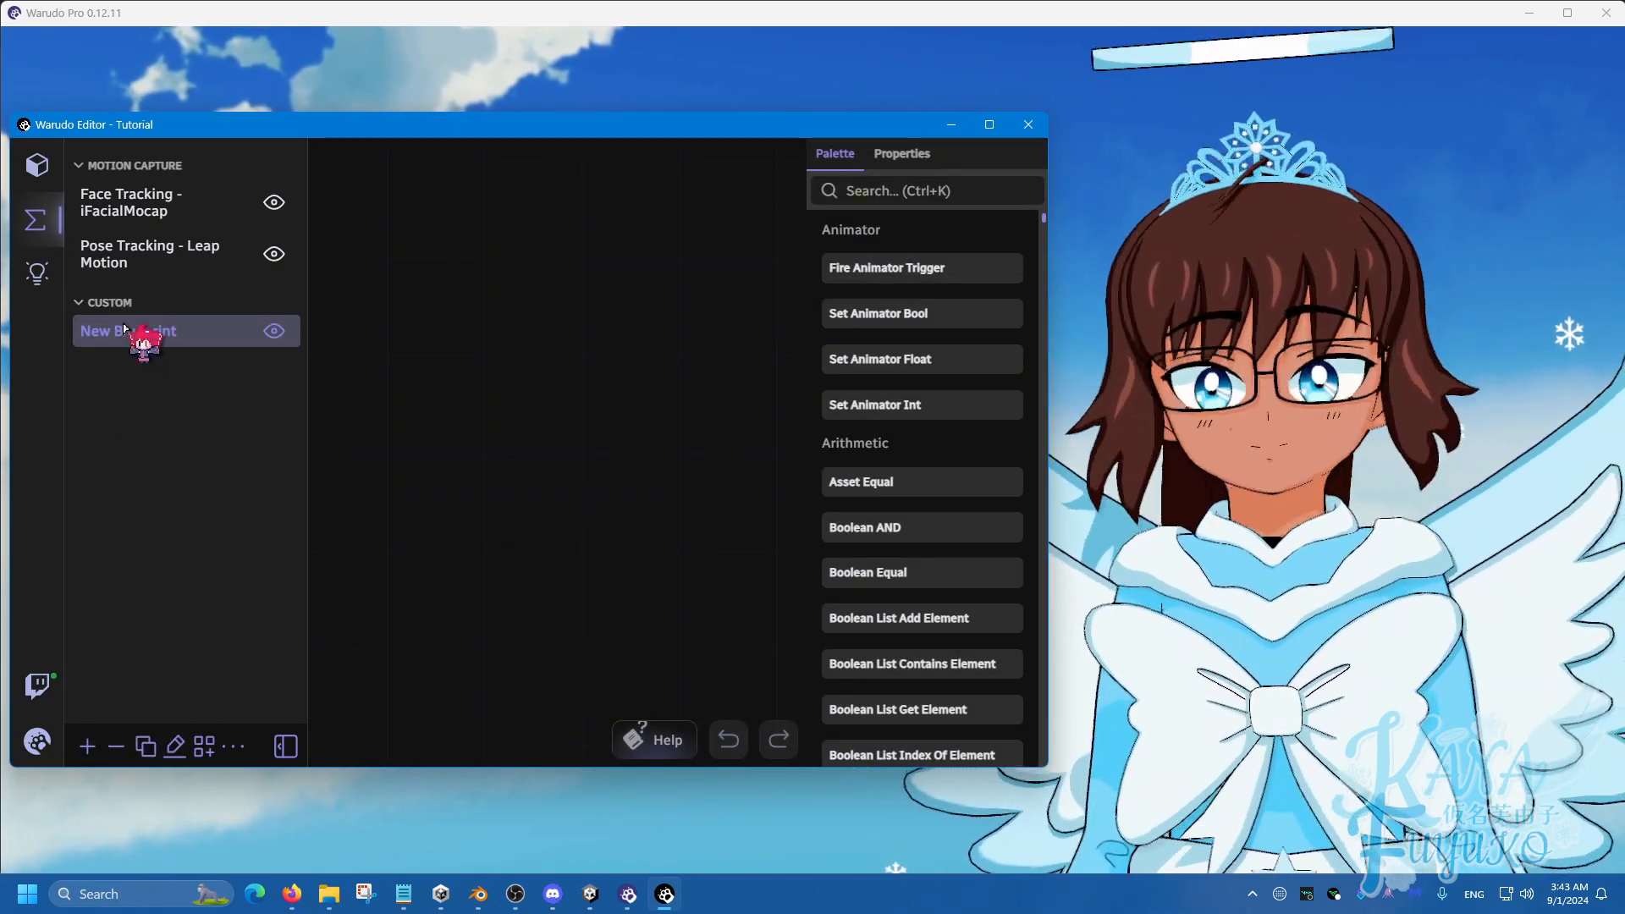
click(37, 164)
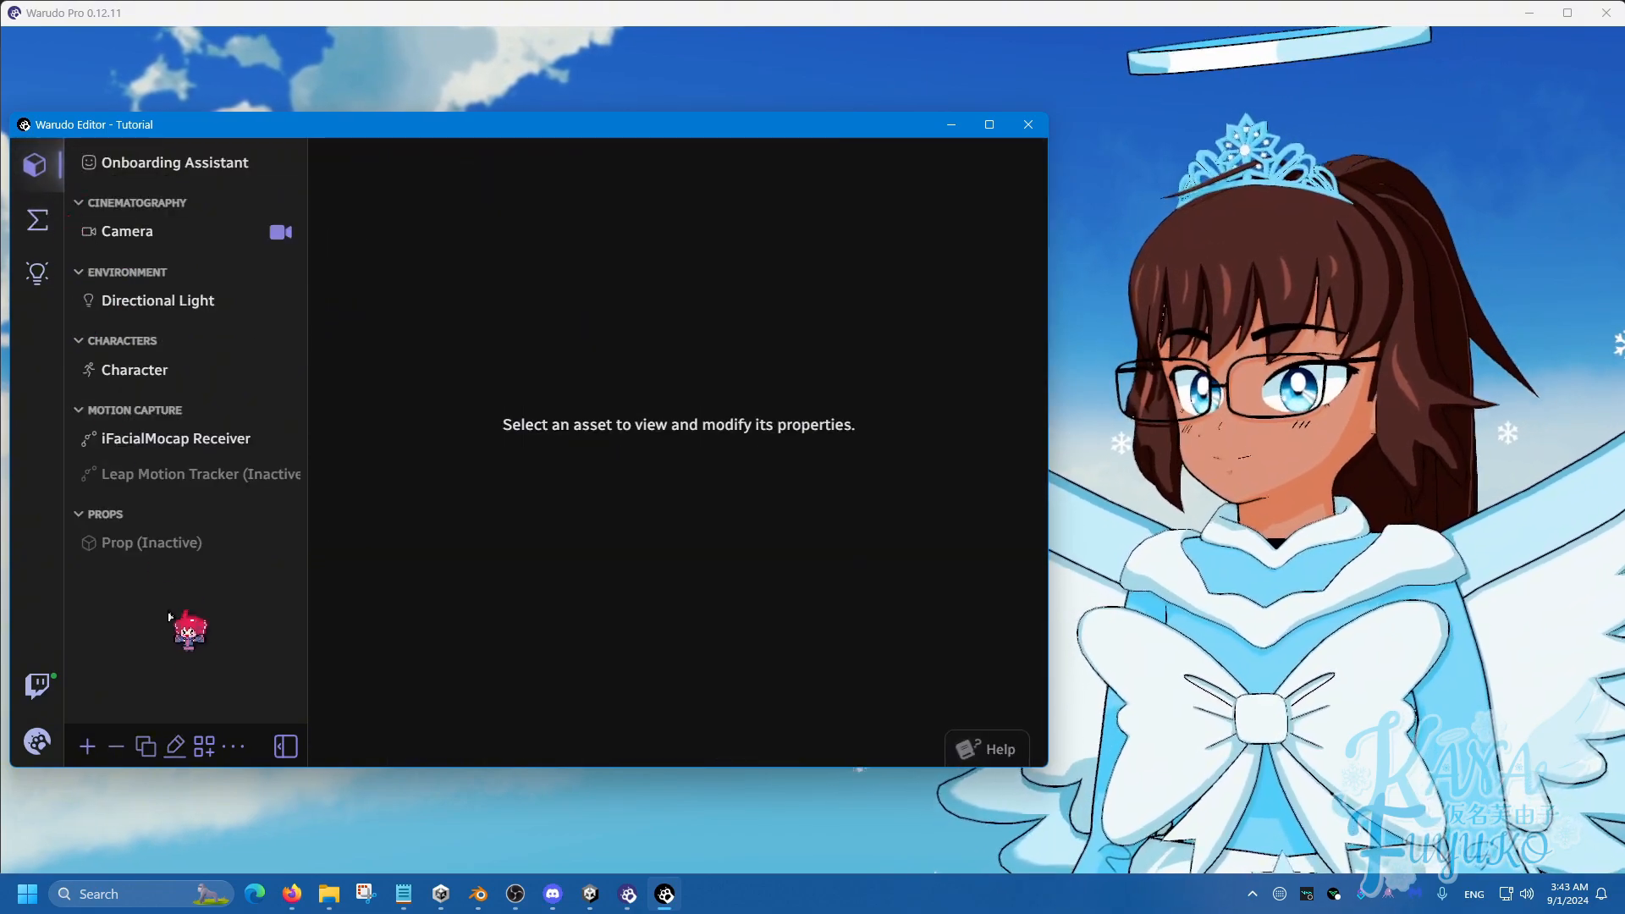
Add four more Prop assets, Prop 2 through Prop 5.
click(88, 742)
click(364, 535)
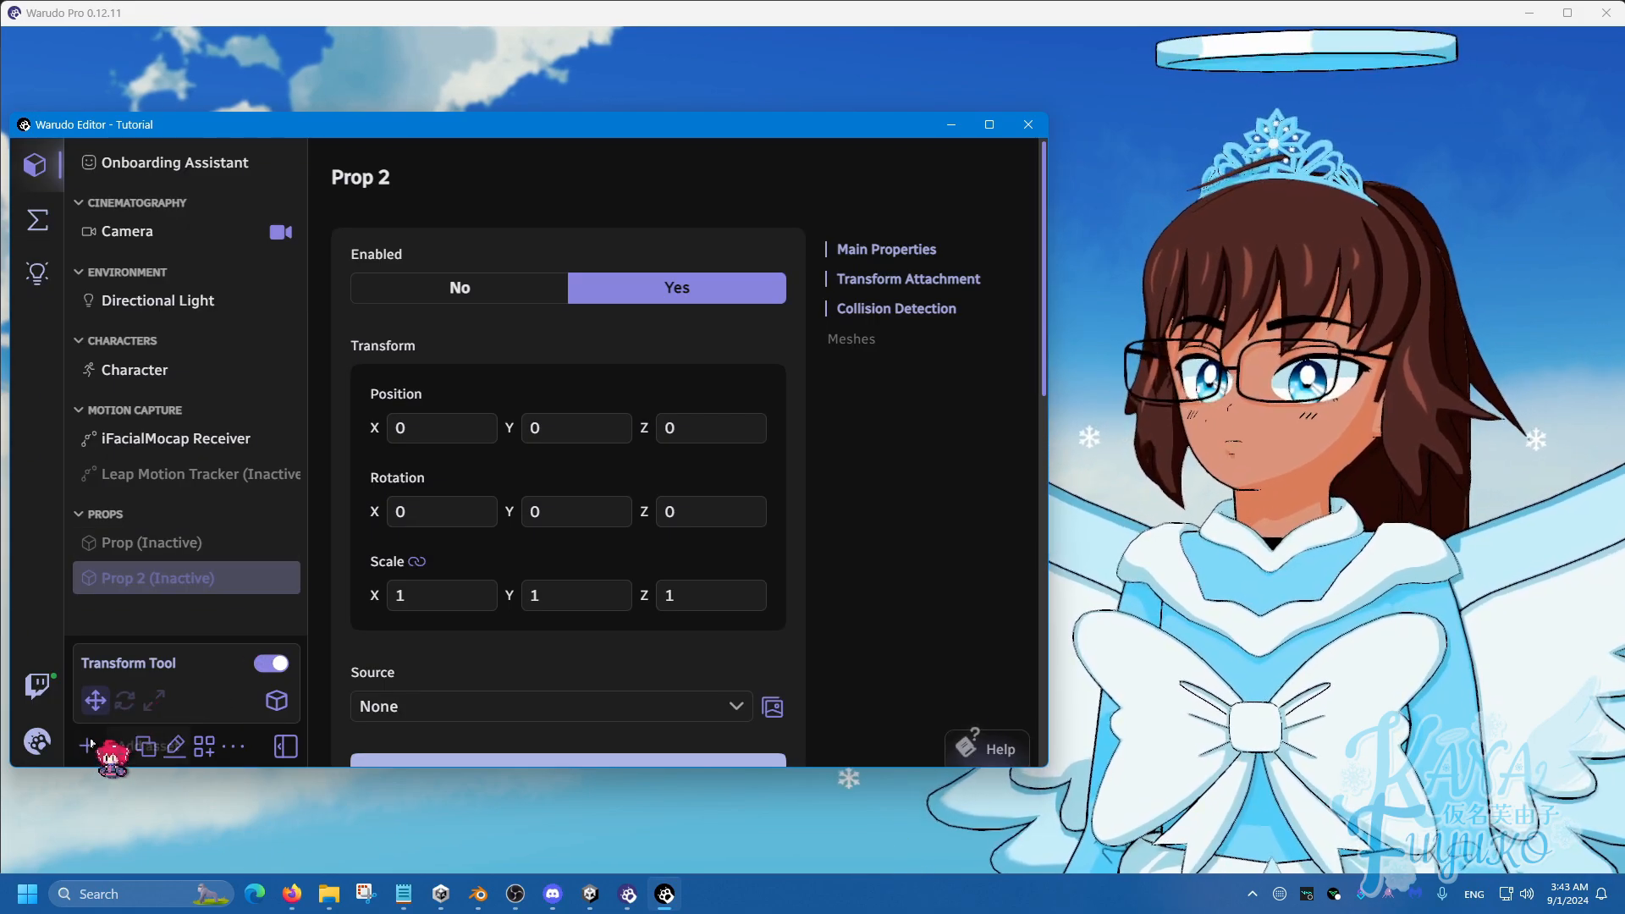
click(88, 741)
click(364, 535)
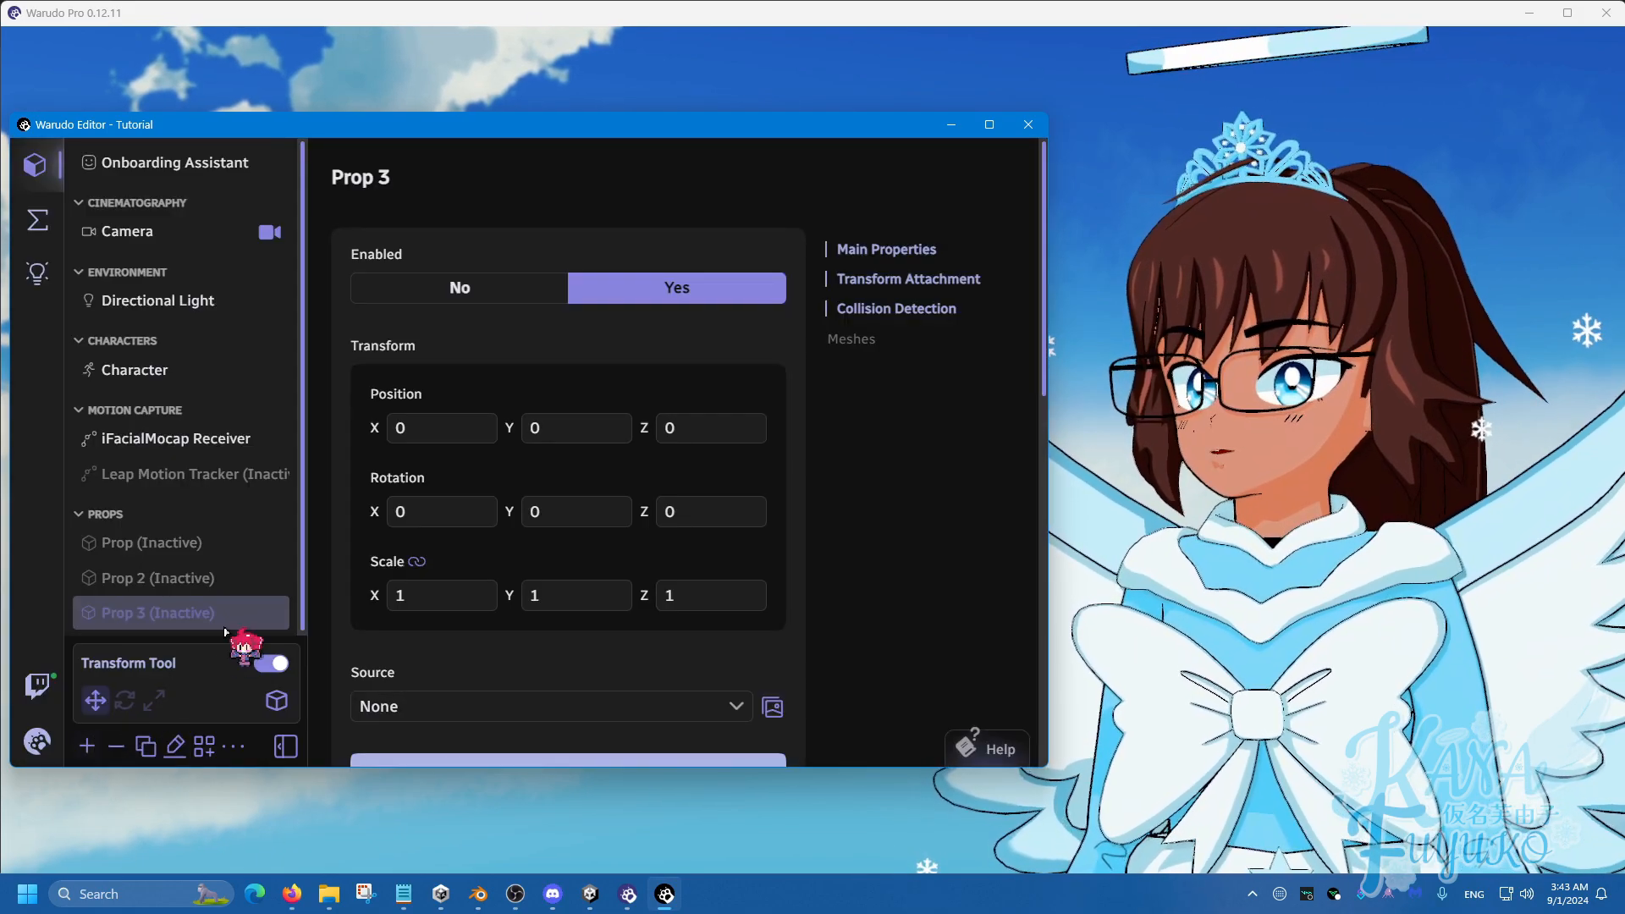
click(88, 743)
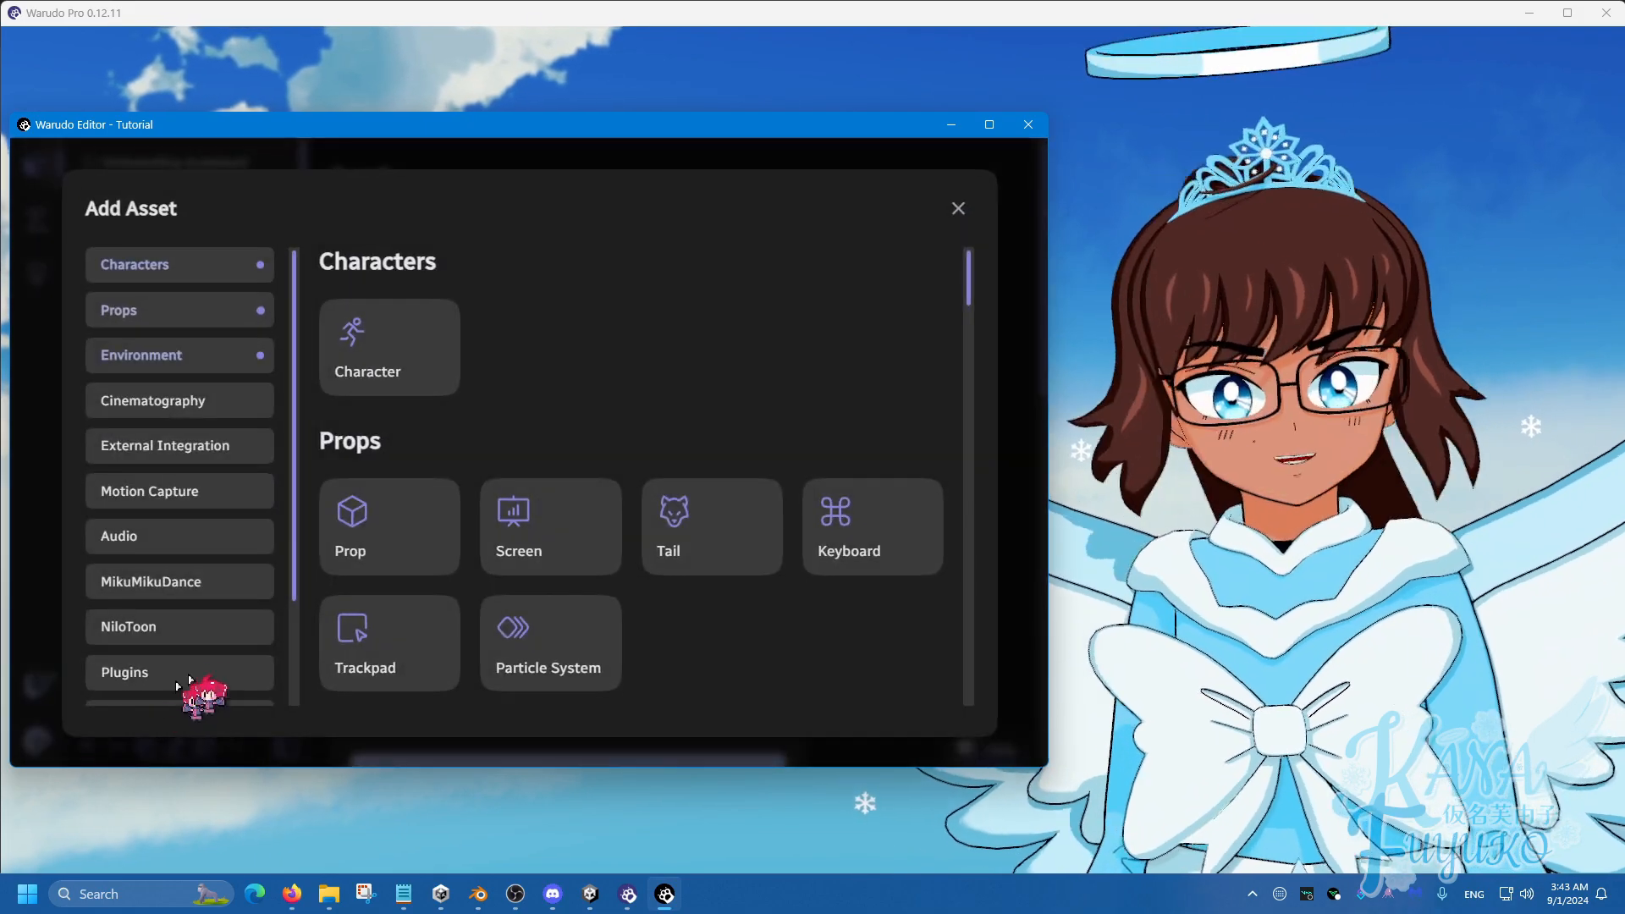
click(334, 531)
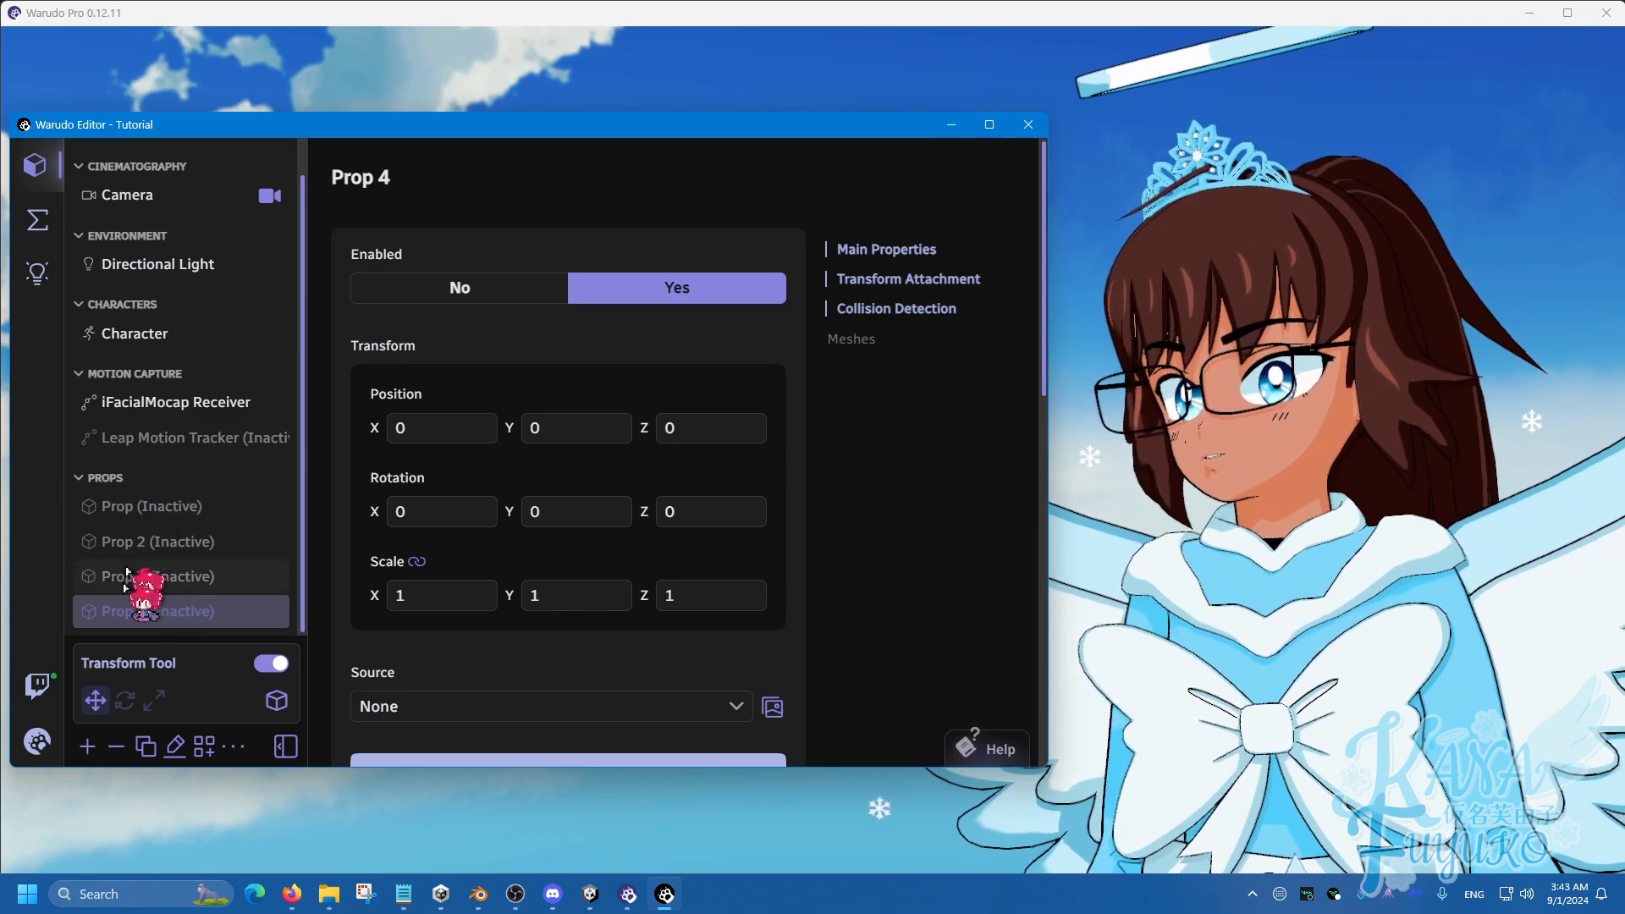
click(87, 746)
click(377, 534)
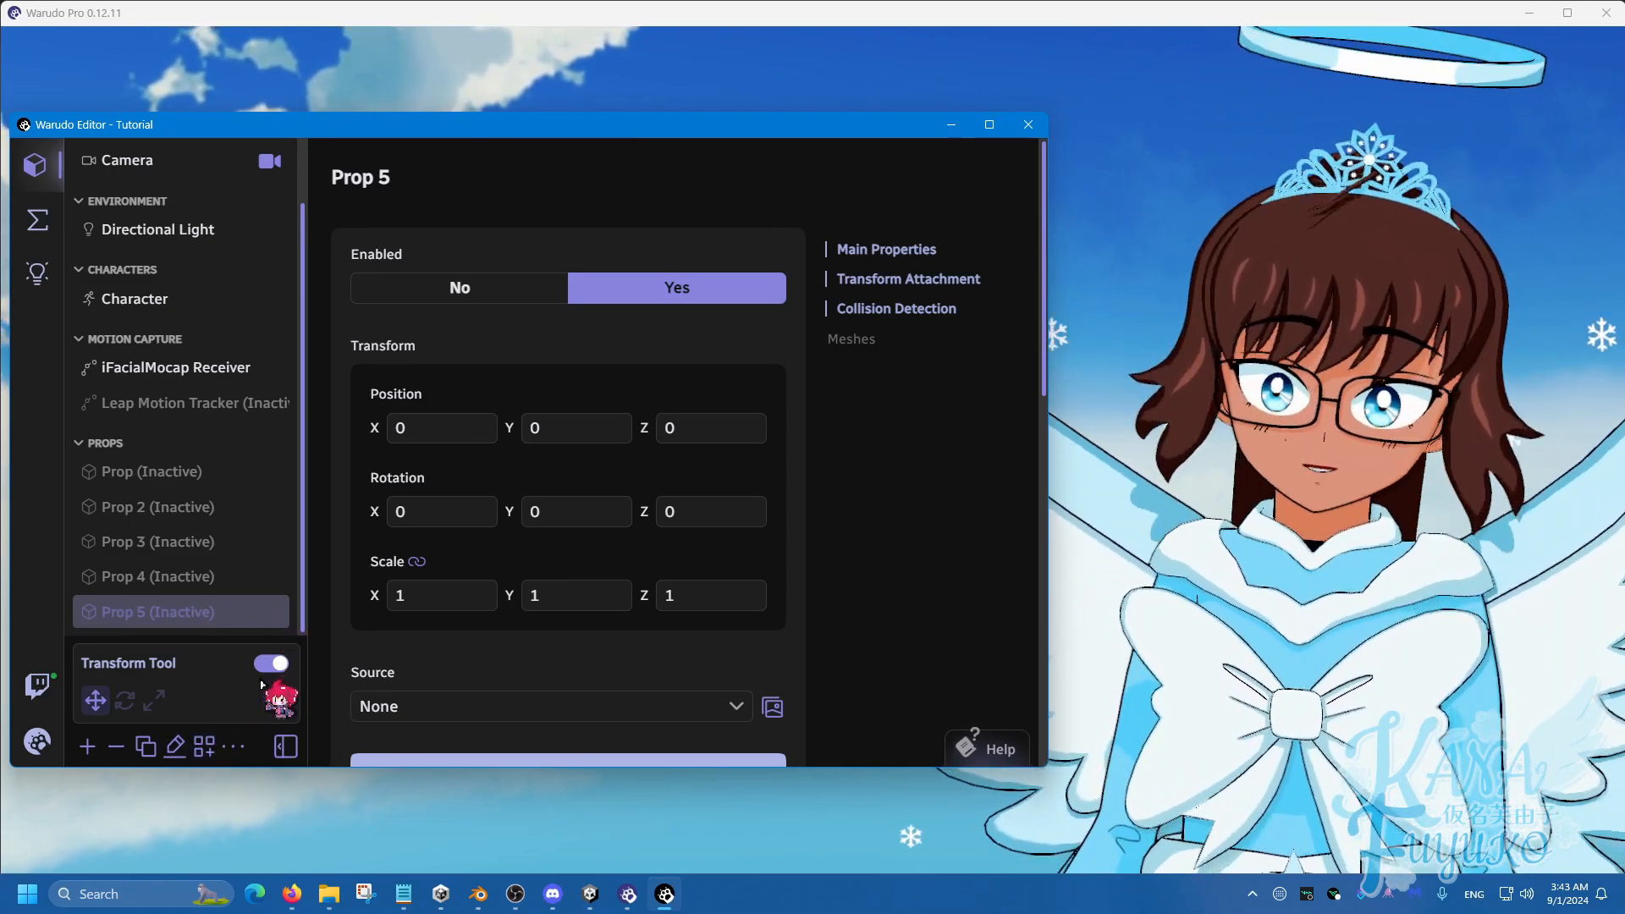
Create a 'Redeem Props' group and move Prop 4 and Prop 5 into it.
click(204, 747)
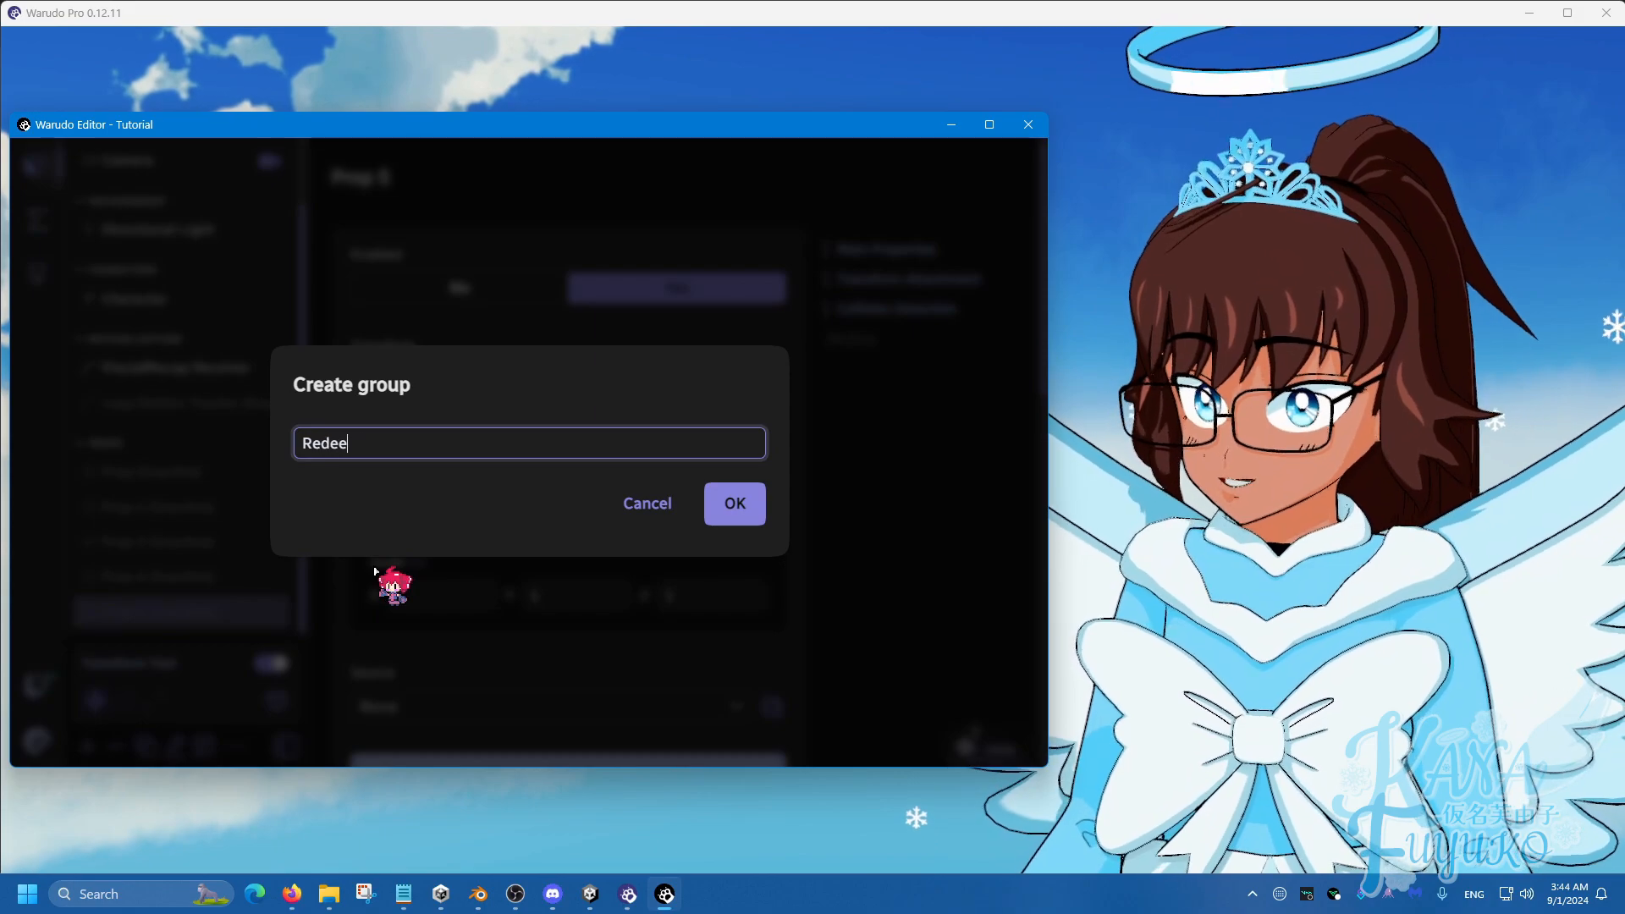
text(Redeem Props)
key(Return)
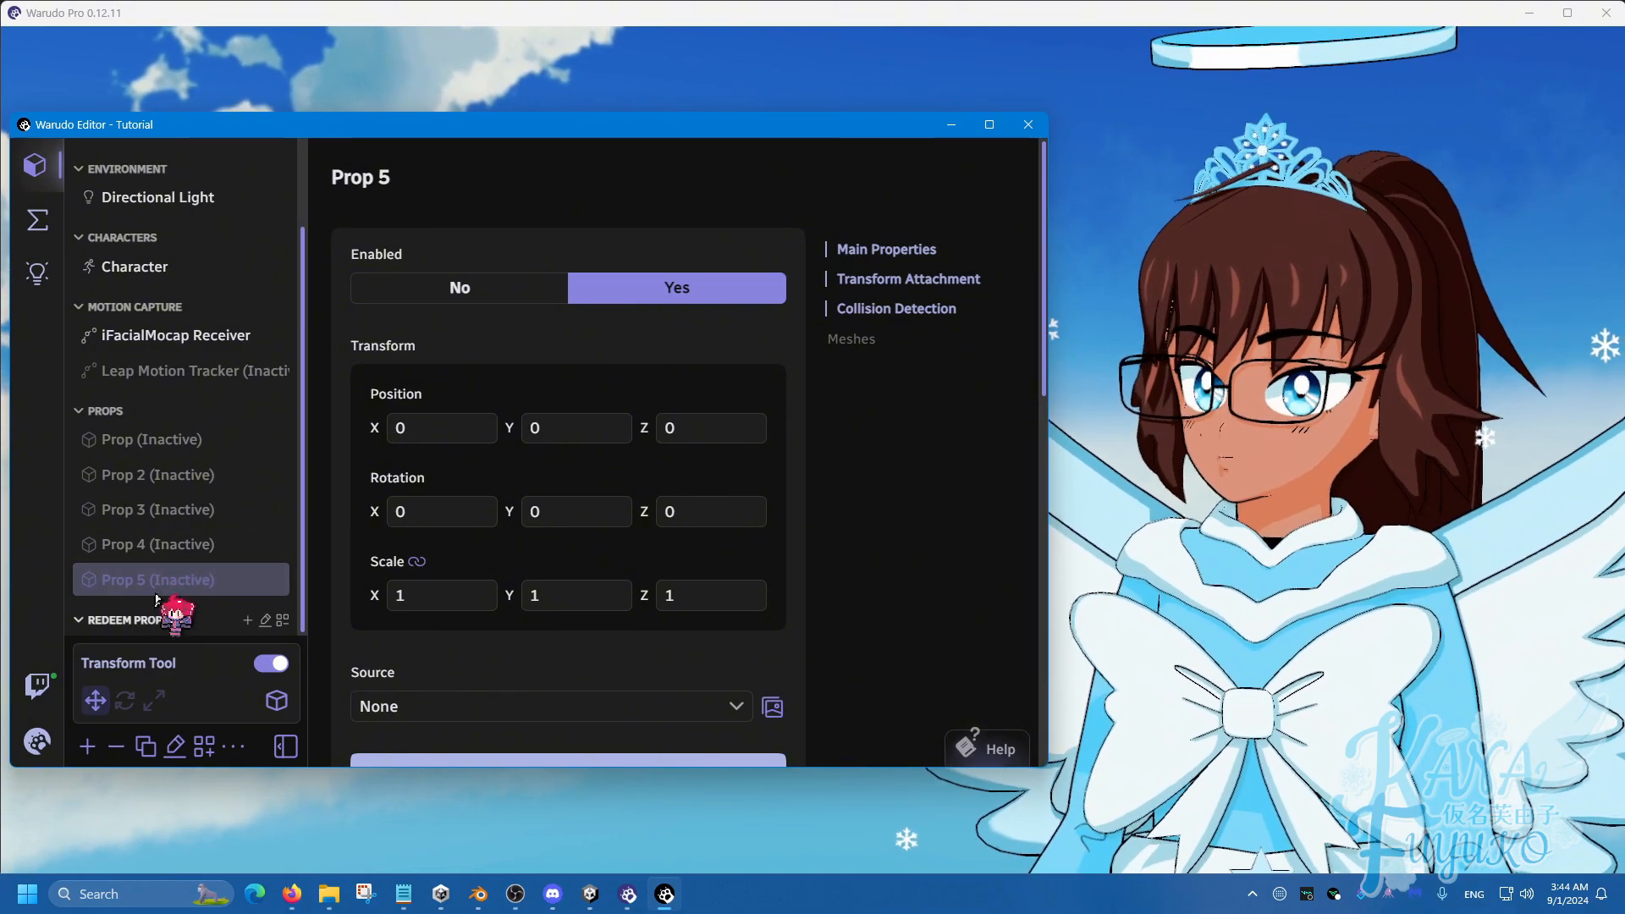
mouse_move(157, 588)
mouse_down()
mouse_move(144, 631)
mouse_move(145, 612)
mouse_up()
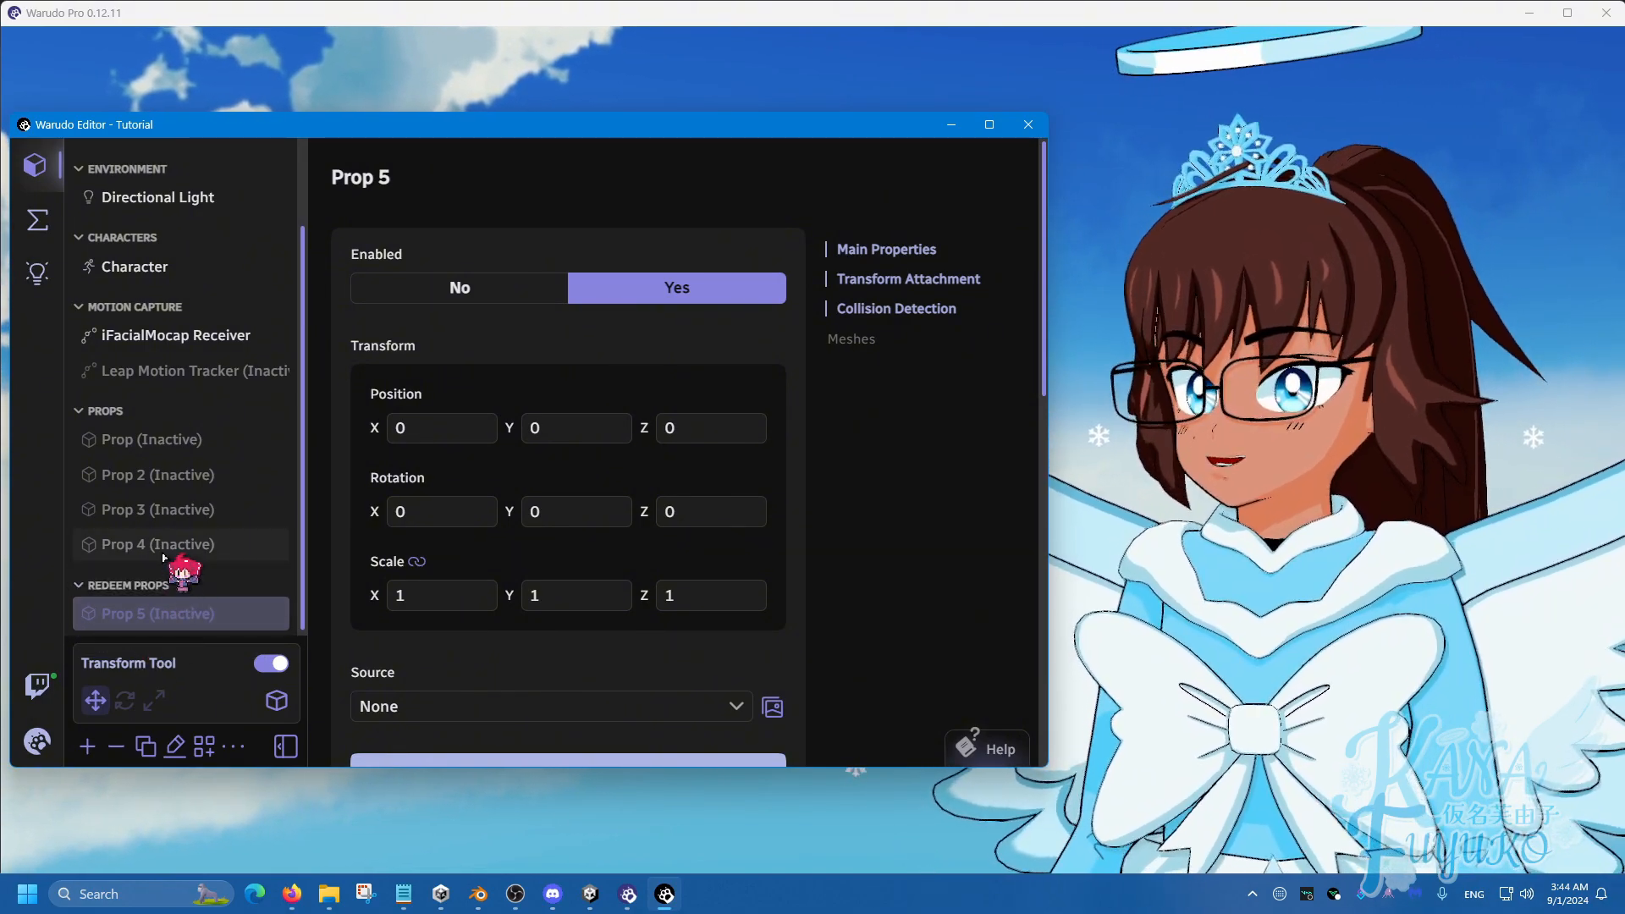
drag(163, 557, 164, 592)
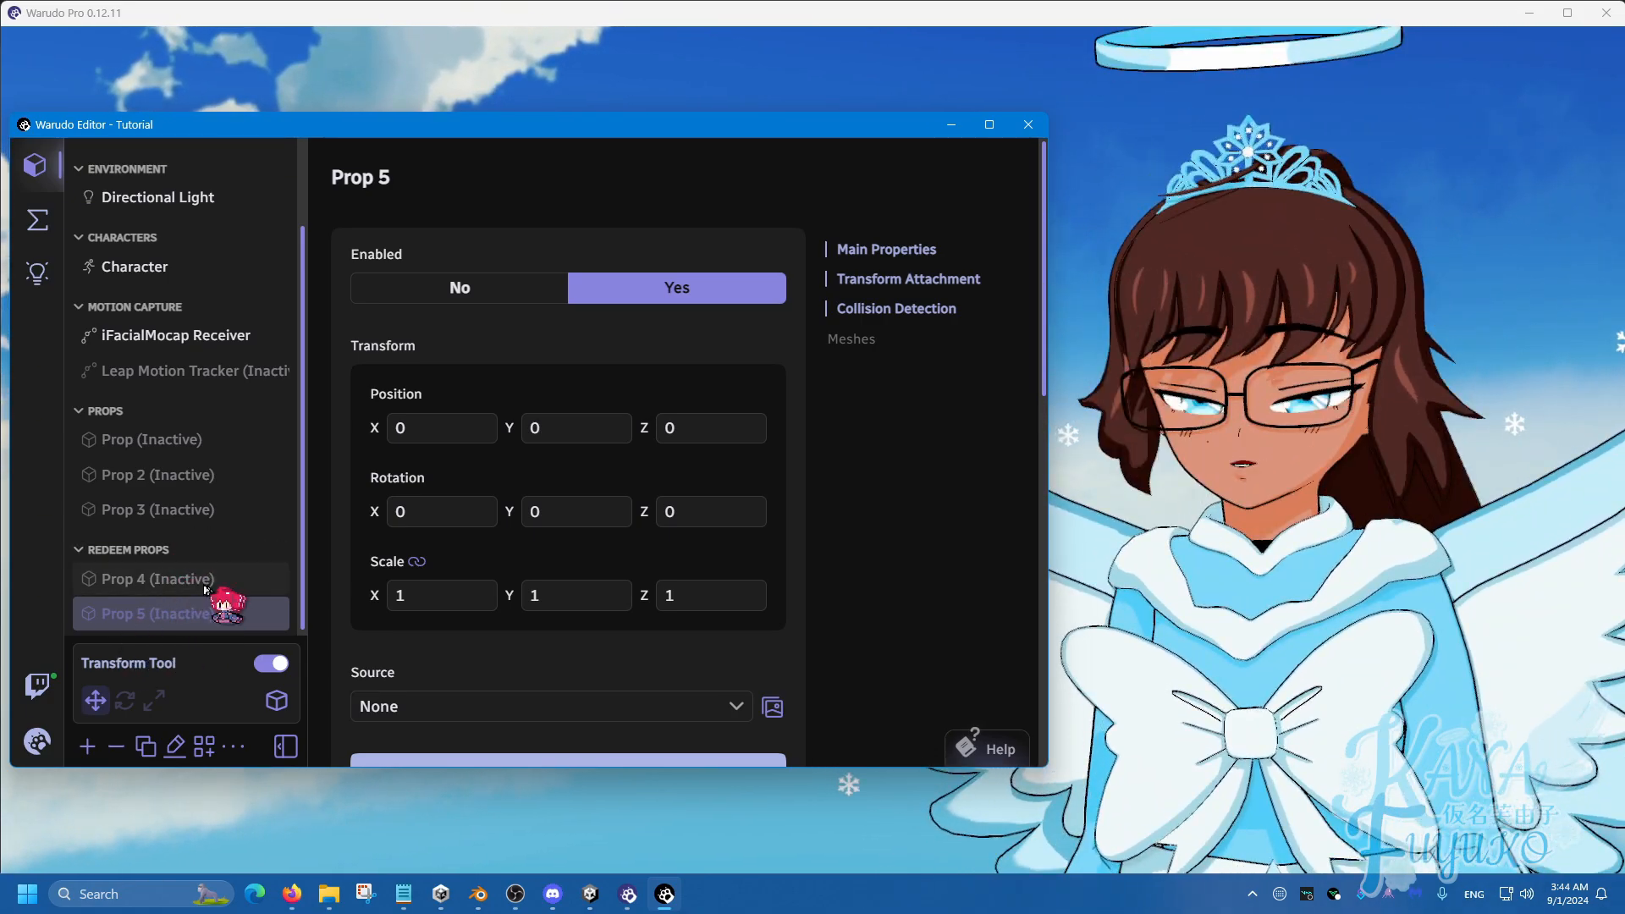
Create another empty asset group named 'PNGs'.
click(209, 750)
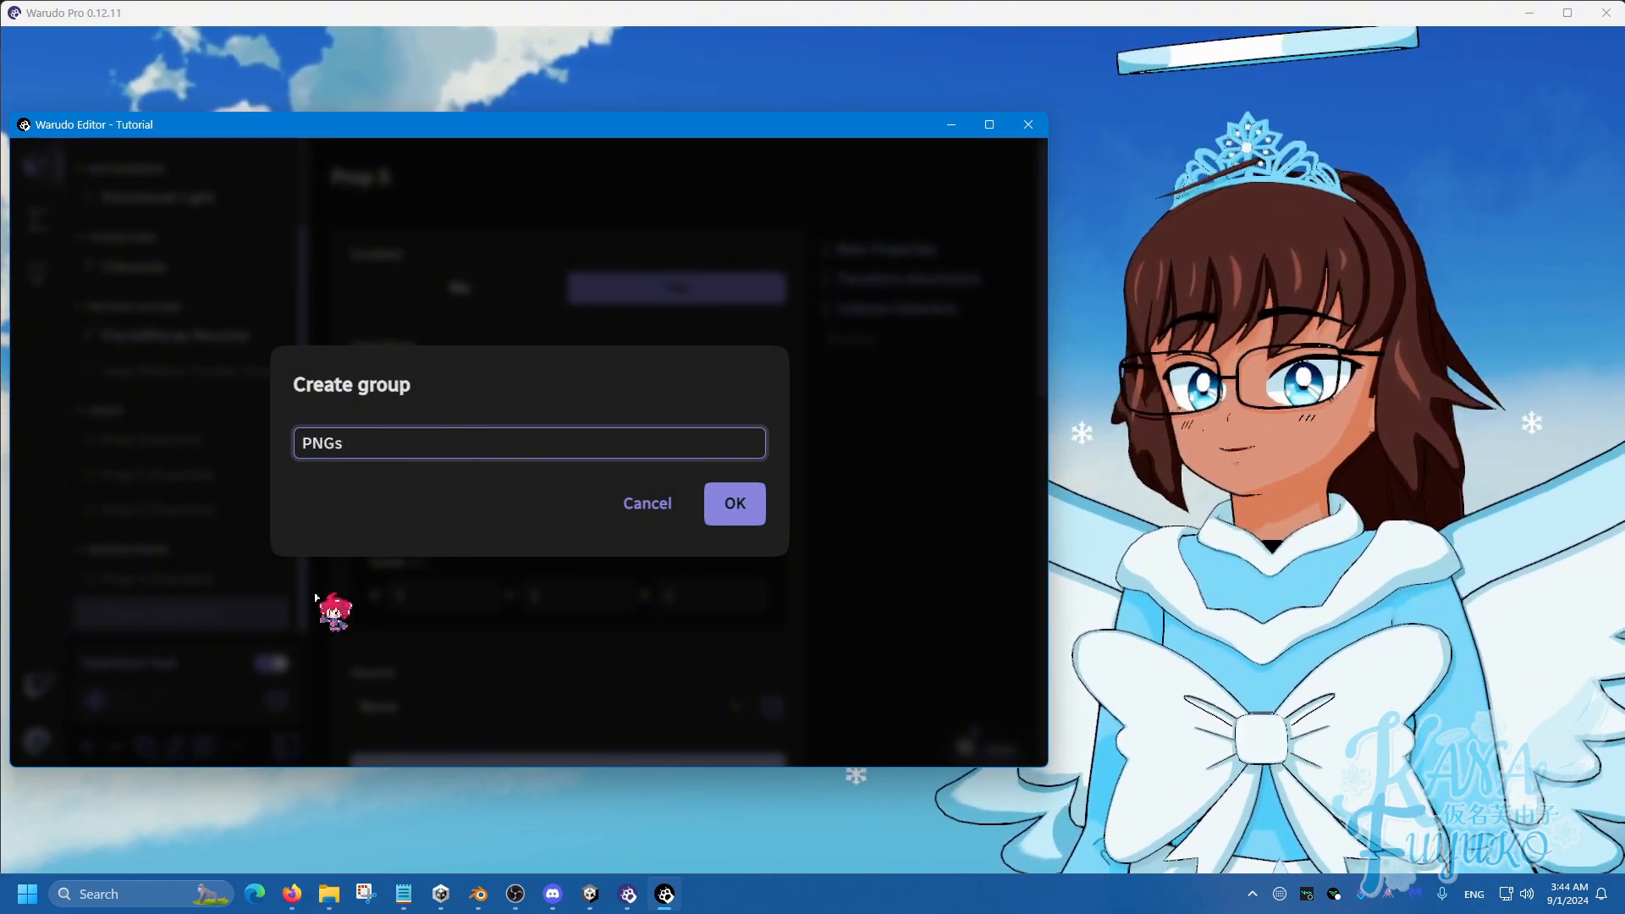
text(PNGs)
click(728, 506)
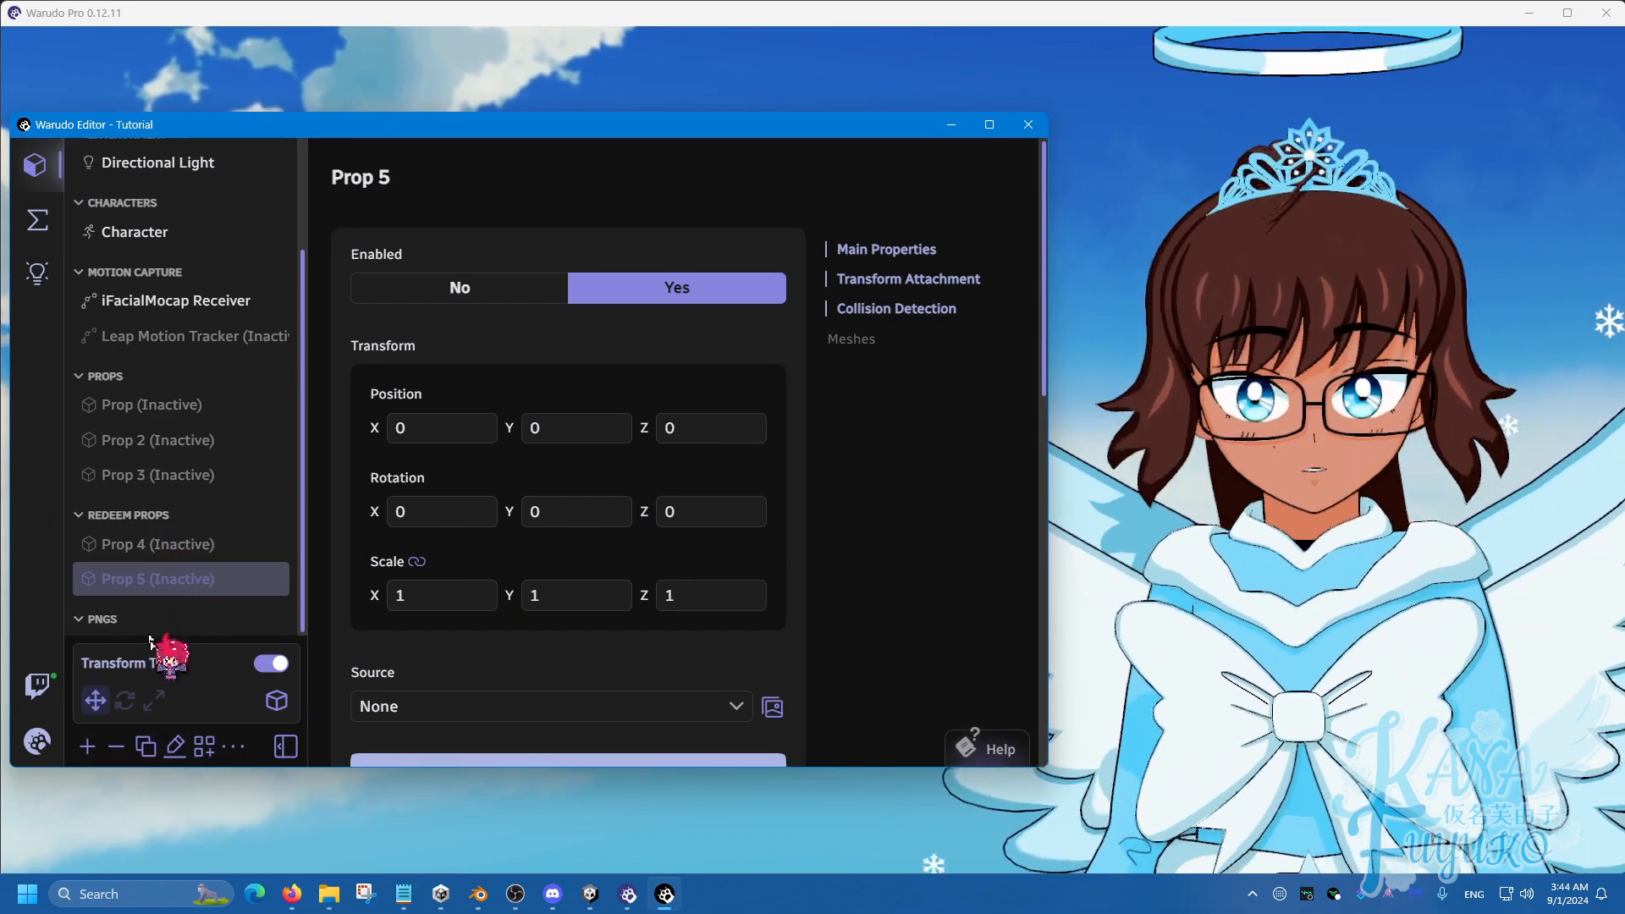
Add a Screen and a Prop 6 asset and move both into the PNGs group.
click(85, 748)
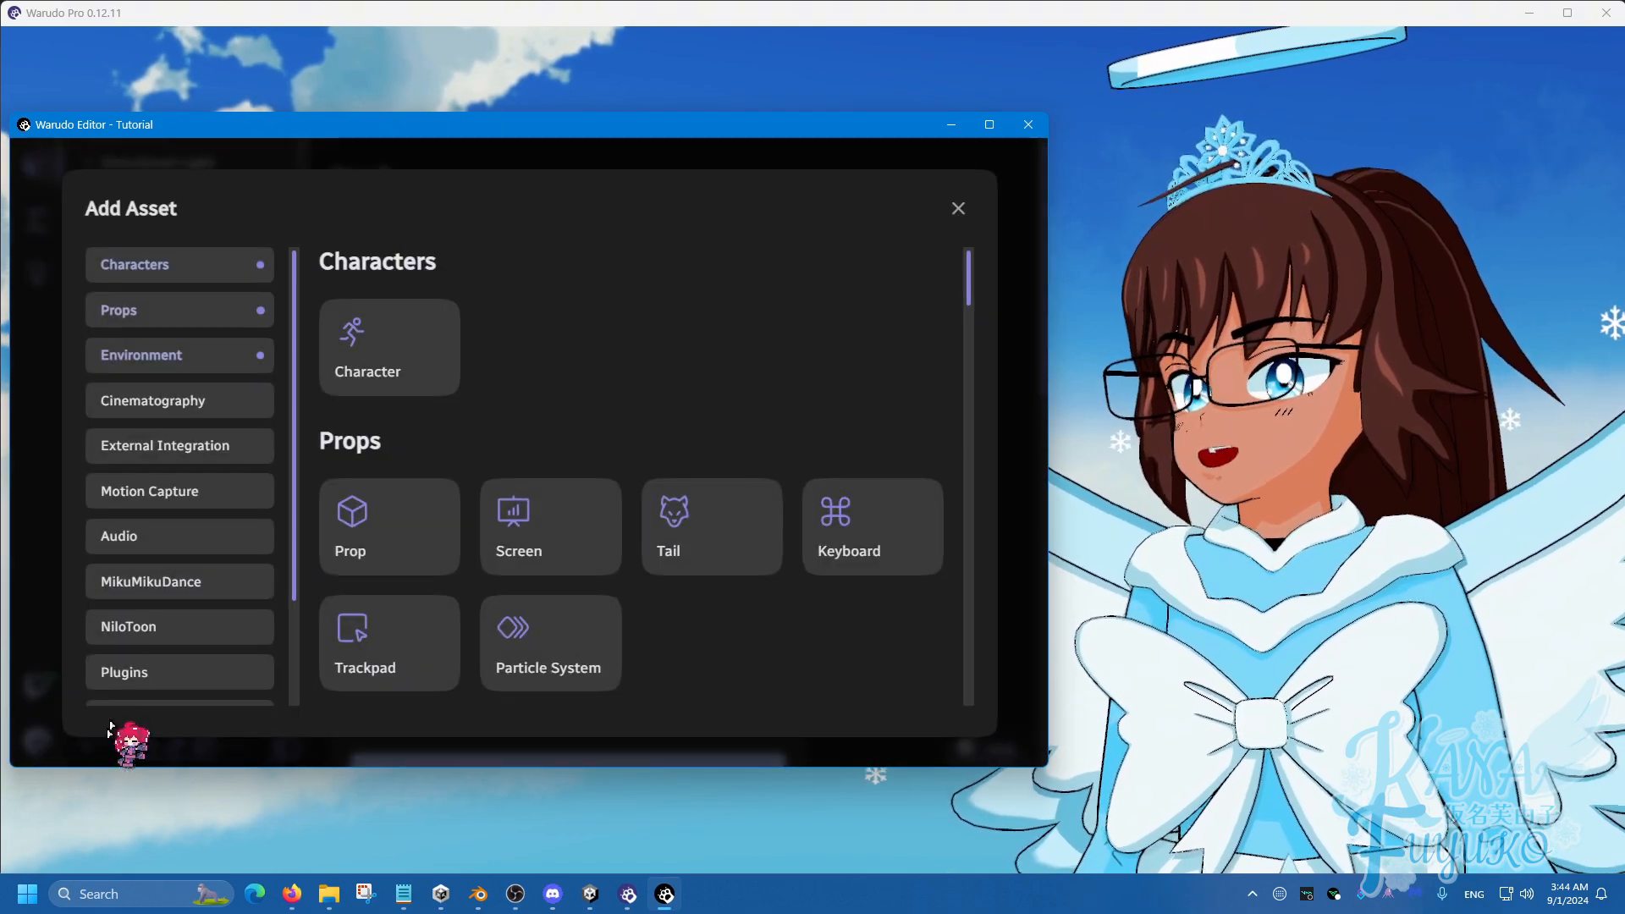
click(543, 518)
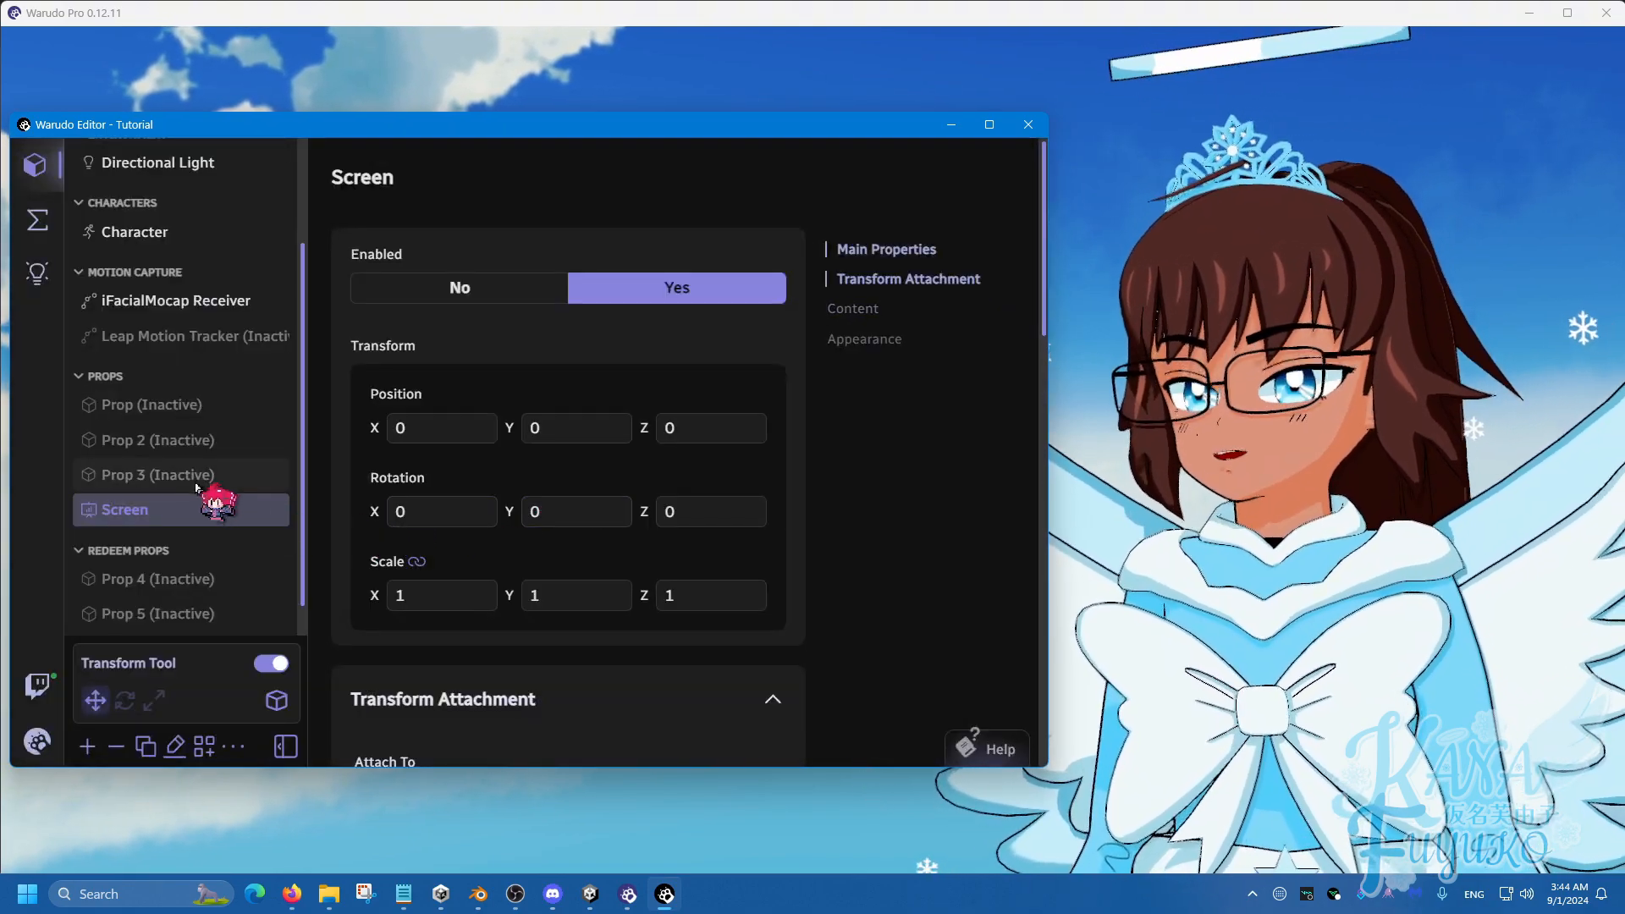
scroll(156, 458, down, 1)
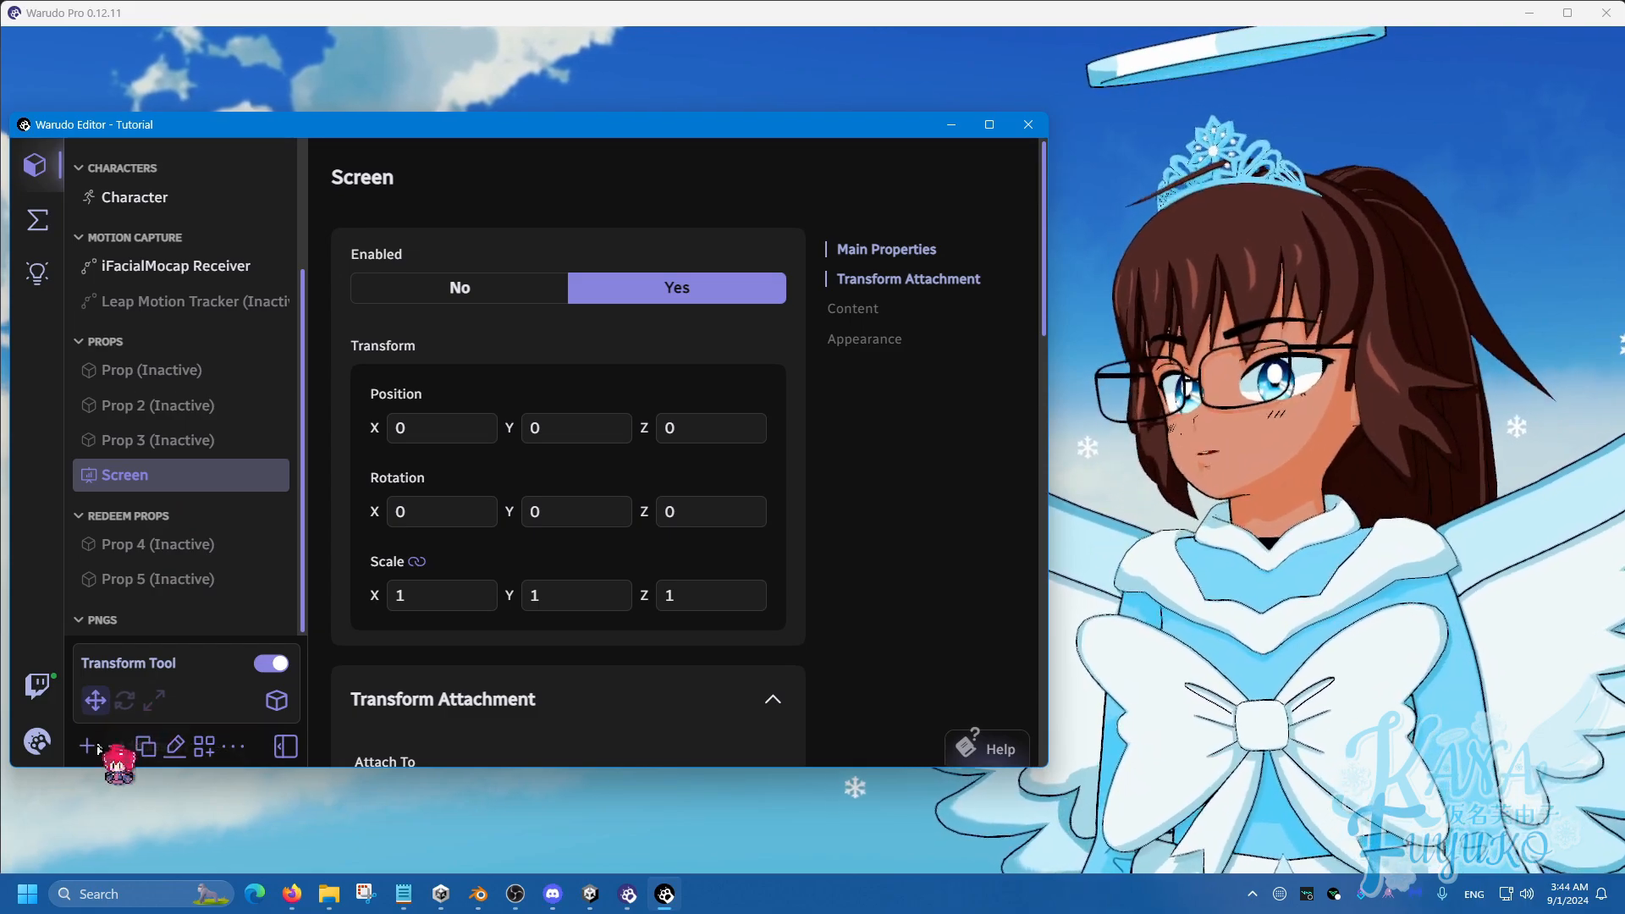
click(86, 748)
click(390, 548)
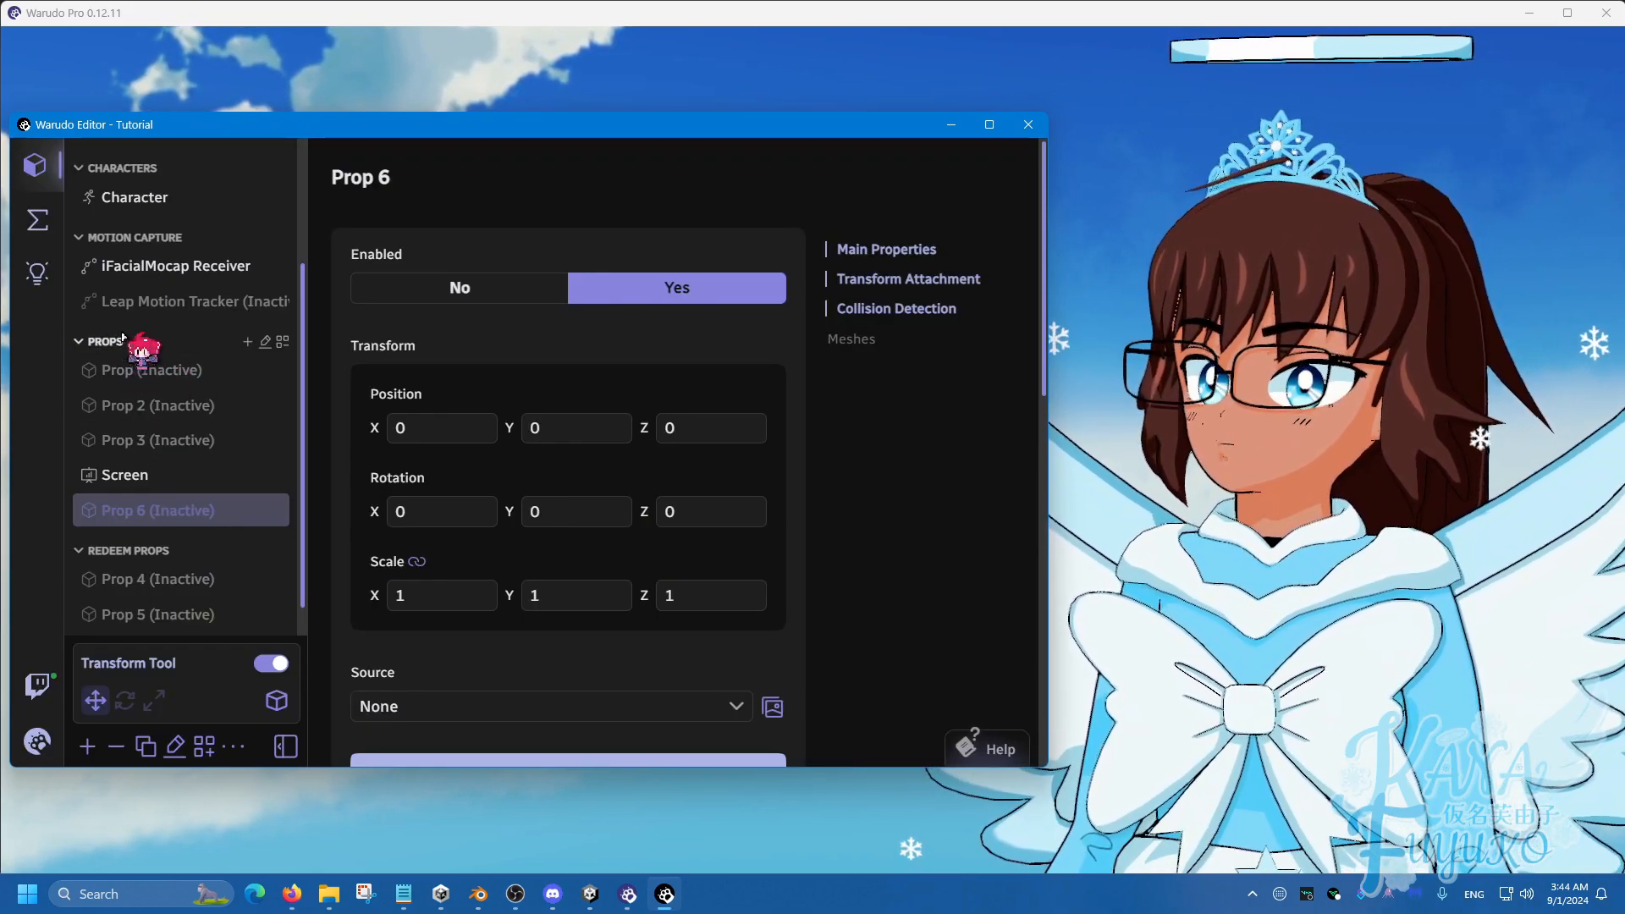
scroll(156, 454, down, 1)
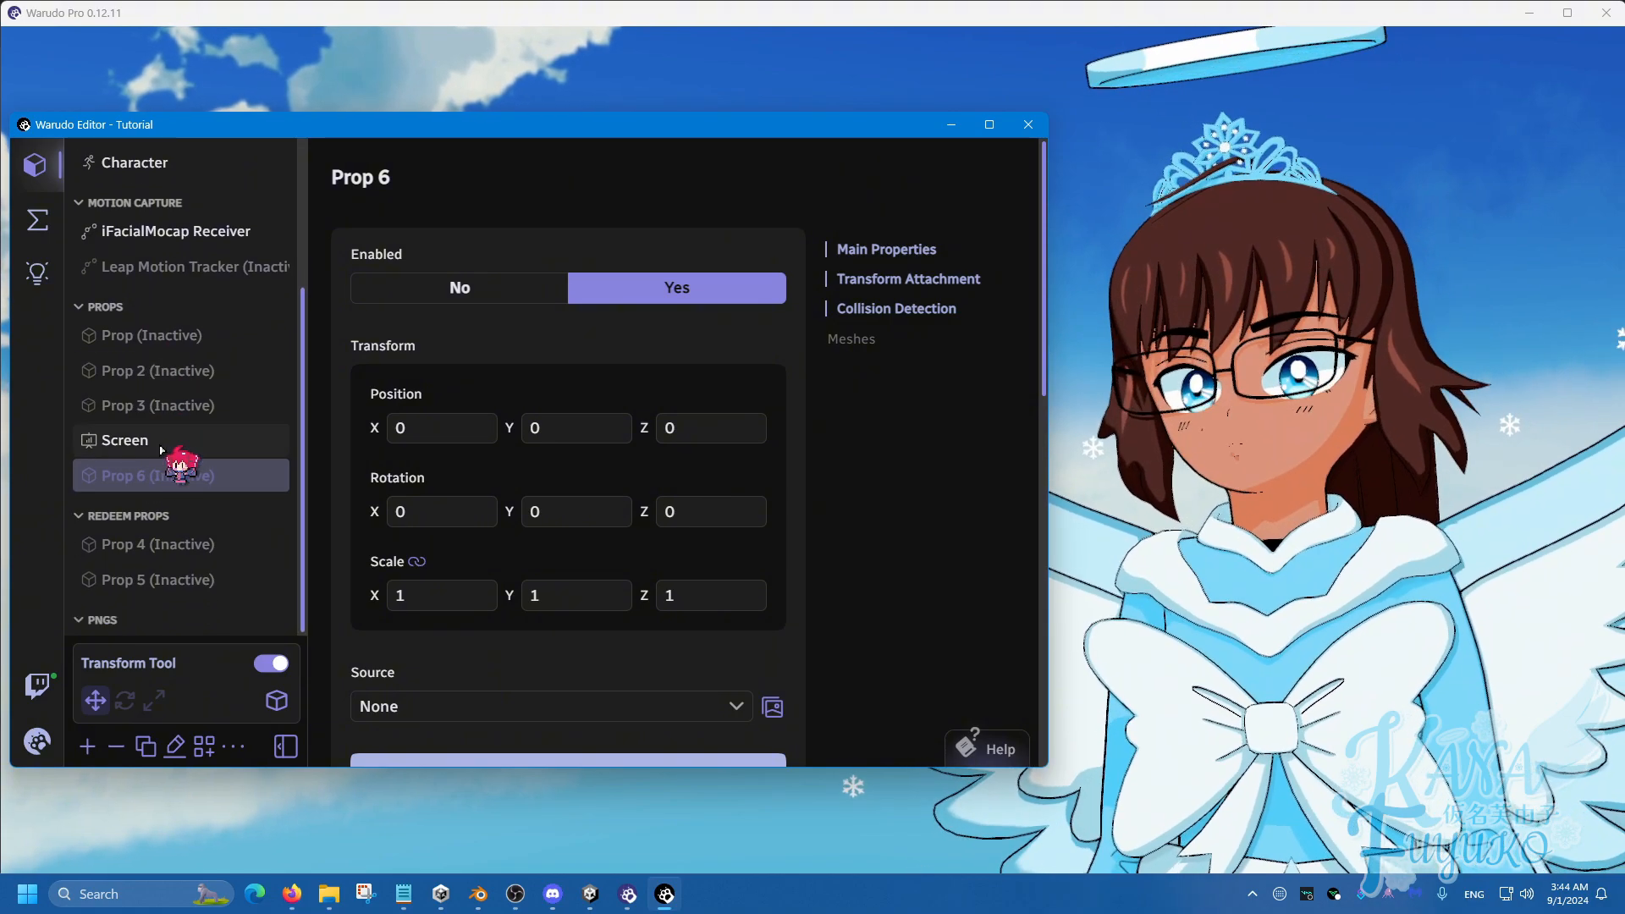
drag(138, 443, 139, 626)
drag(192, 449, 161, 618)
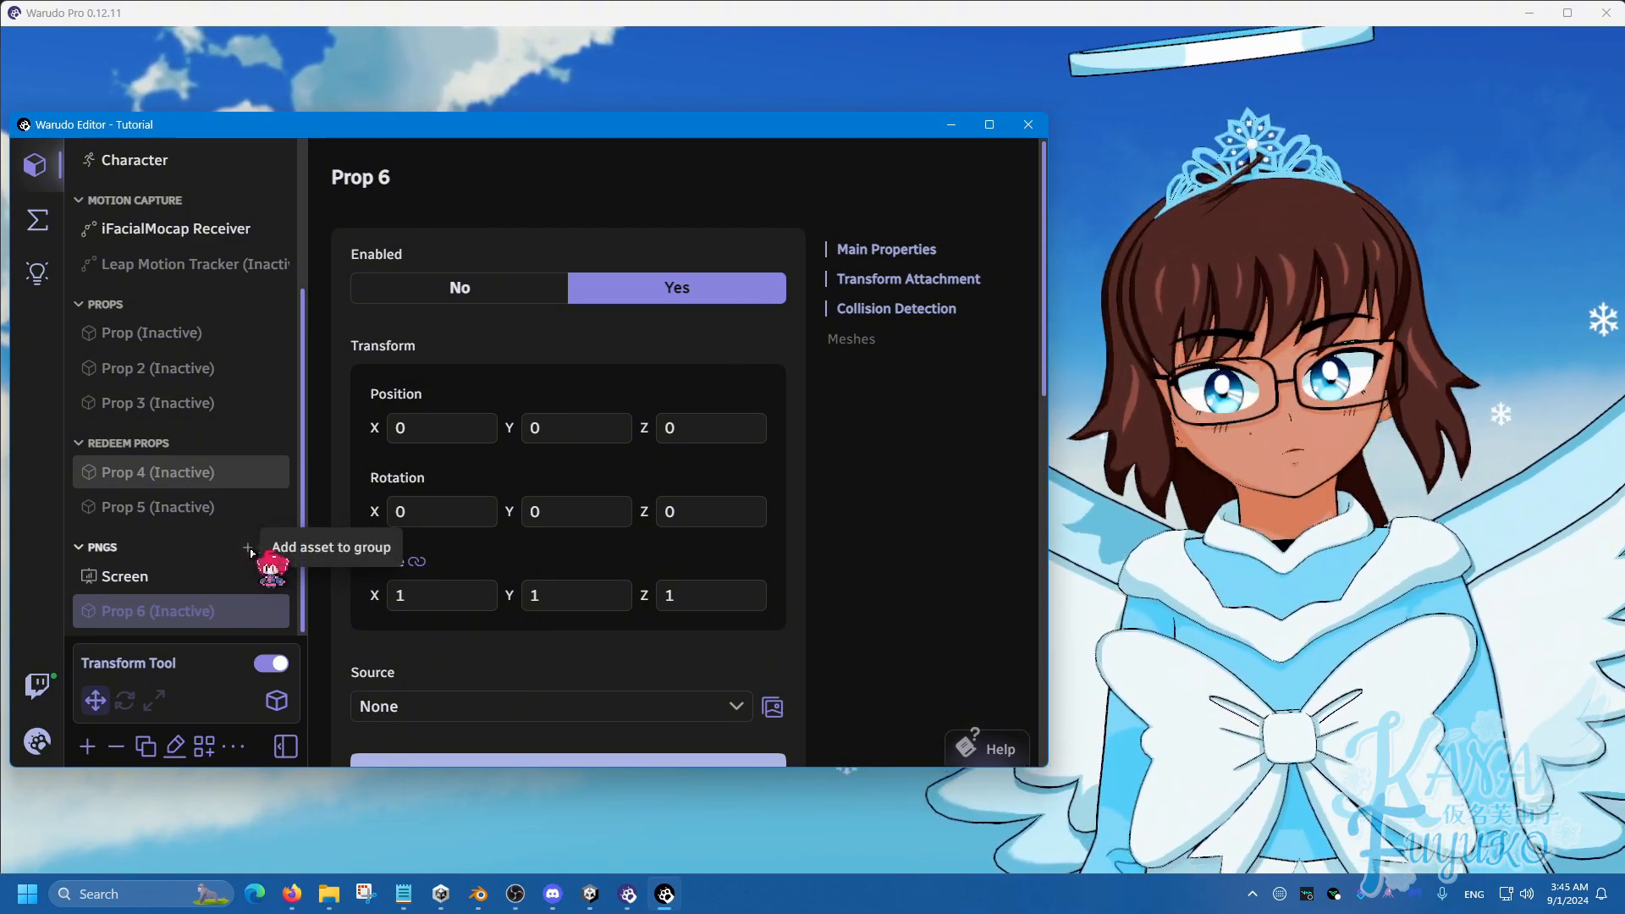
Add a Screen 2 asset inside the PNGs group and rename the group to 'JPEGs'.
click(247, 551)
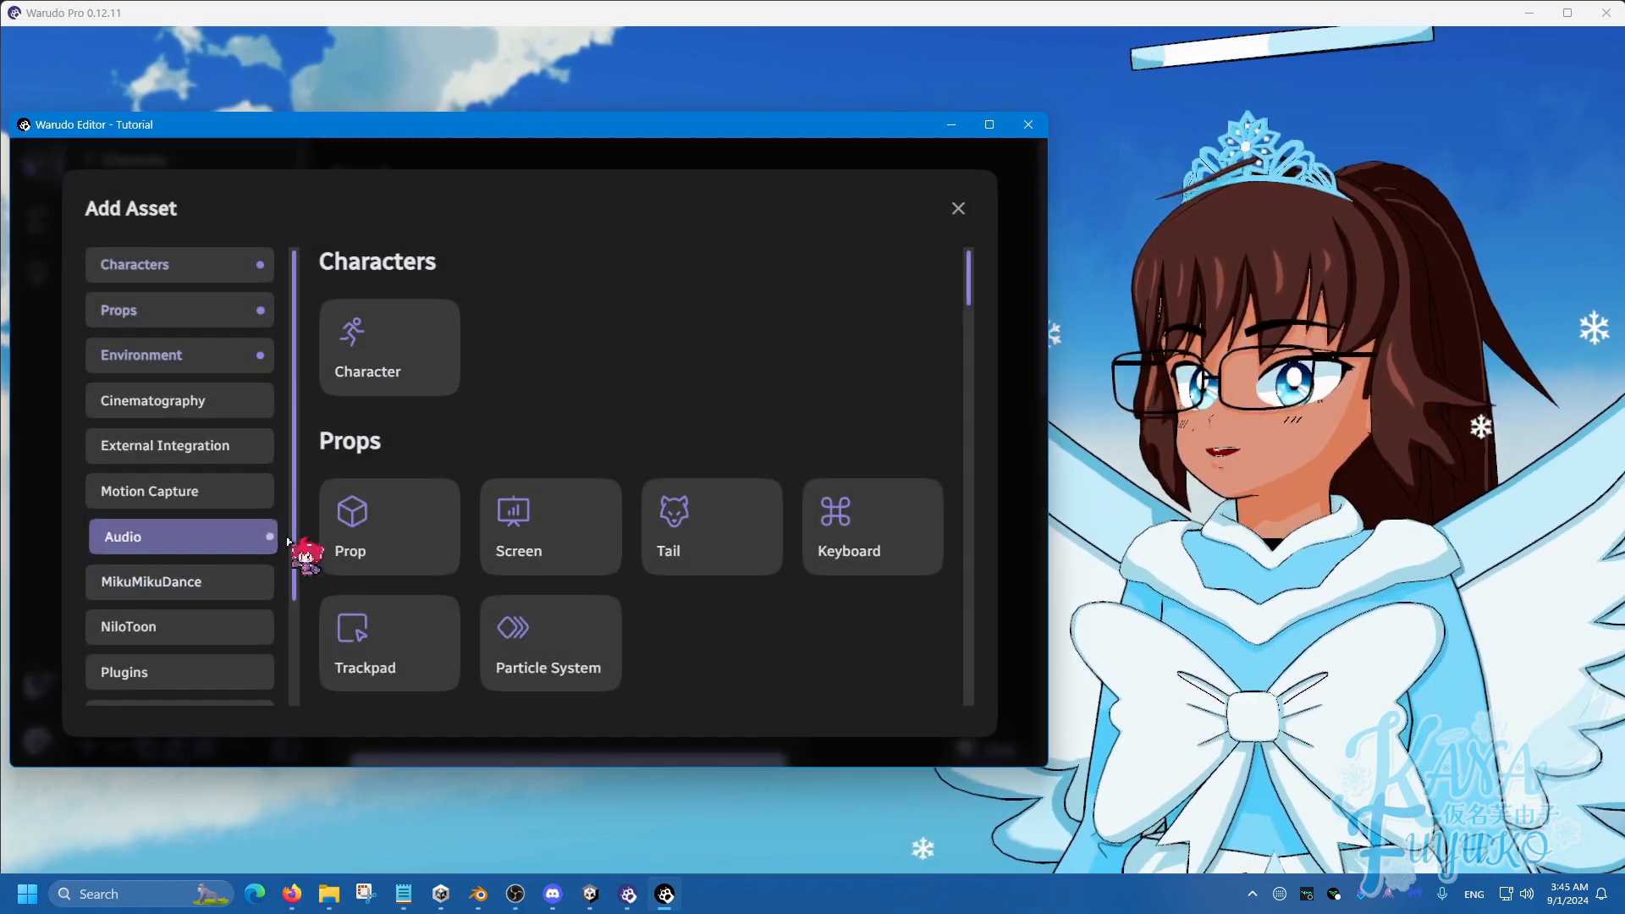
click(552, 524)
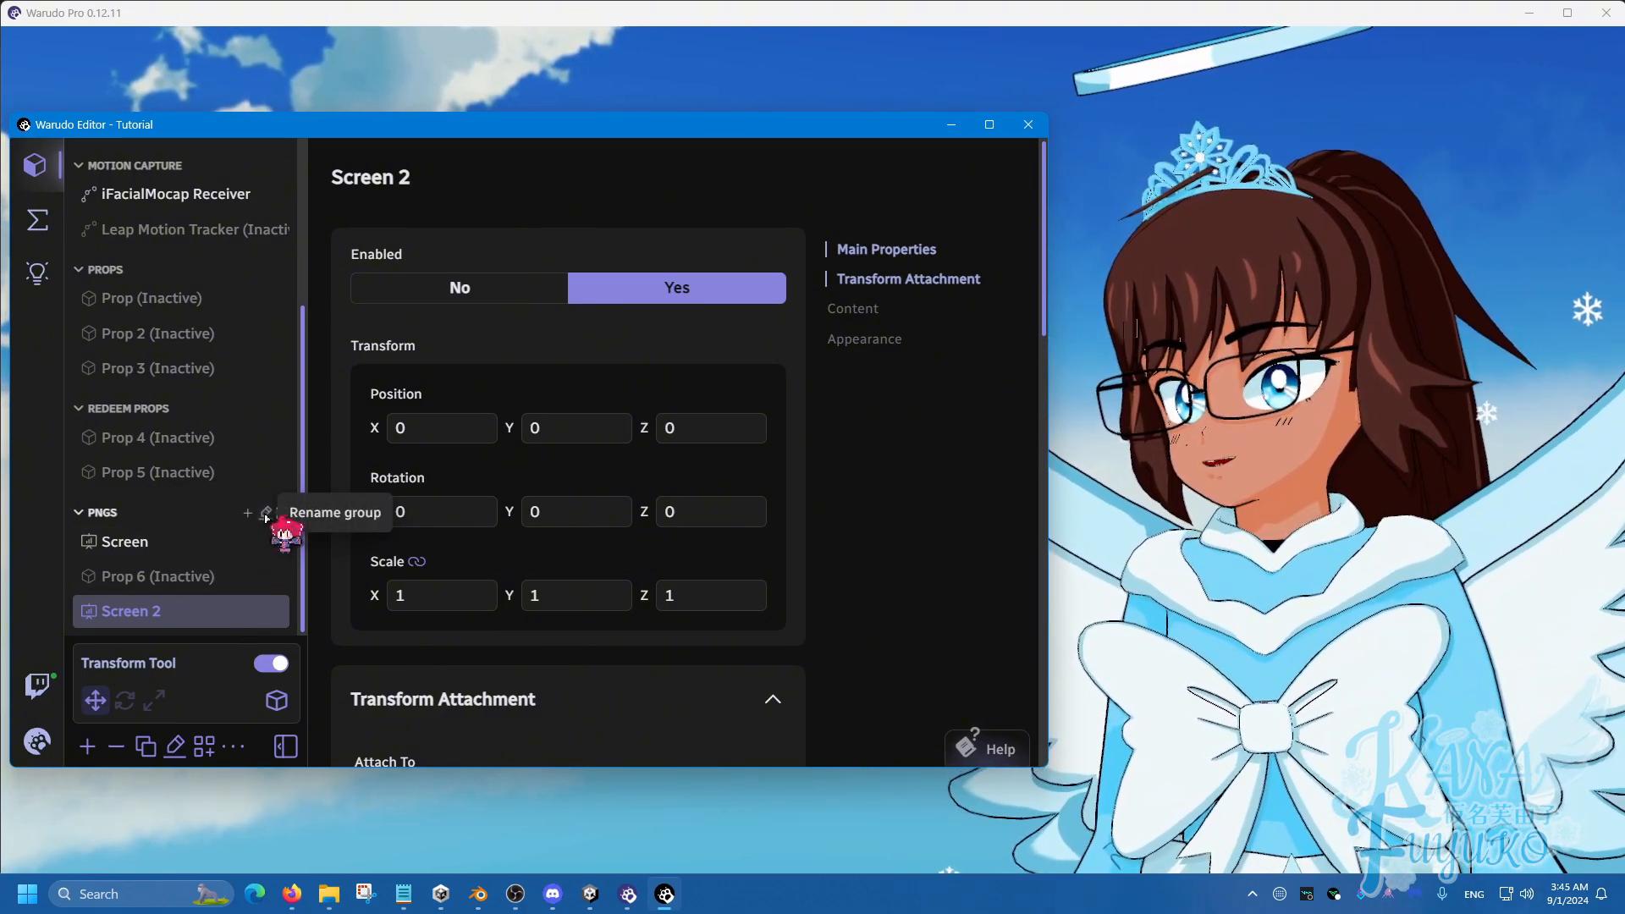
click(265, 512)
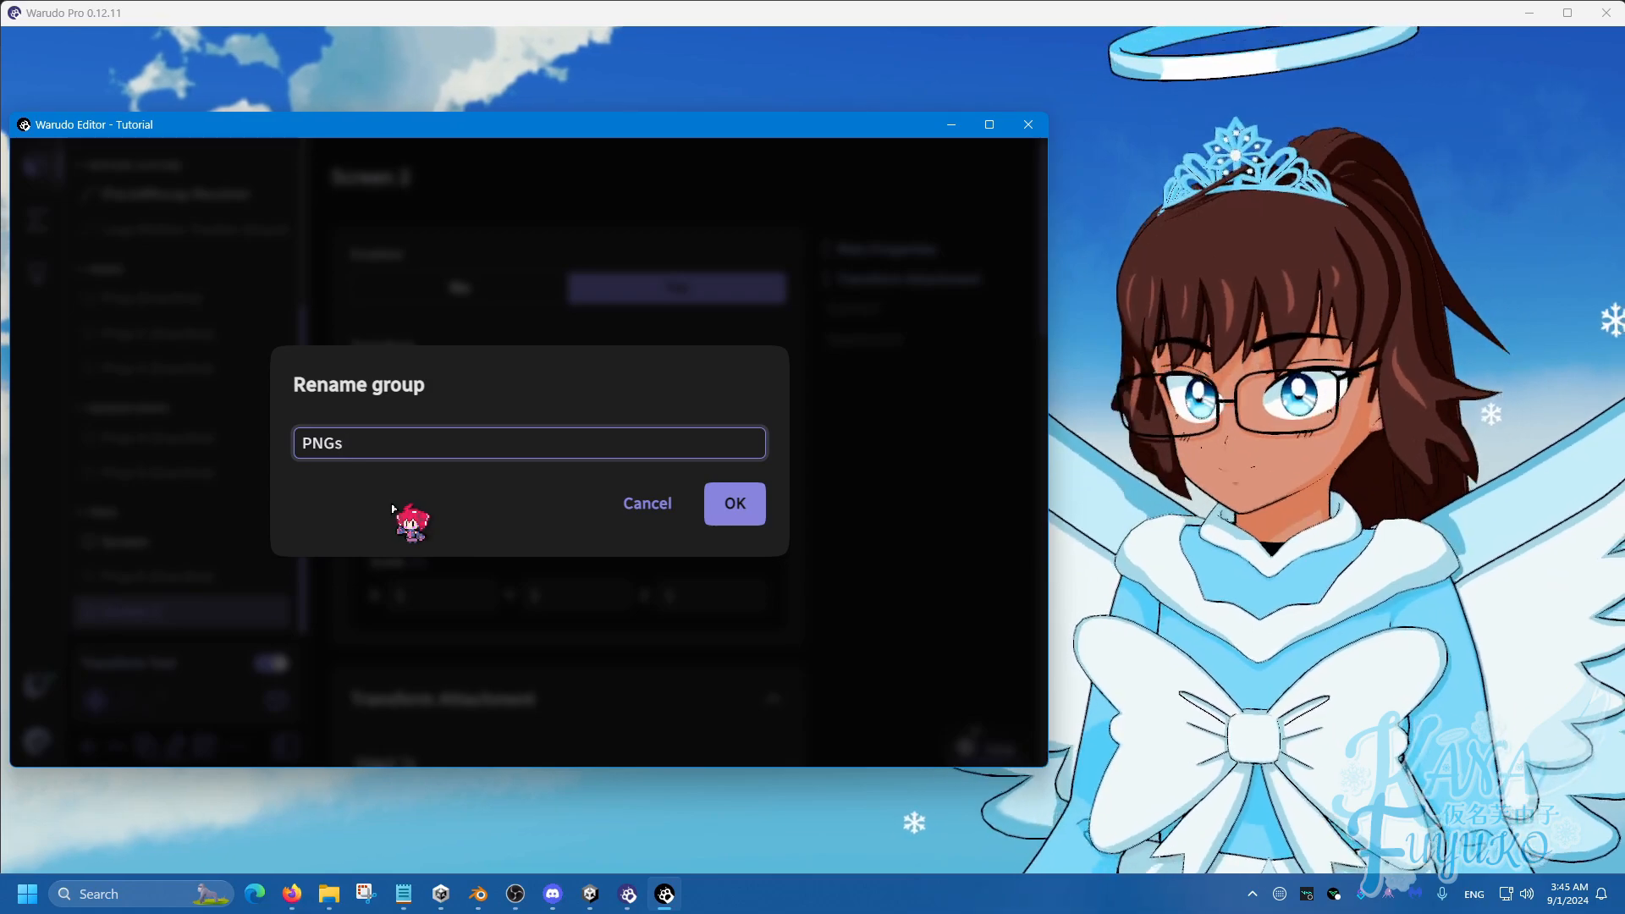
key(ctrl+a)
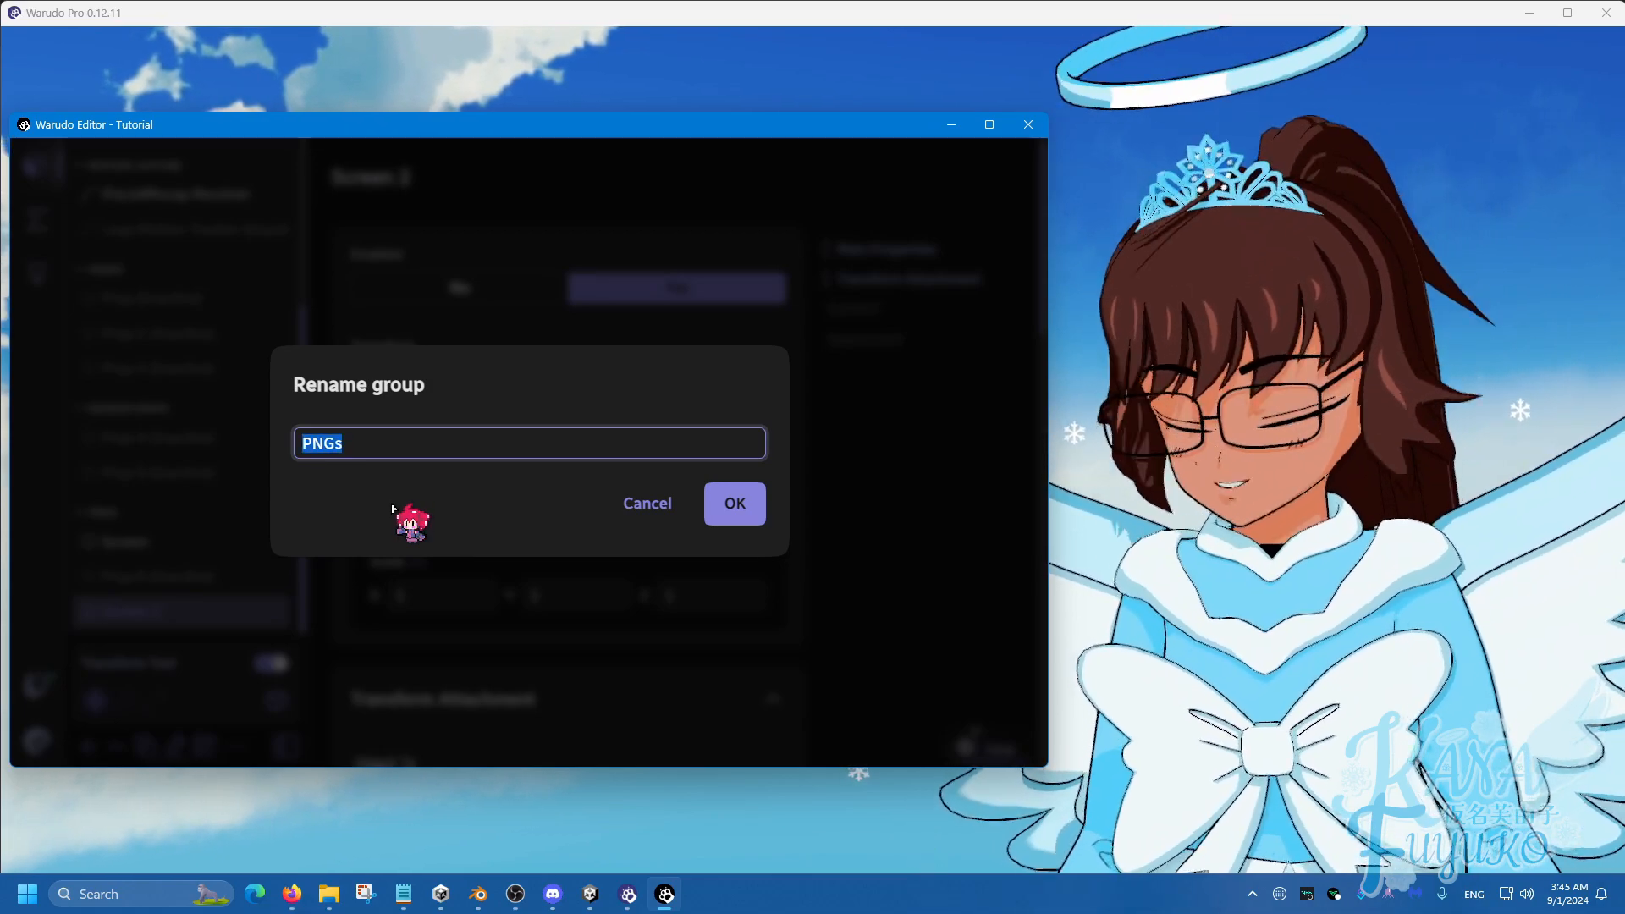
text(JP)
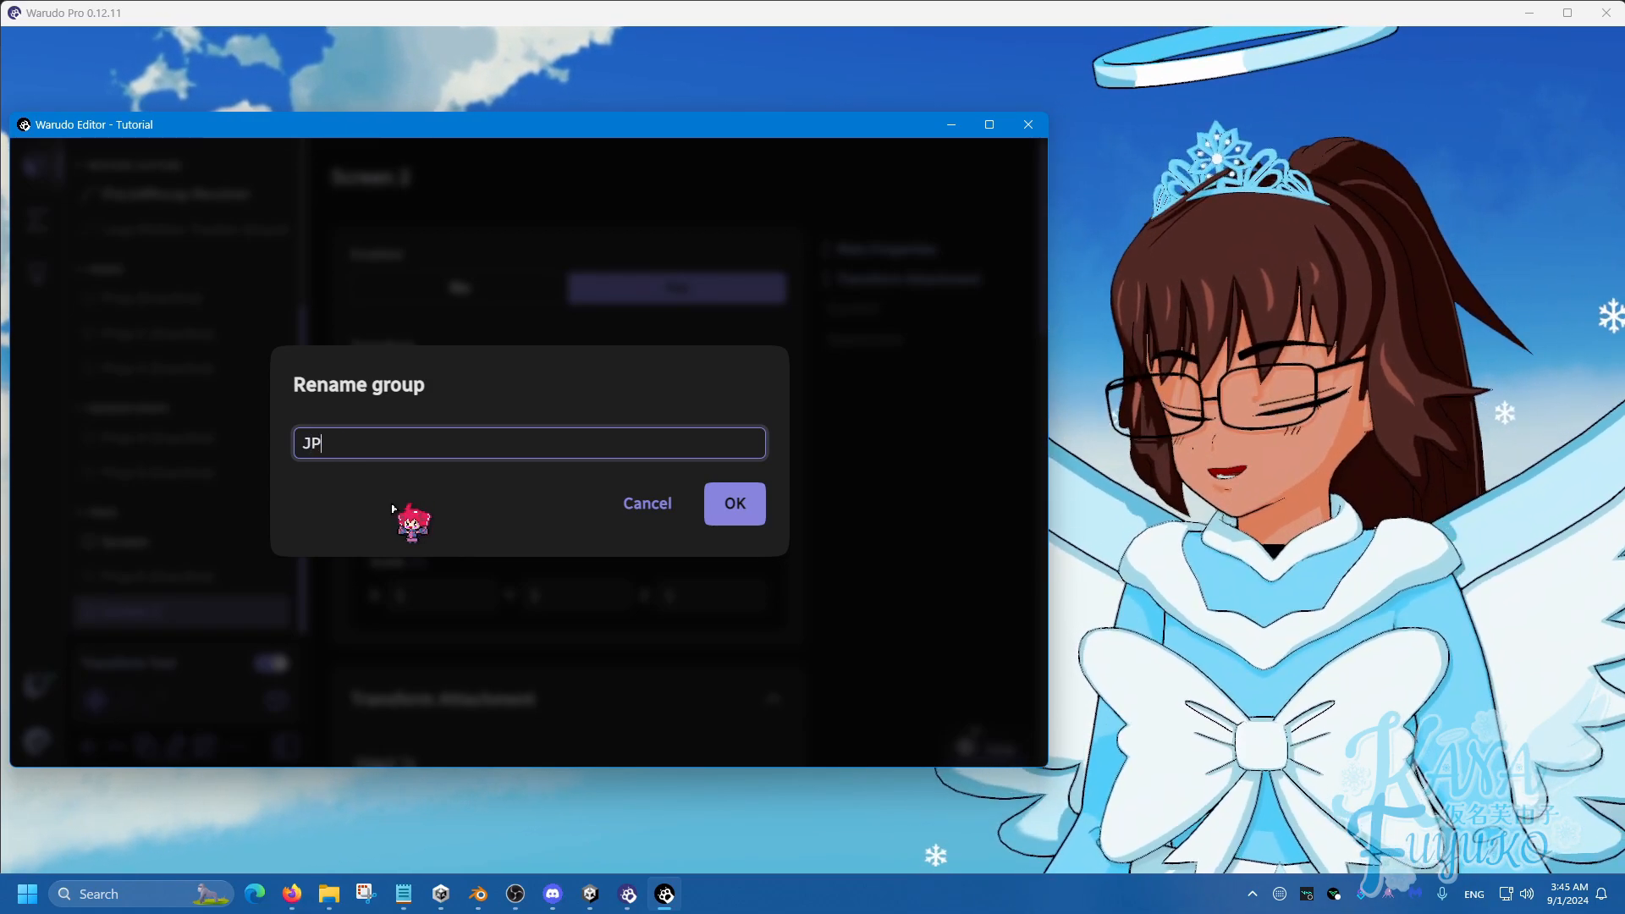
text(EGs)
click(733, 506)
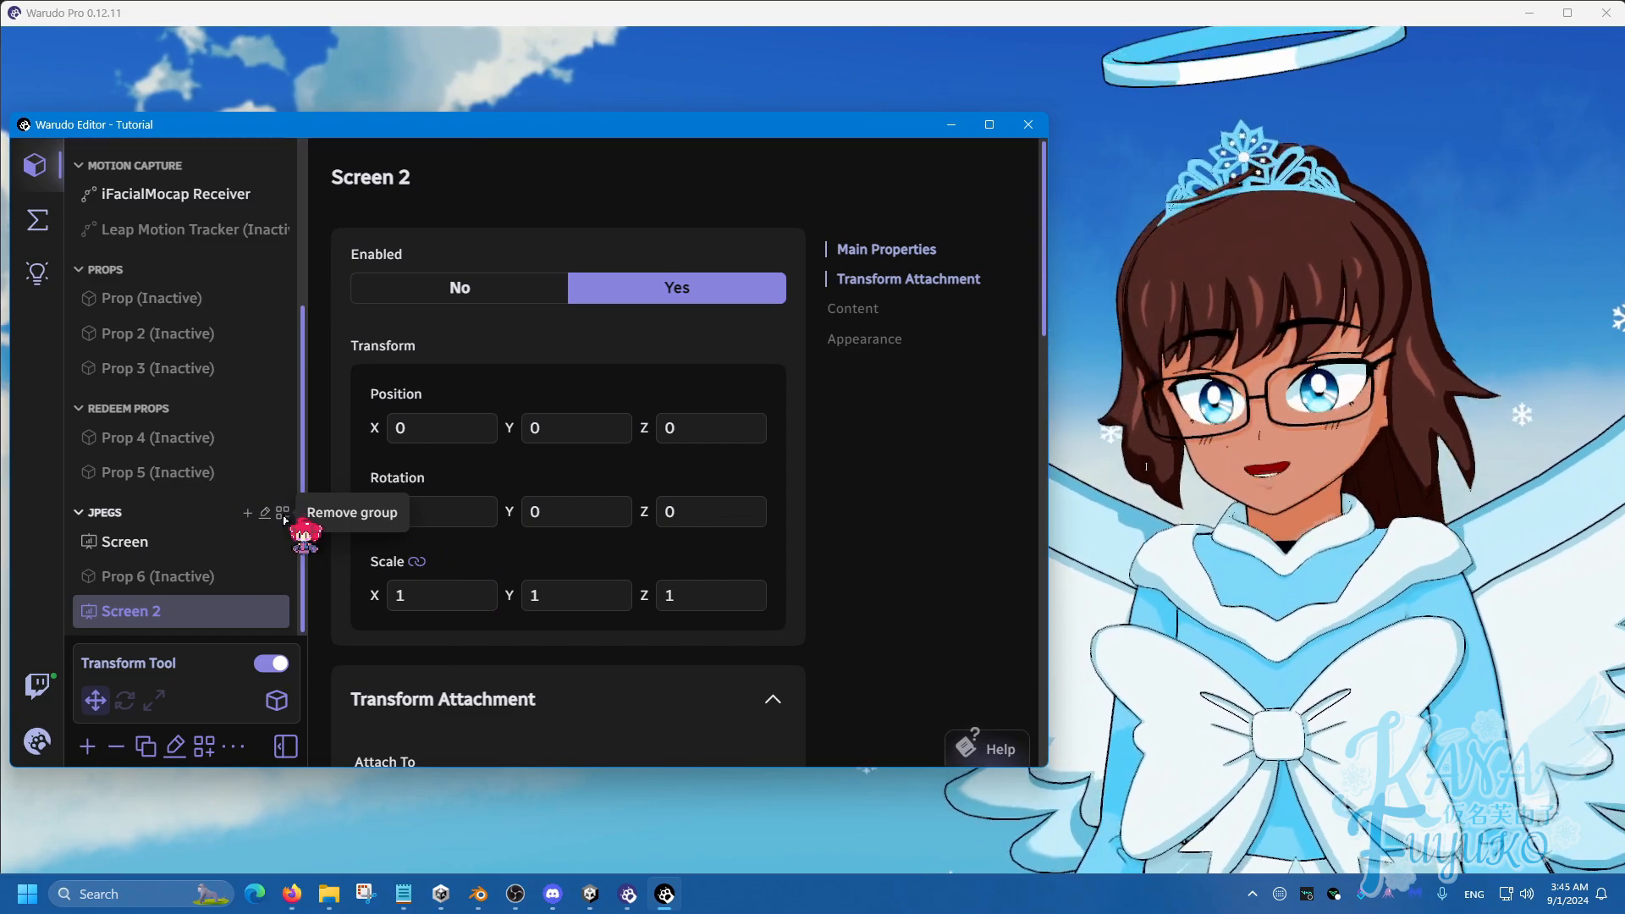
Remove the JPEGs group along with its three assets: Screen, Screen 2 and Prop 6.
click(284, 514)
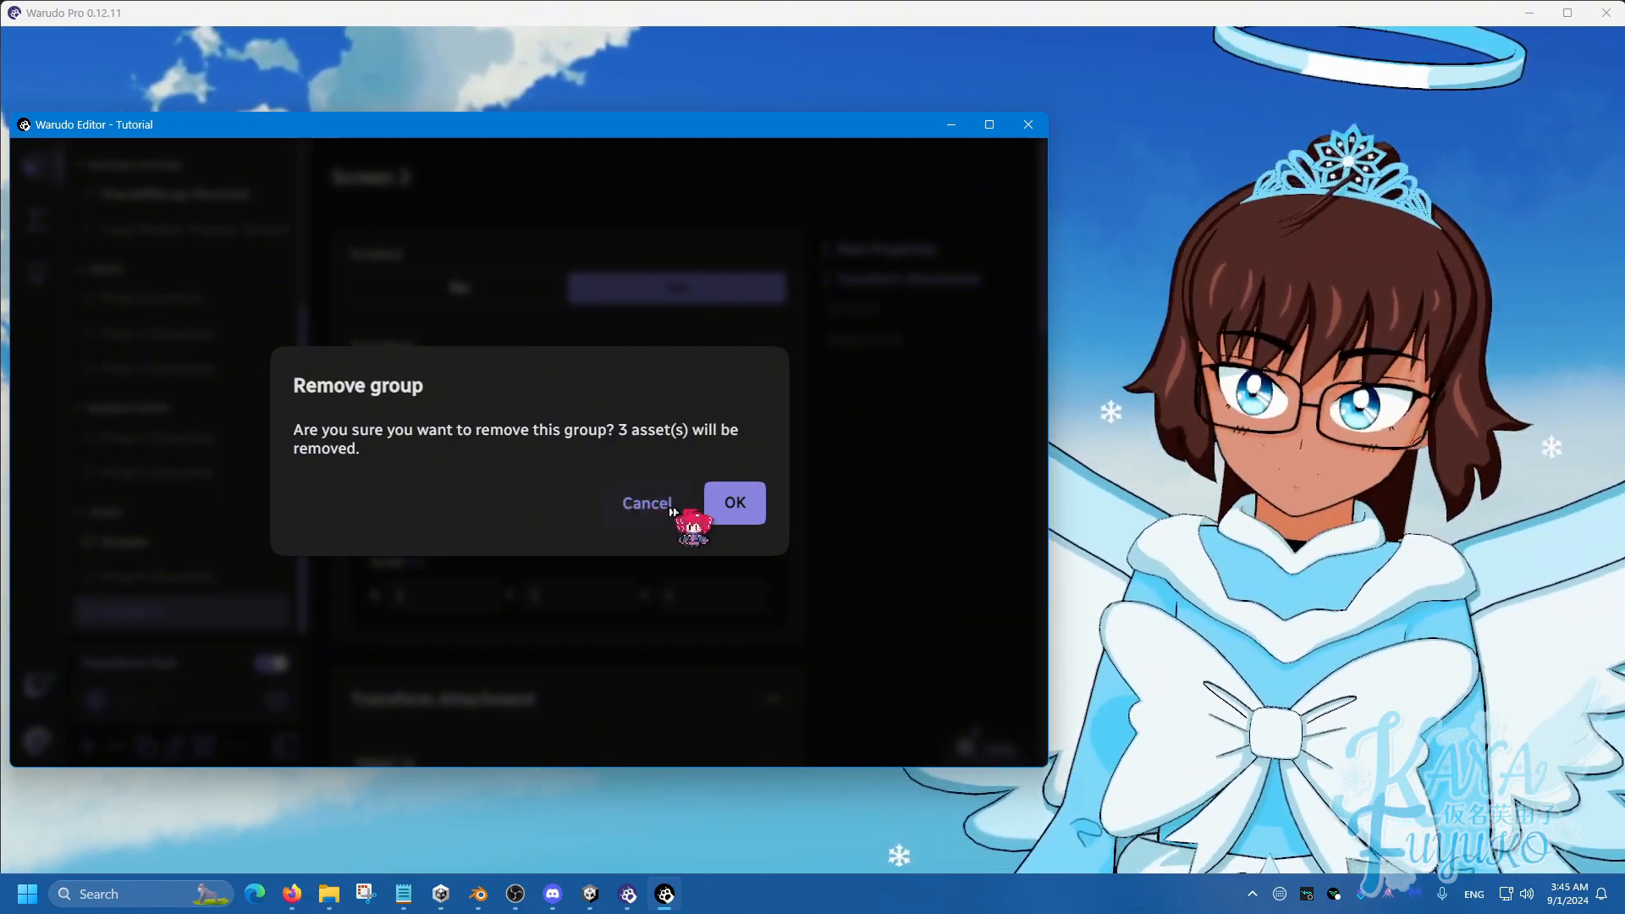
click(745, 508)
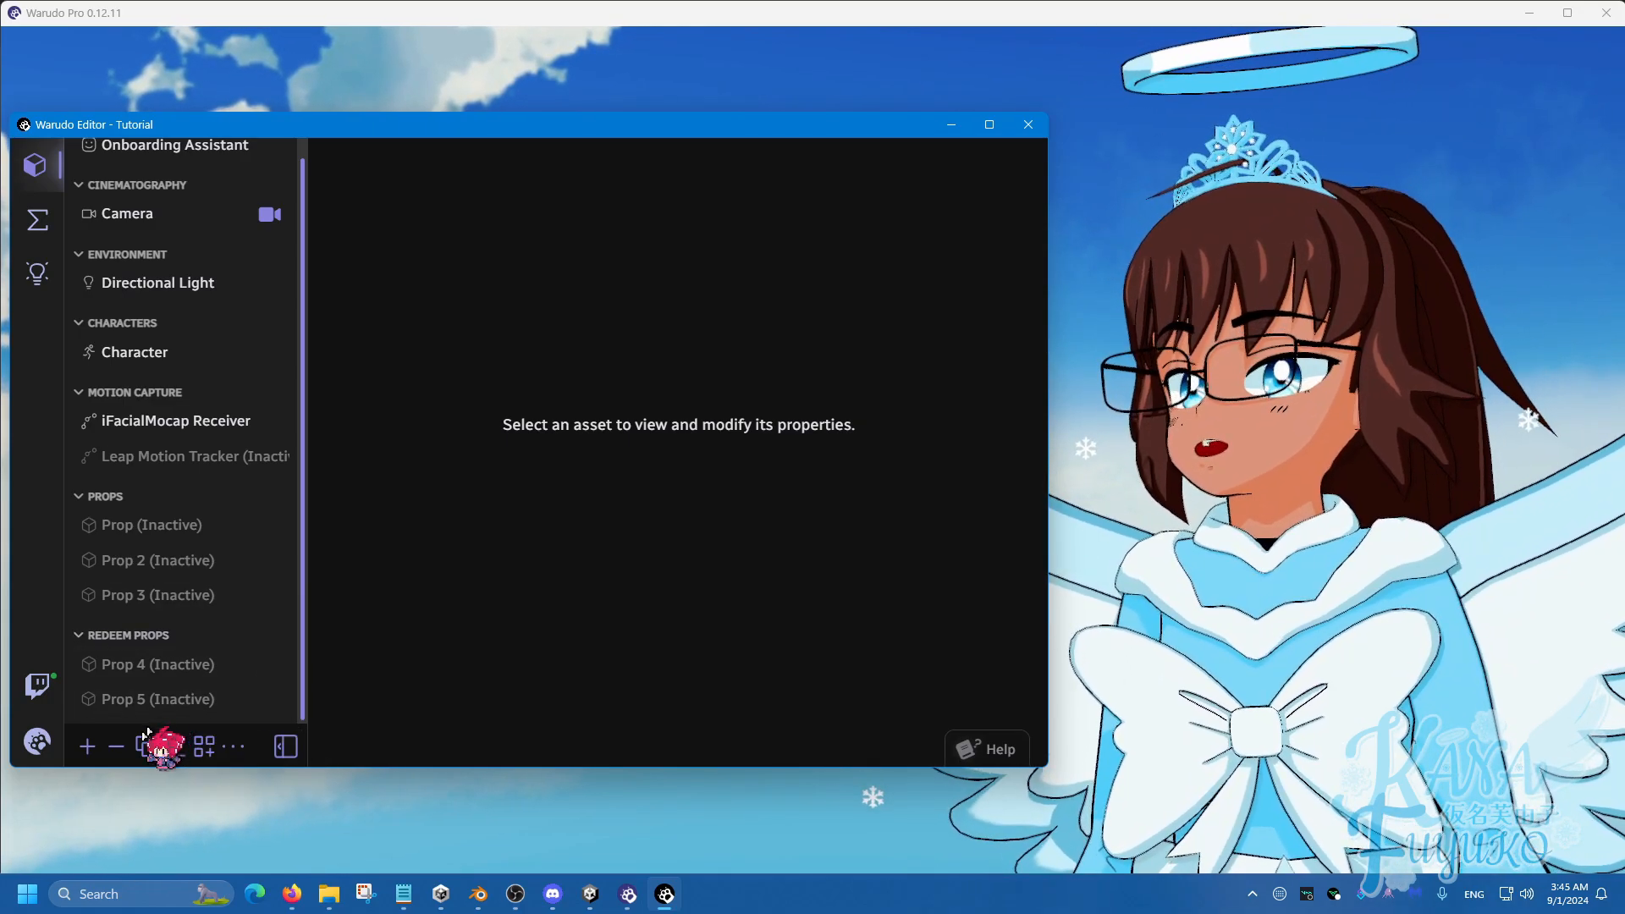
In the blueprints list, add four new blueprints to Custom.
scroll(201, 498, up, 1)
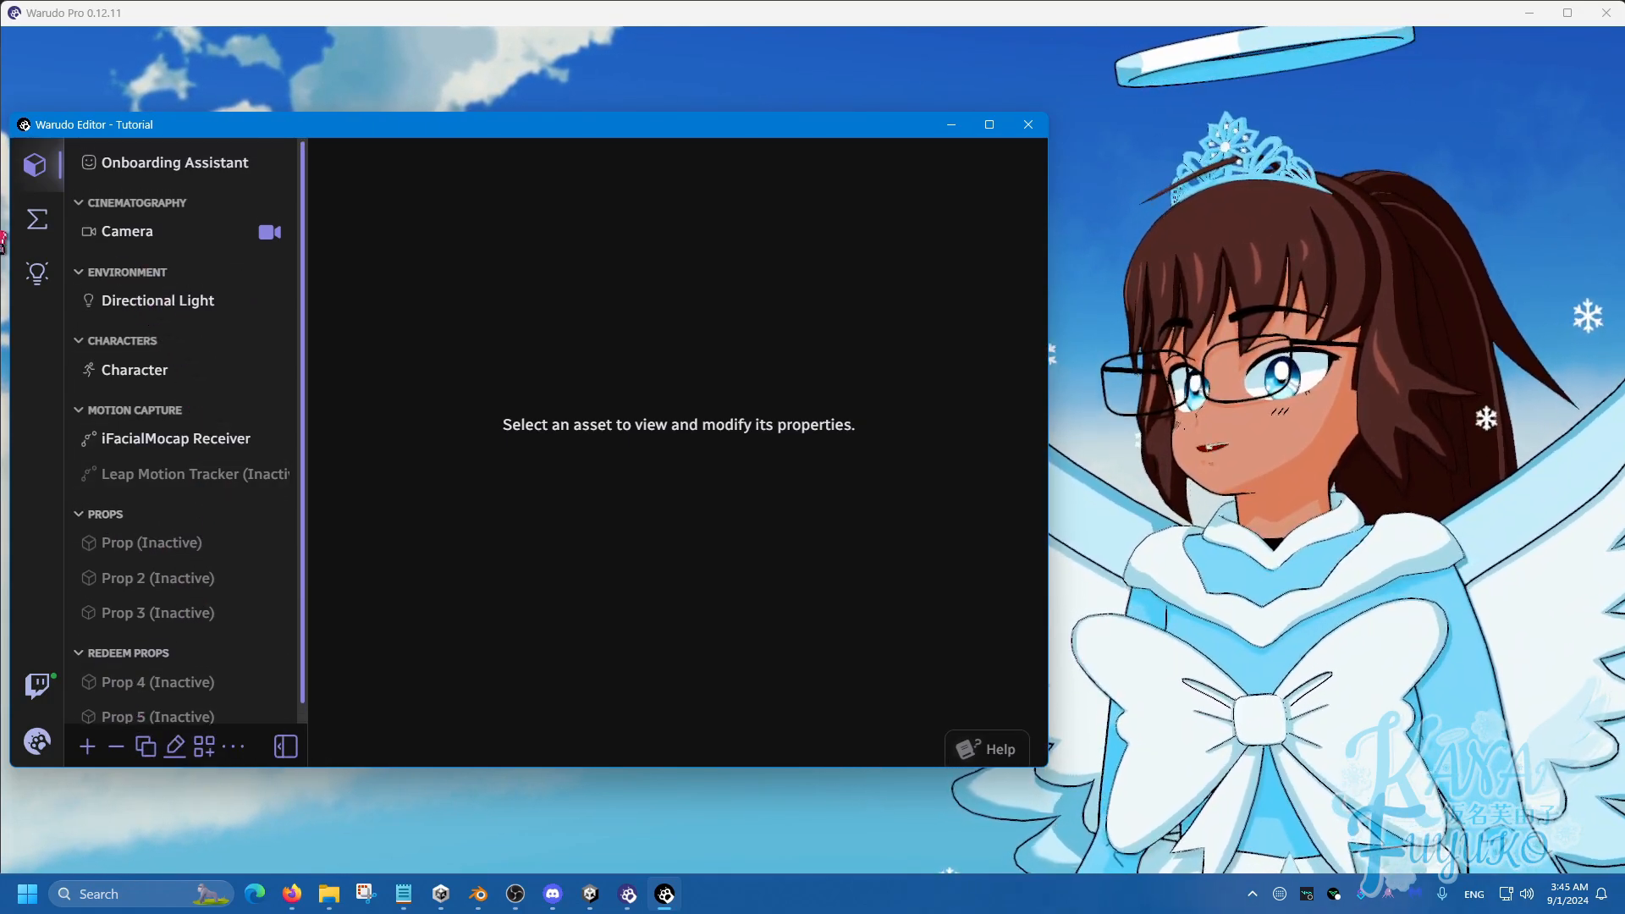
click(36, 219)
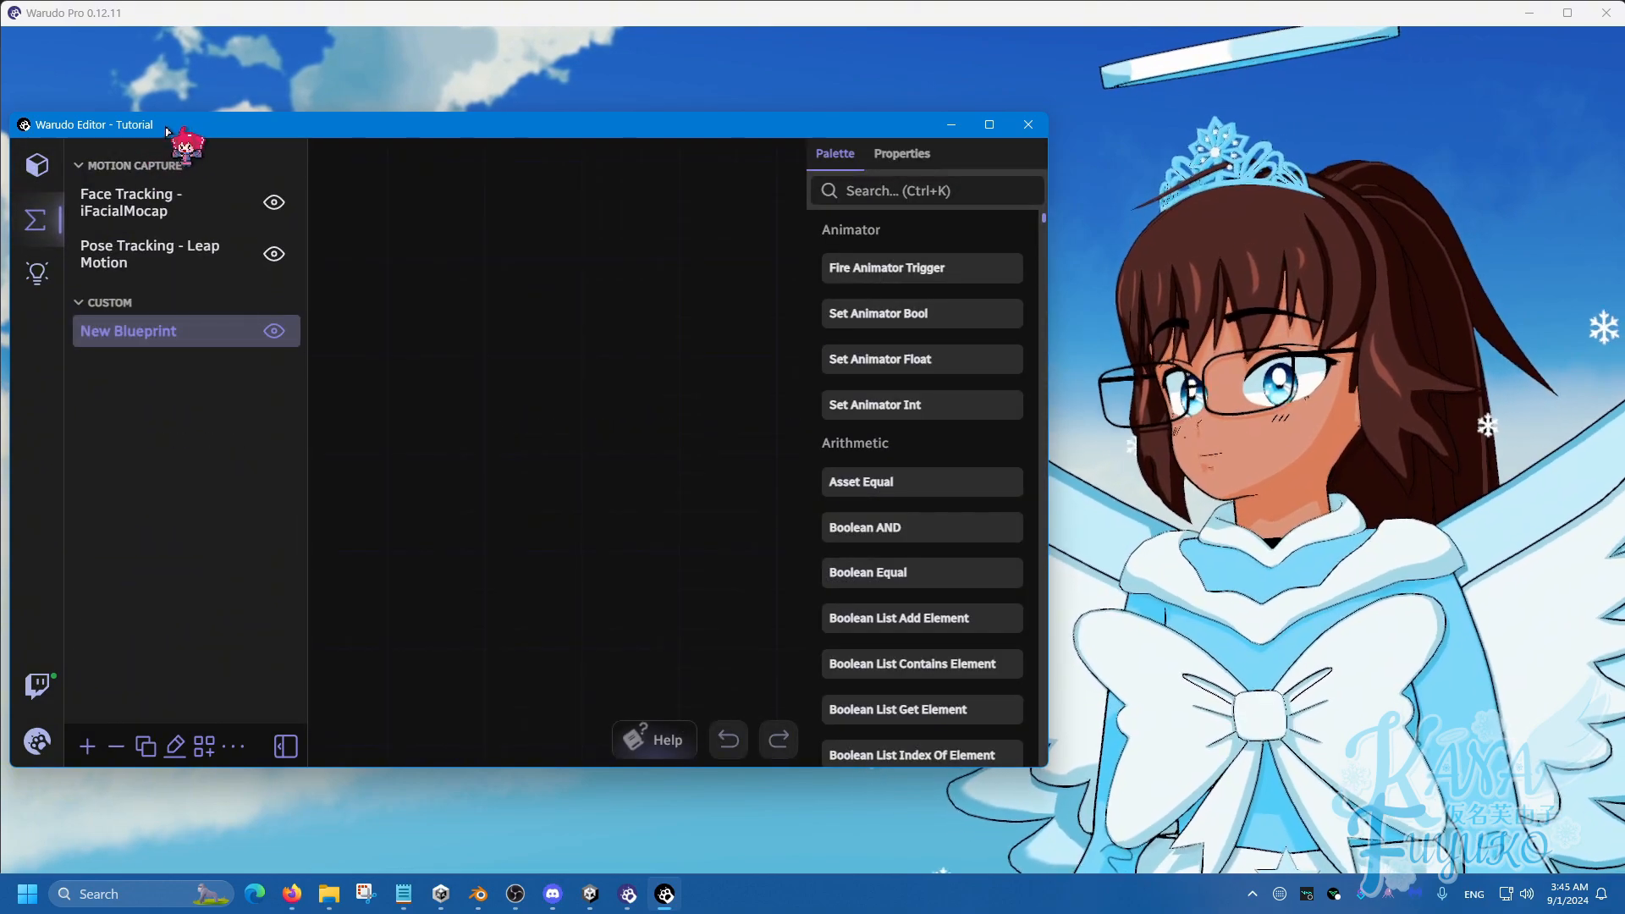
drag(170, 131, 252, 135)
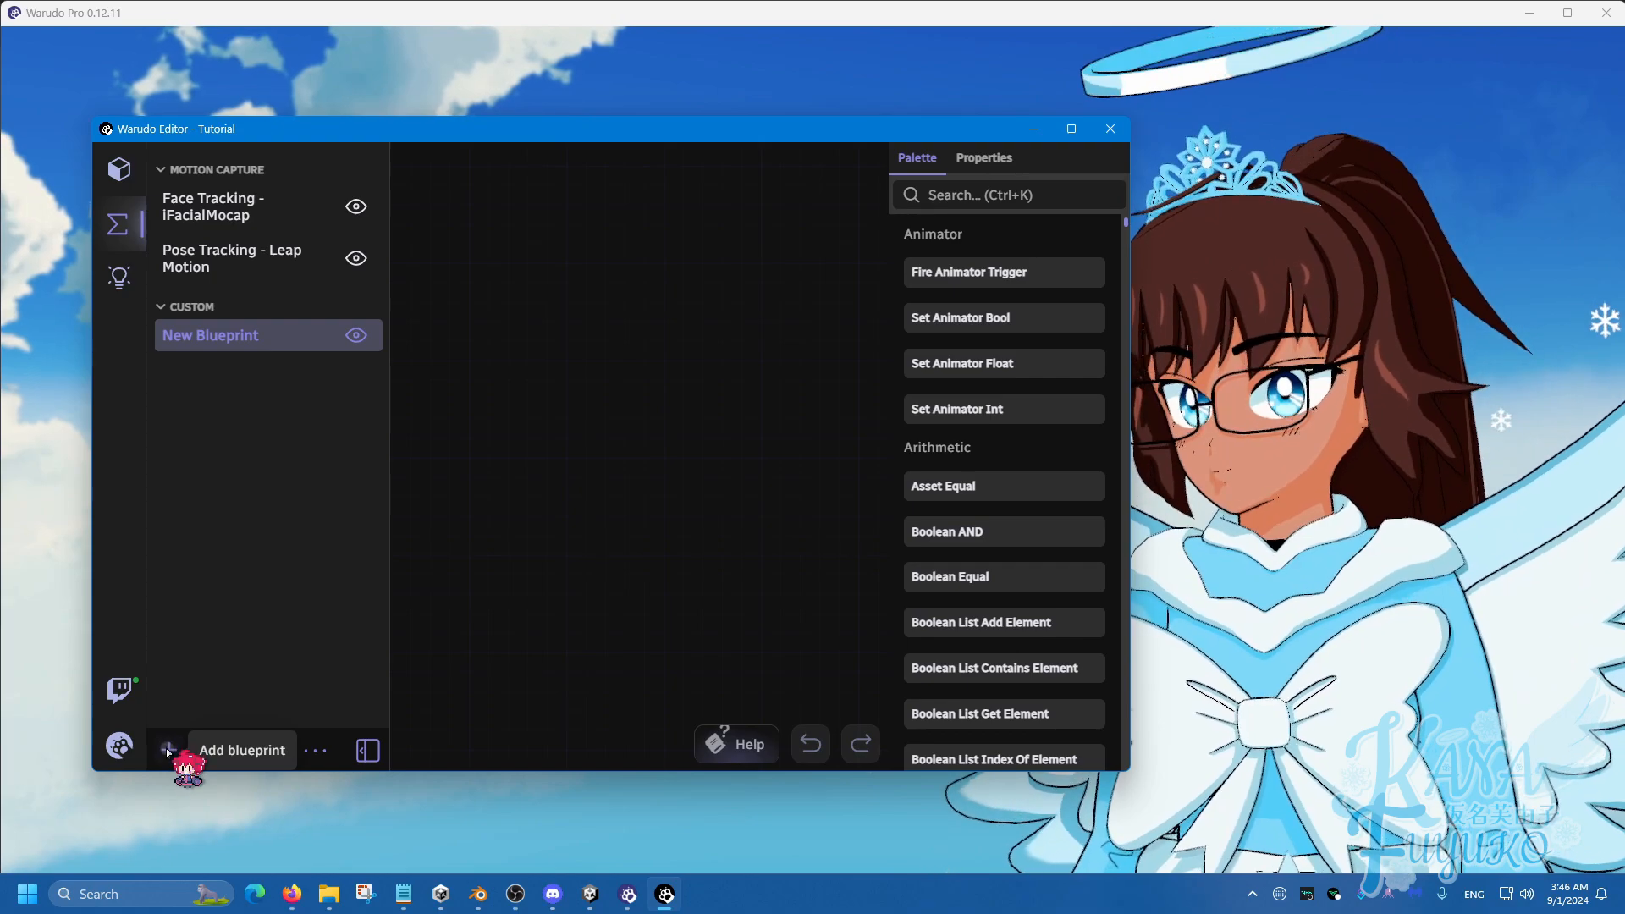
click(168, 750)
click(168, 750)
click(167, 750)
click(167, 750)
click(167, 750)
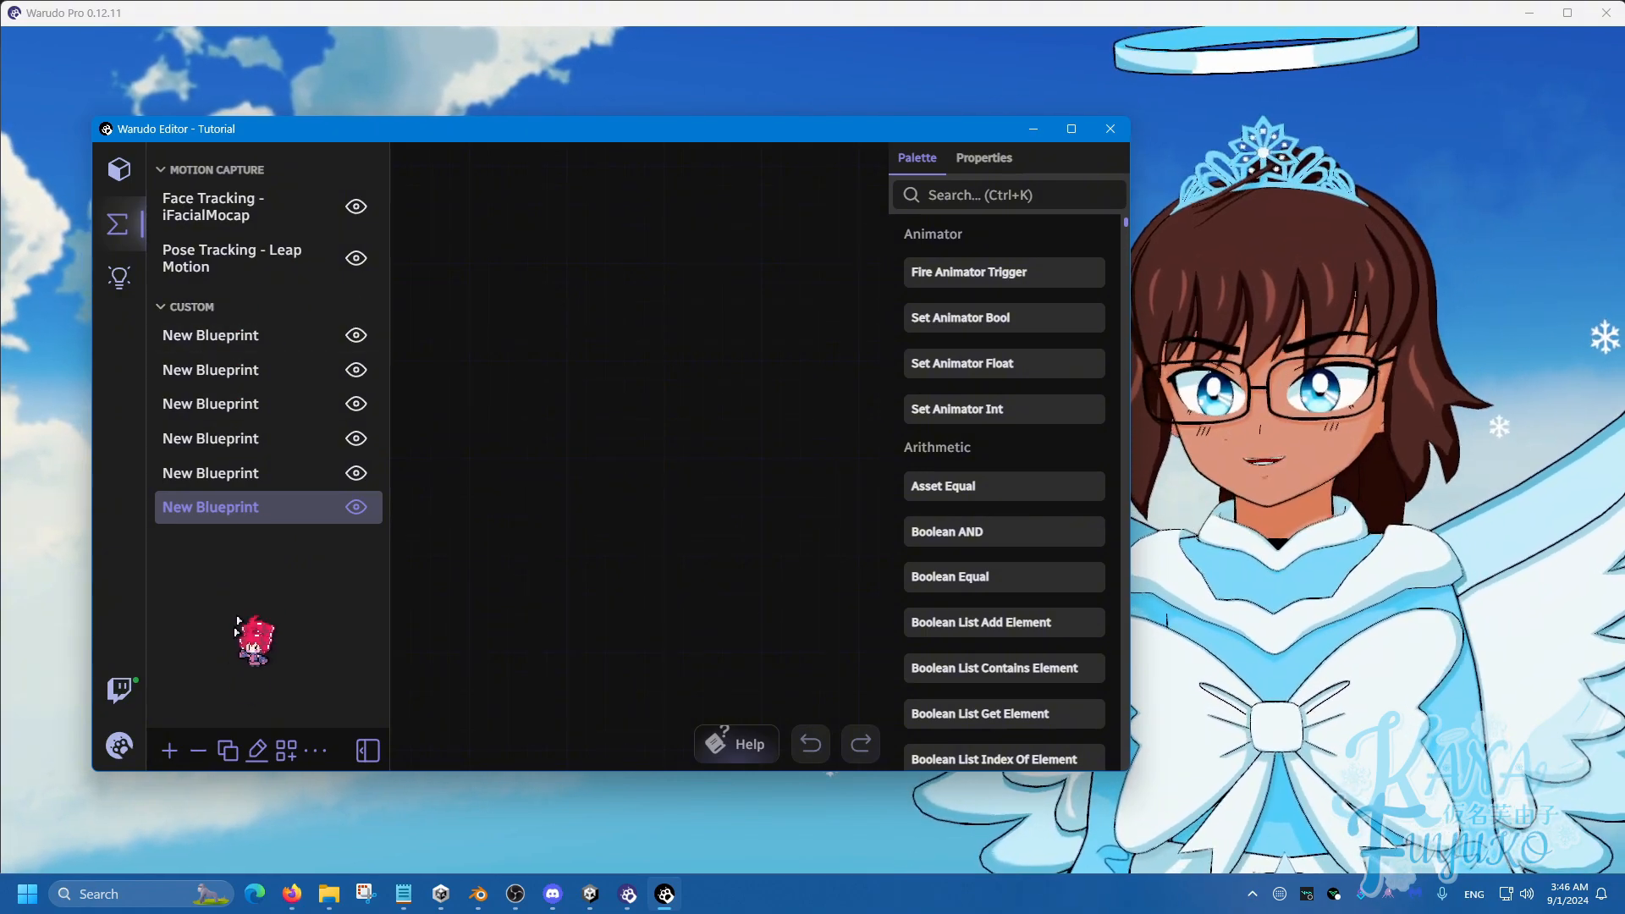
Create a 'Redeems' blueprint group and move two blueprints into it.
click(286, 752)
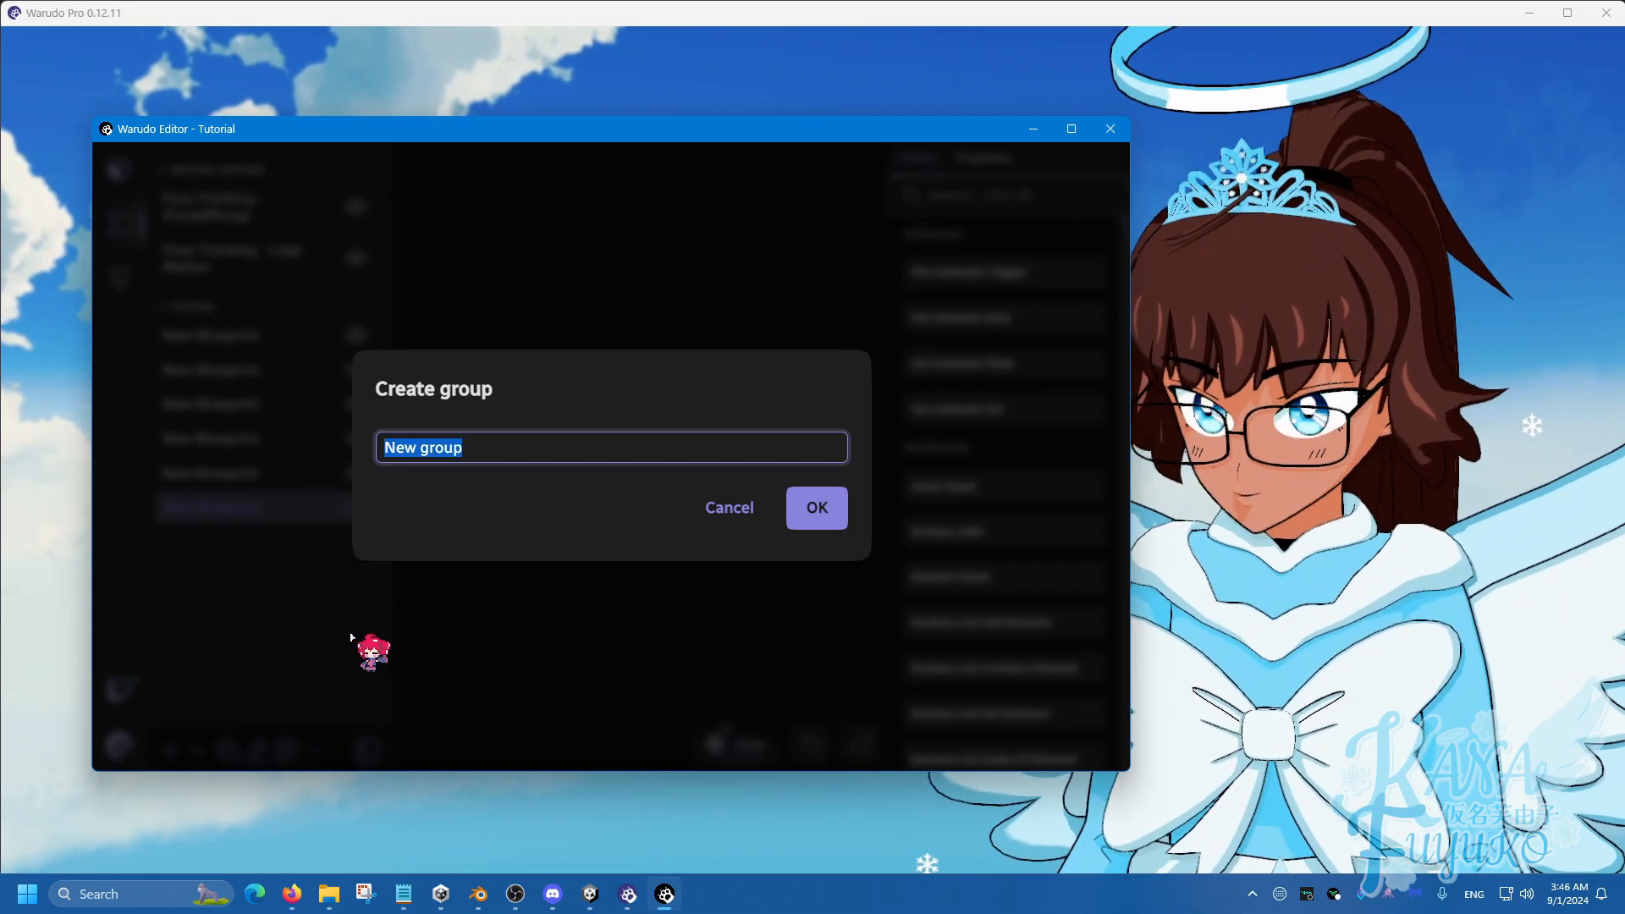
text(Redeems)
key(Return)
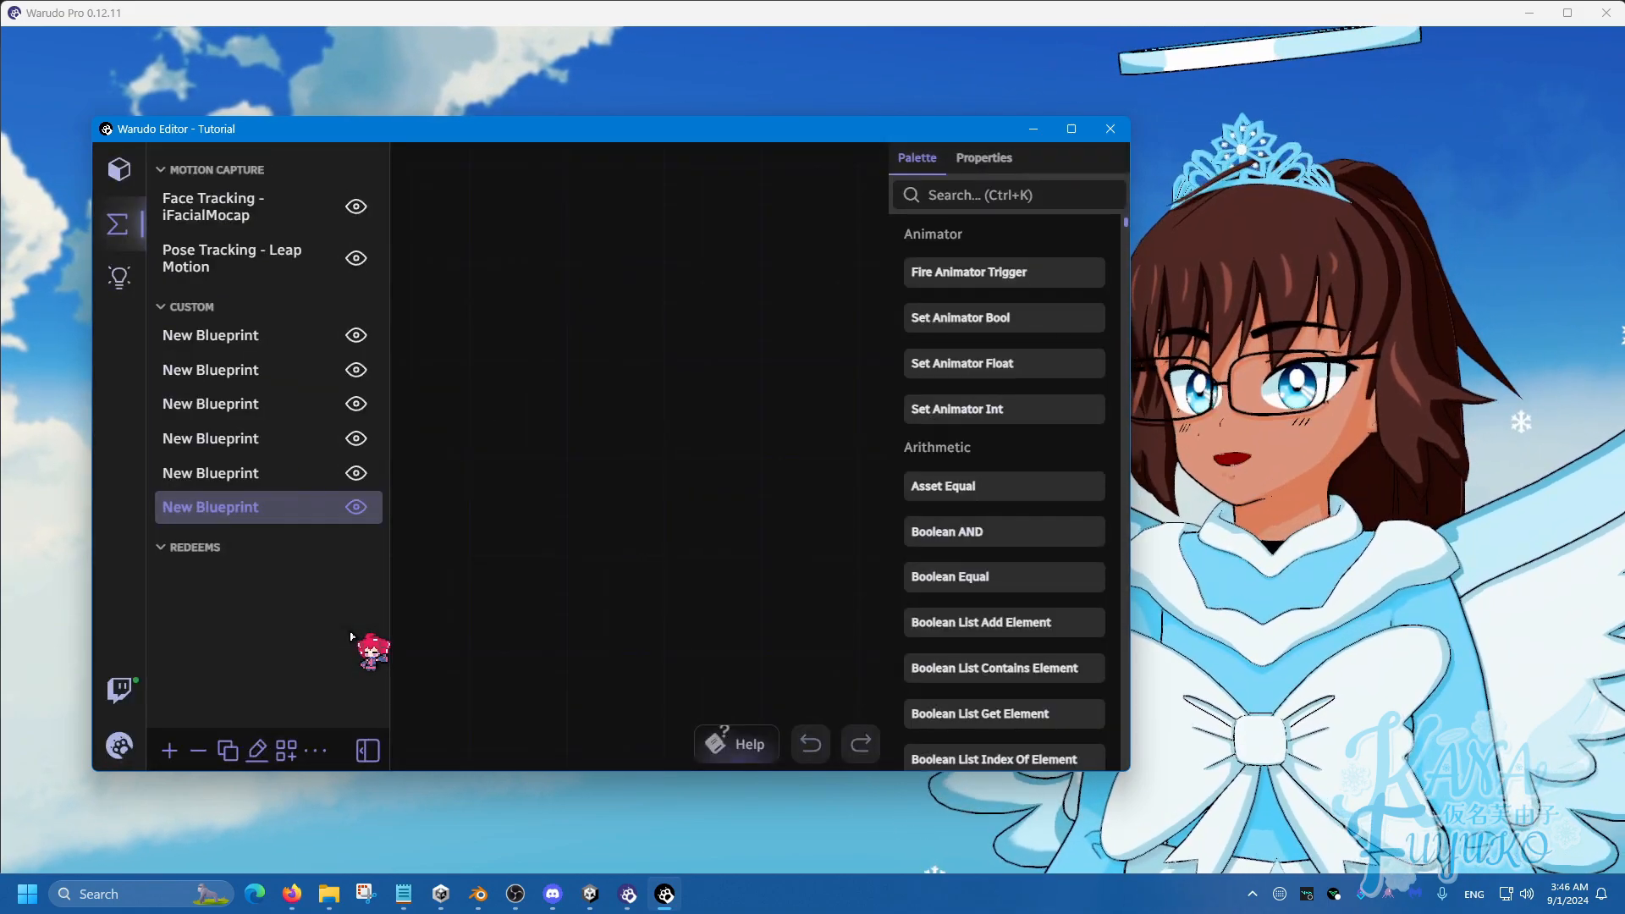
mouse_move(270, 525)
mouse_down()
mouse_move(246, 562)
mouse_move(268, 536)
mouse_up()
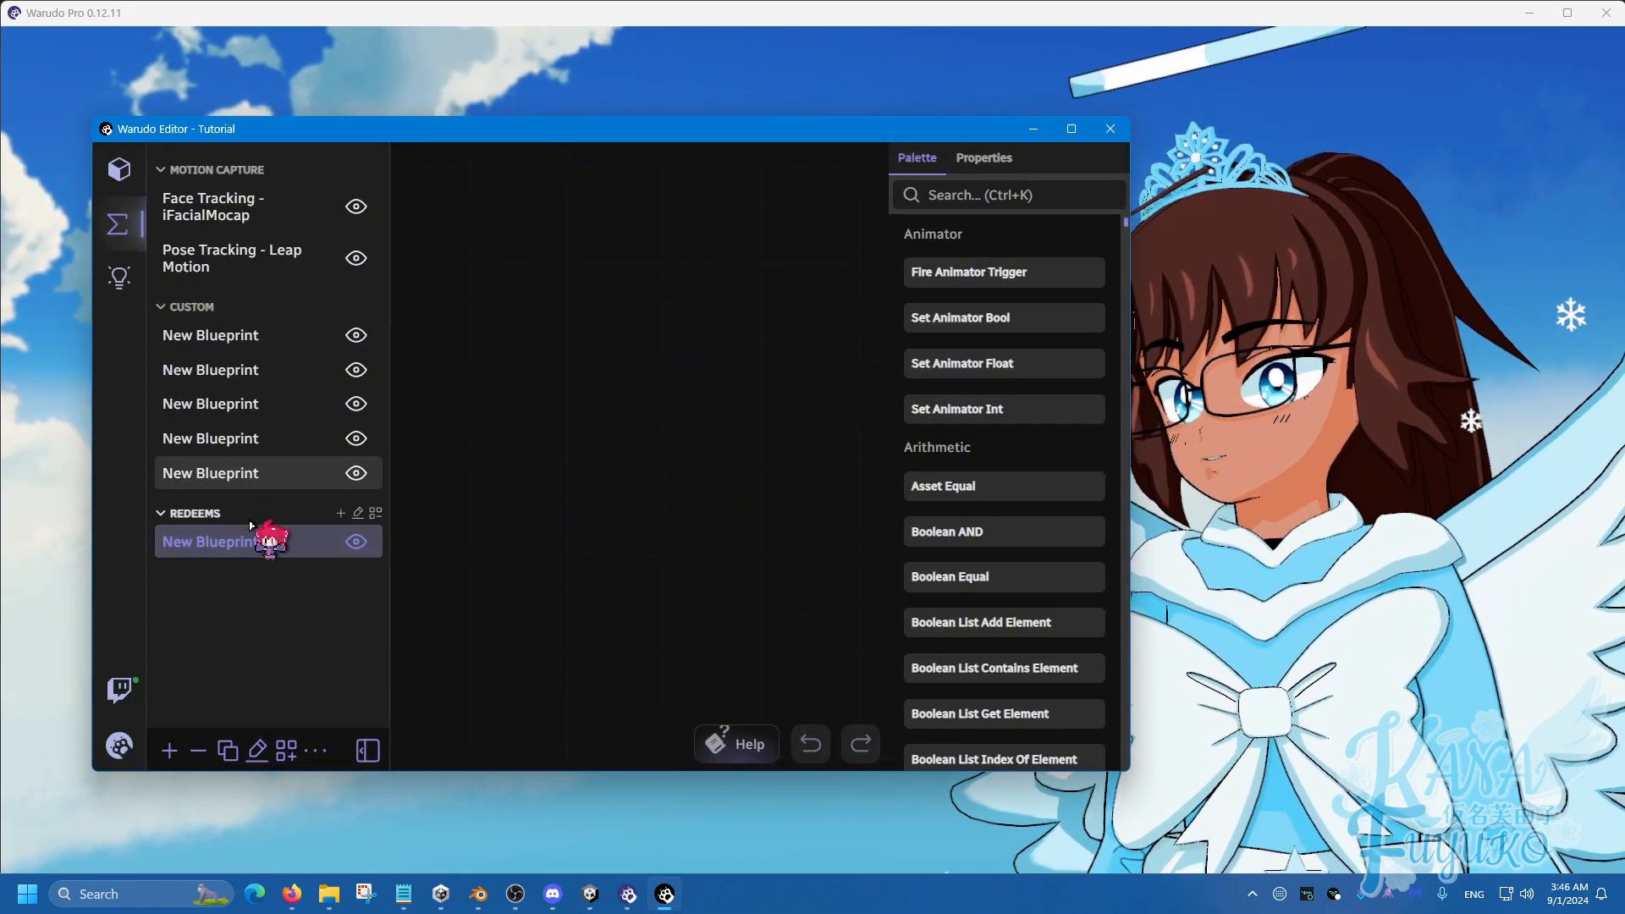
drag(252, 443, 284, 485)
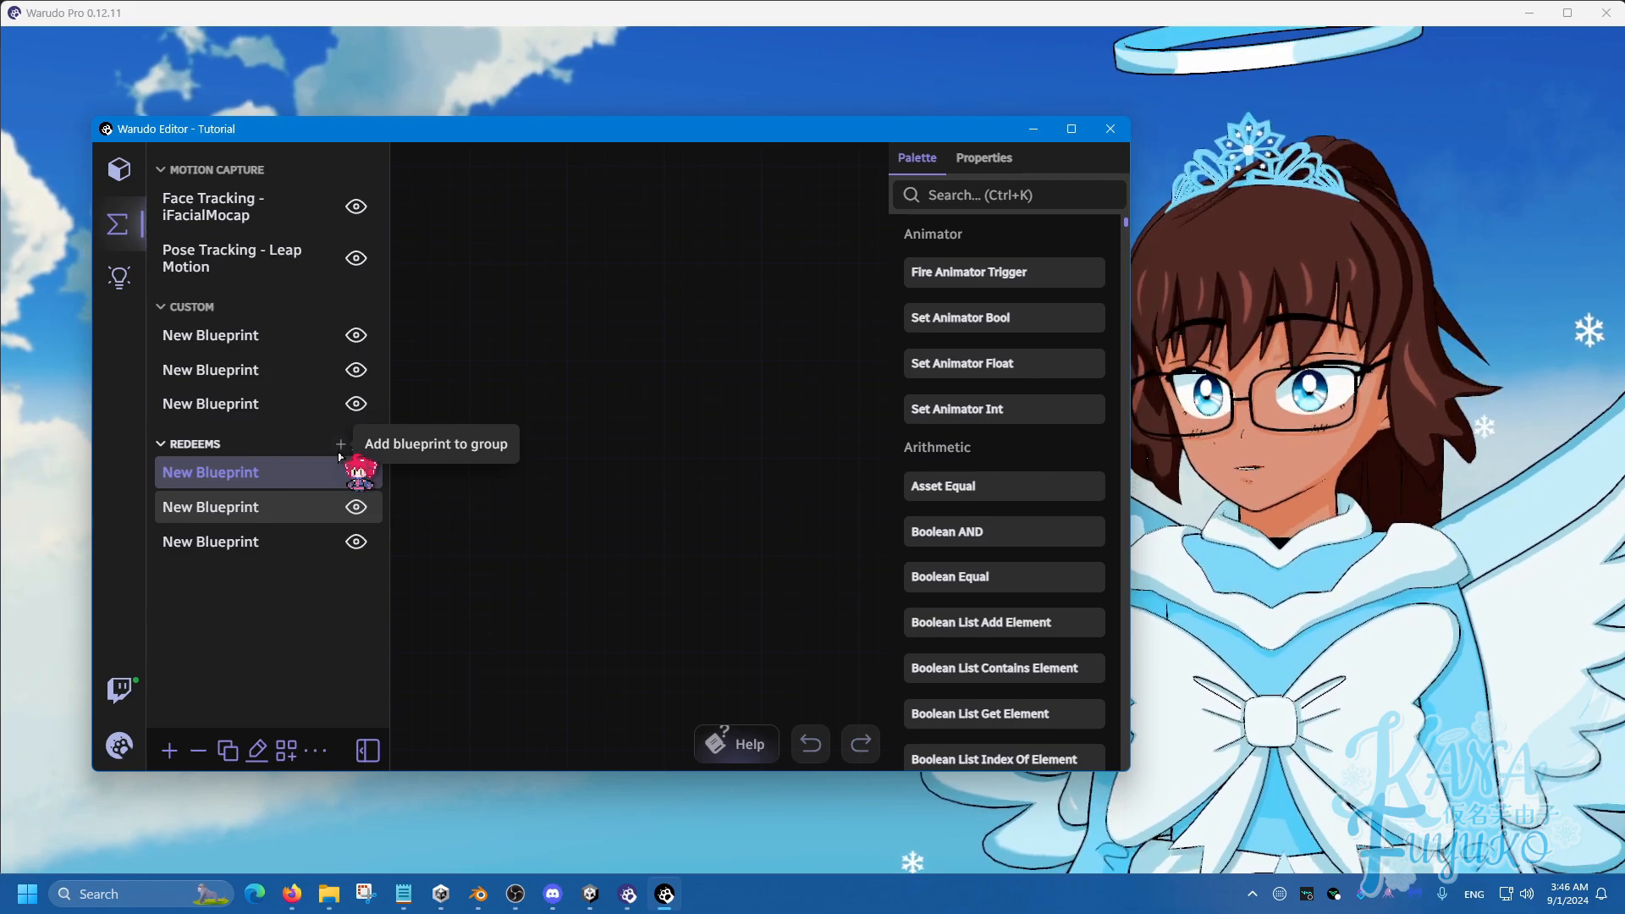
Add one blueprint to Redeems and two more to Custom, then request removing the last Custom blueprint.
click(339, 445)
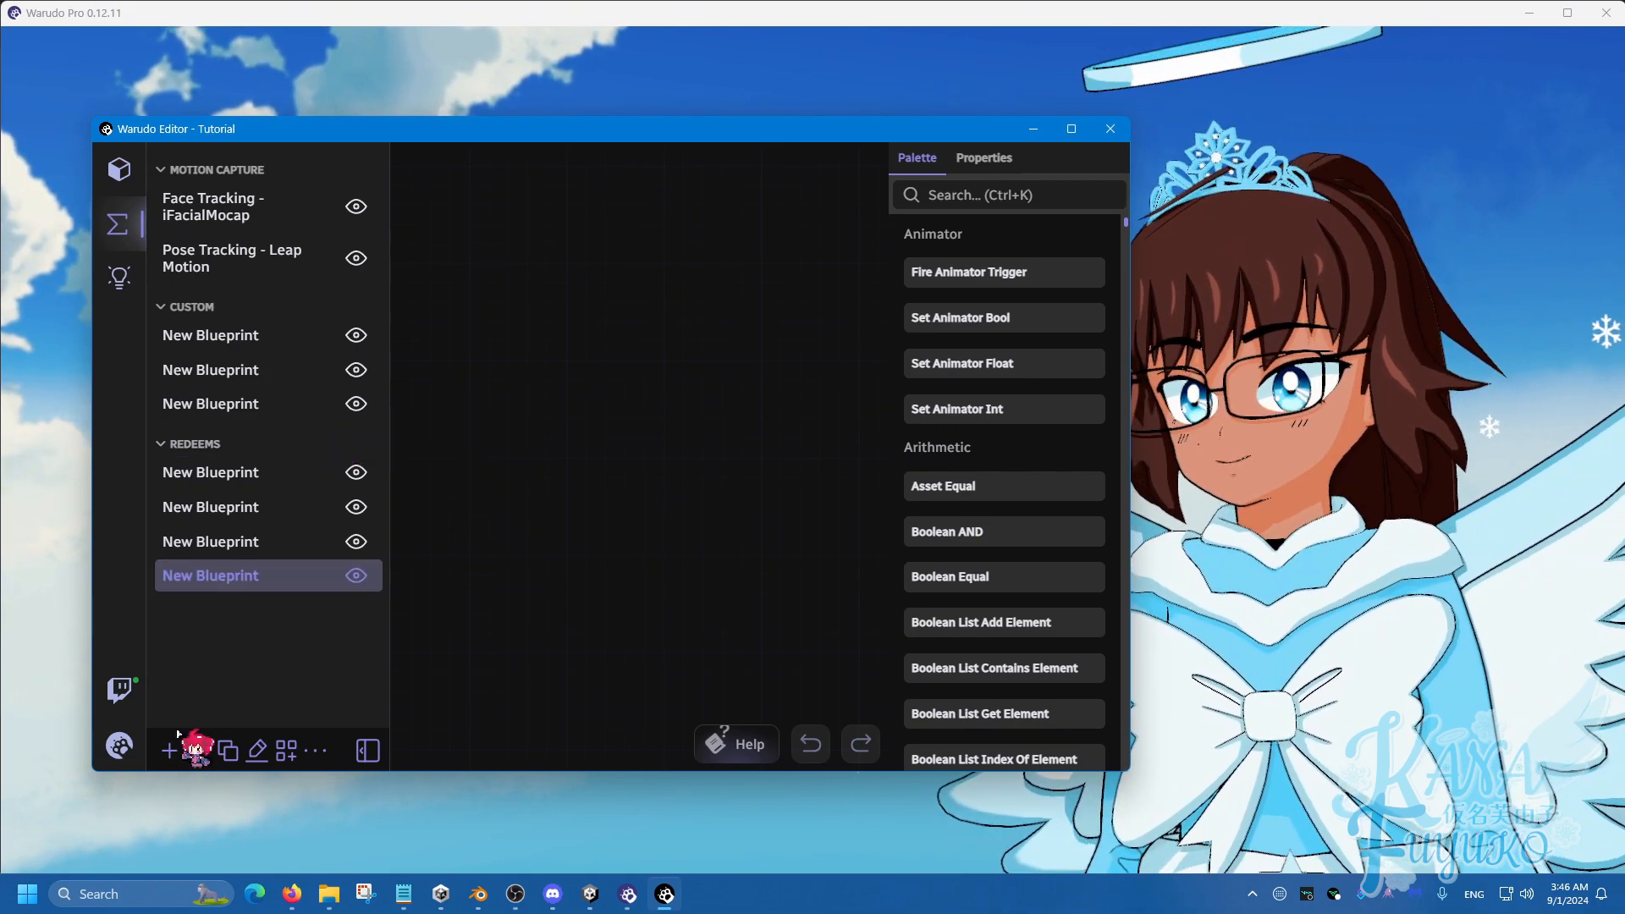
click(166, 750)
click(167, 750)
click(167, 750)
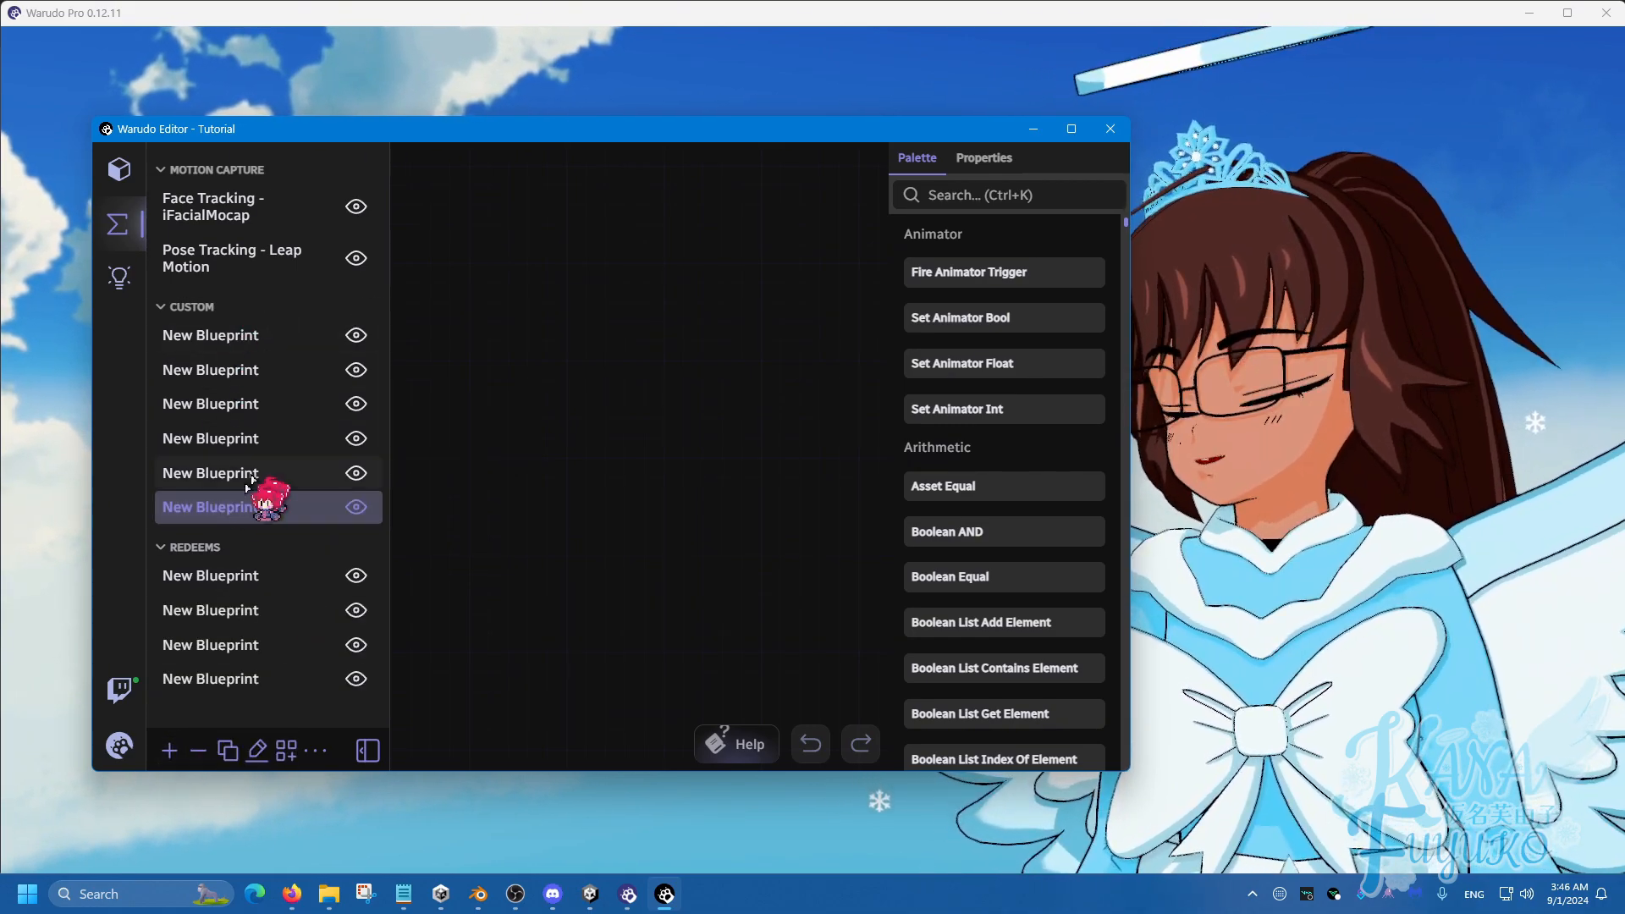
click(198, 750)
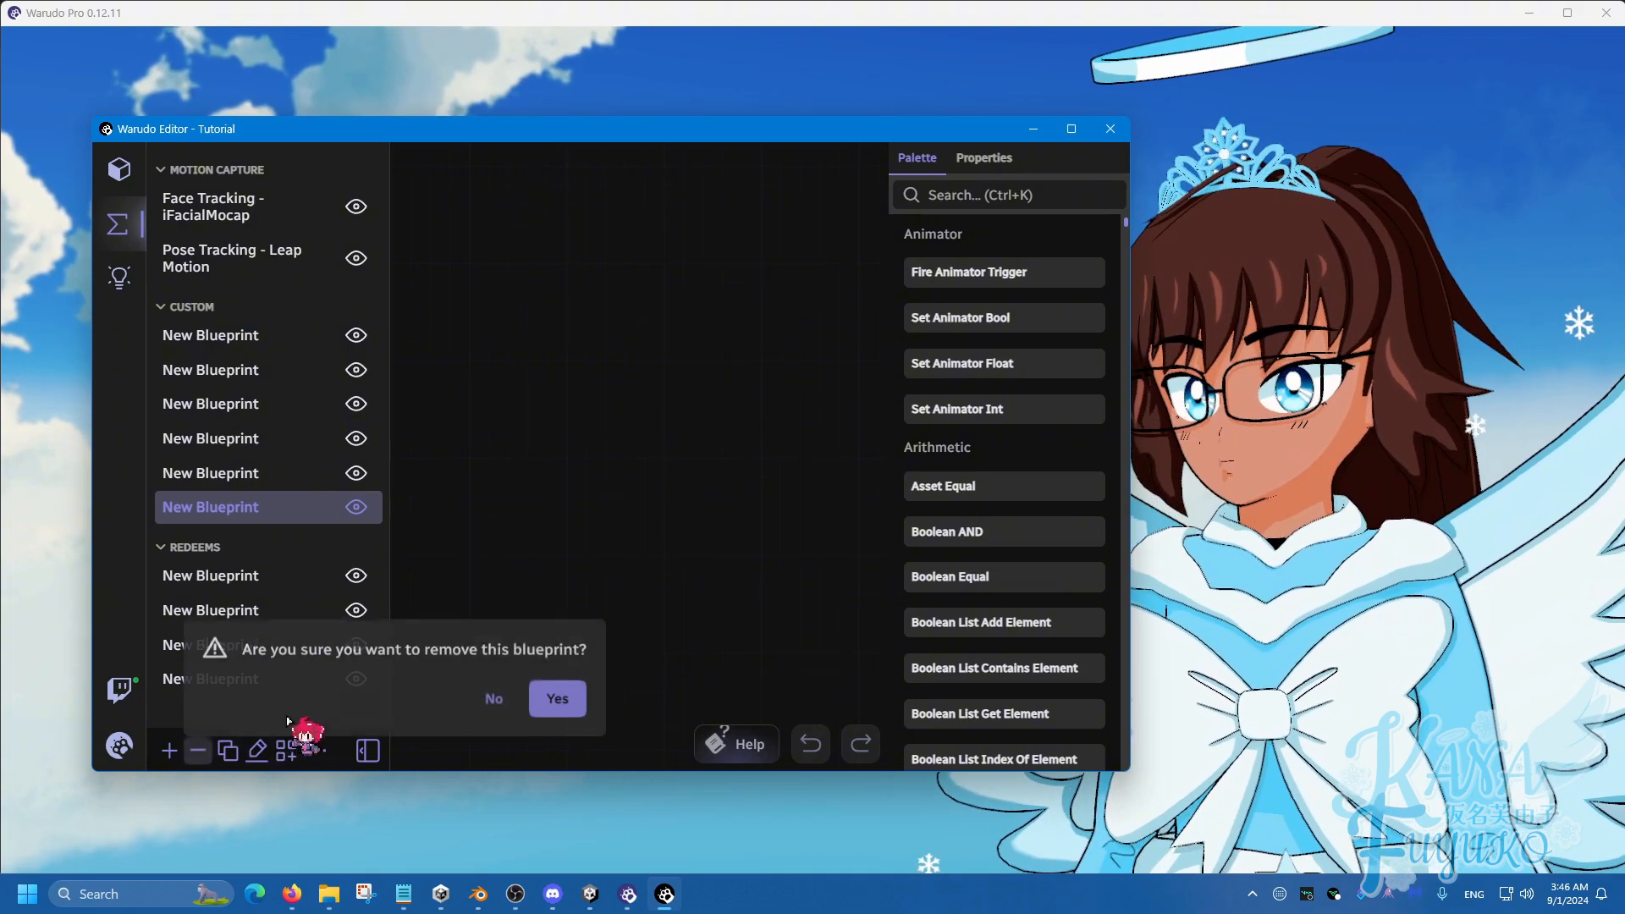
Confirm deleting the Custom blueprint, rename Custom to 'Live2D Controls', then delete that group.
click(556, 698)
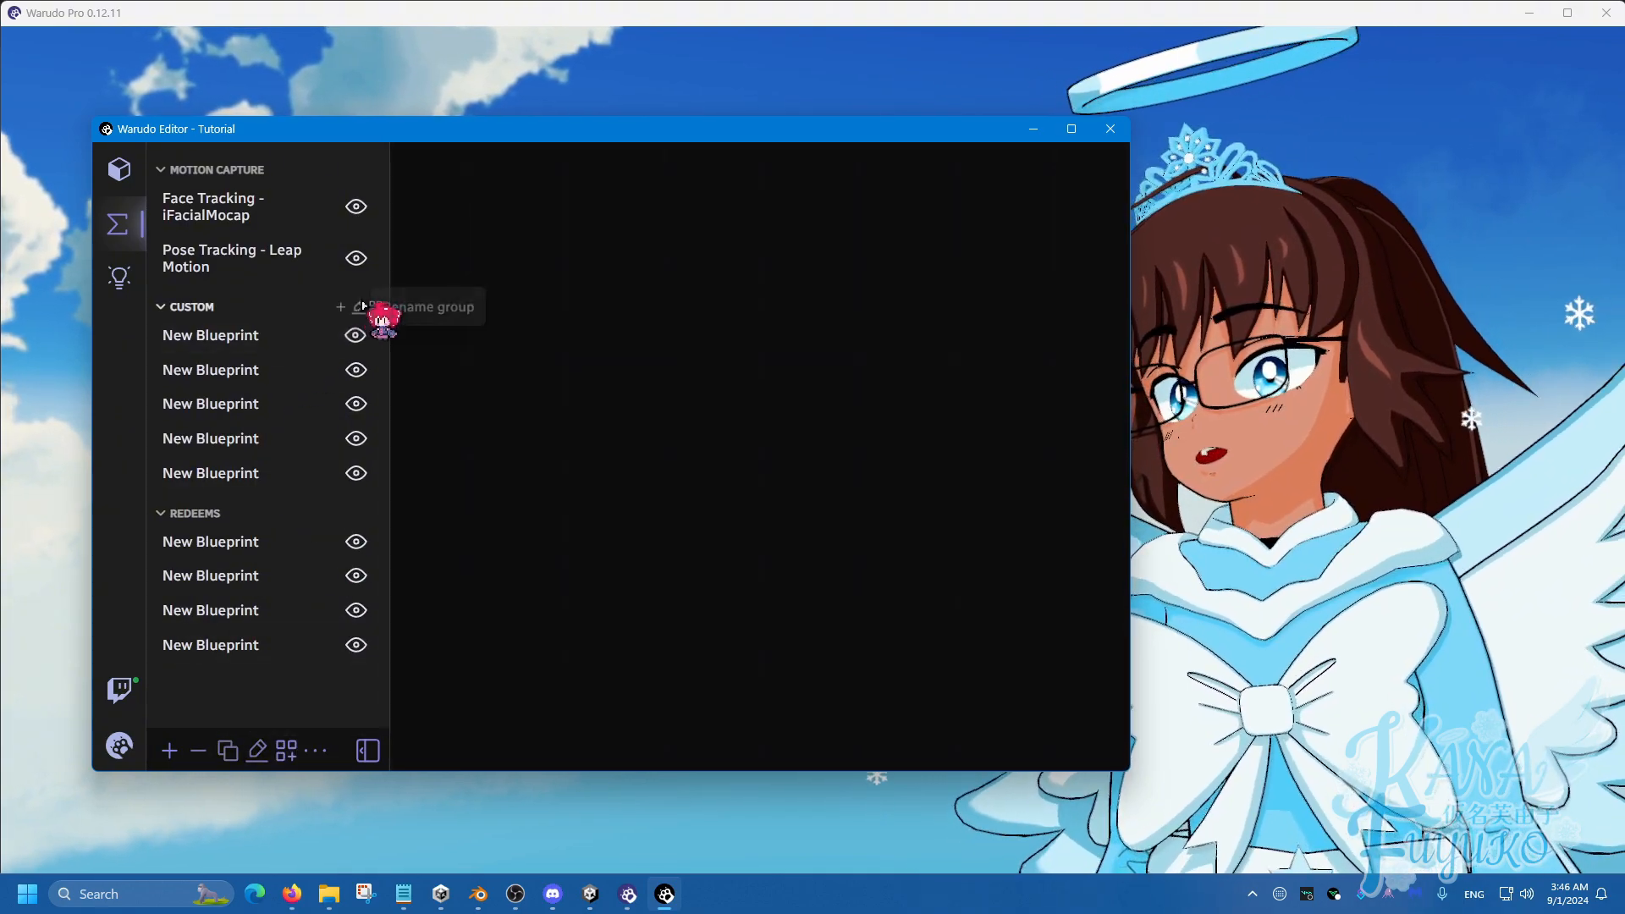
click(357, 310)
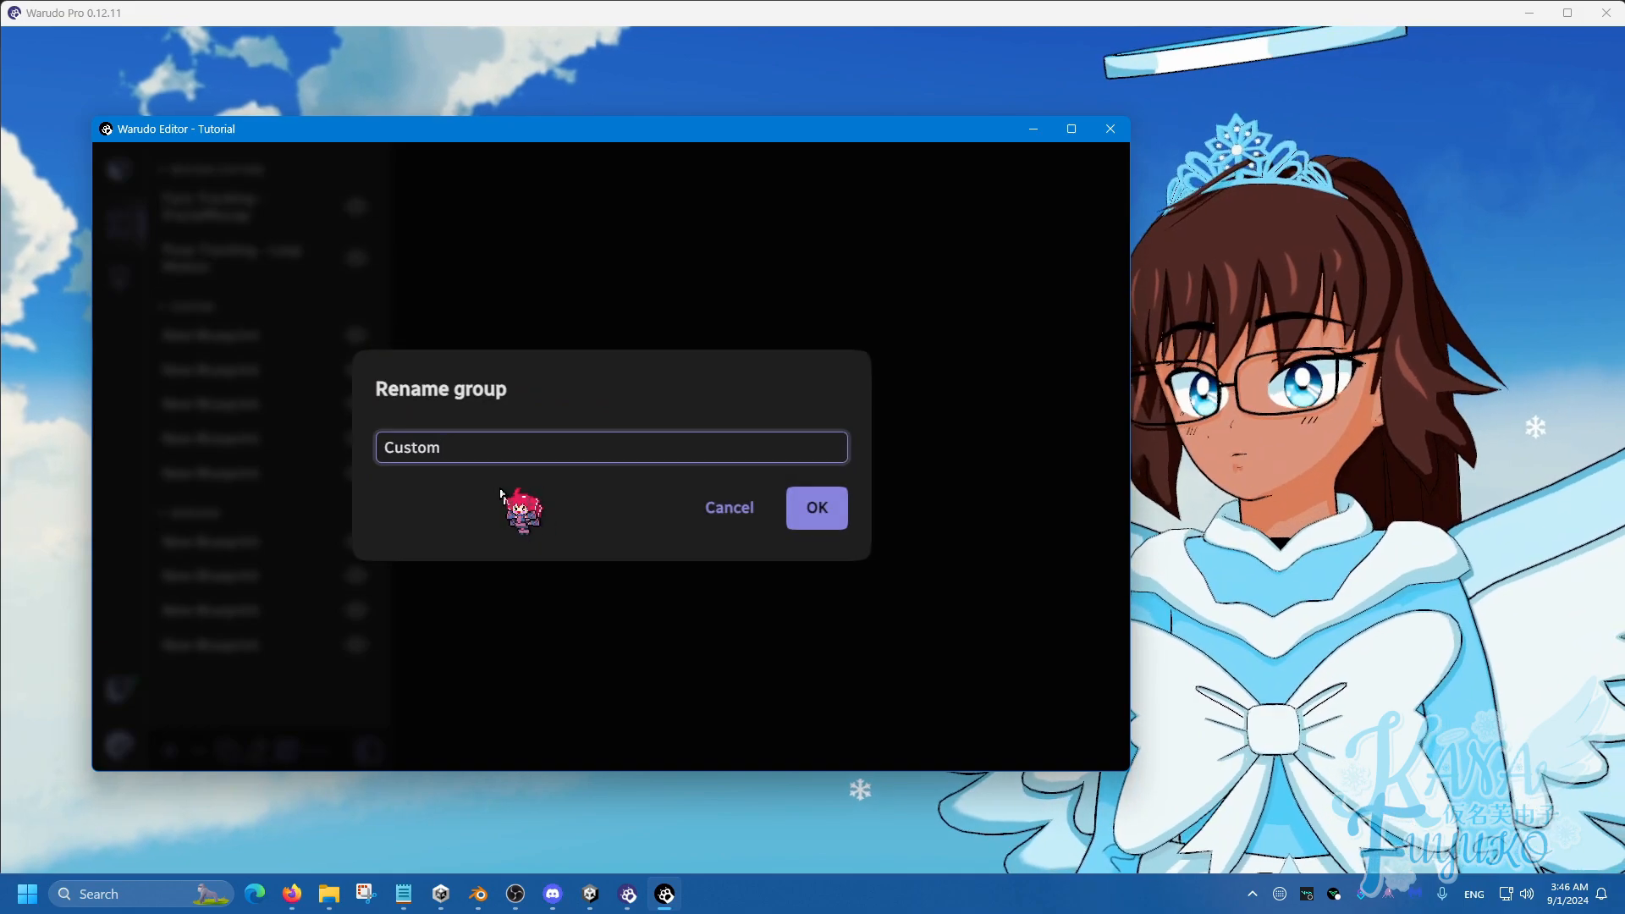
drag(459, 447, 396, 449)
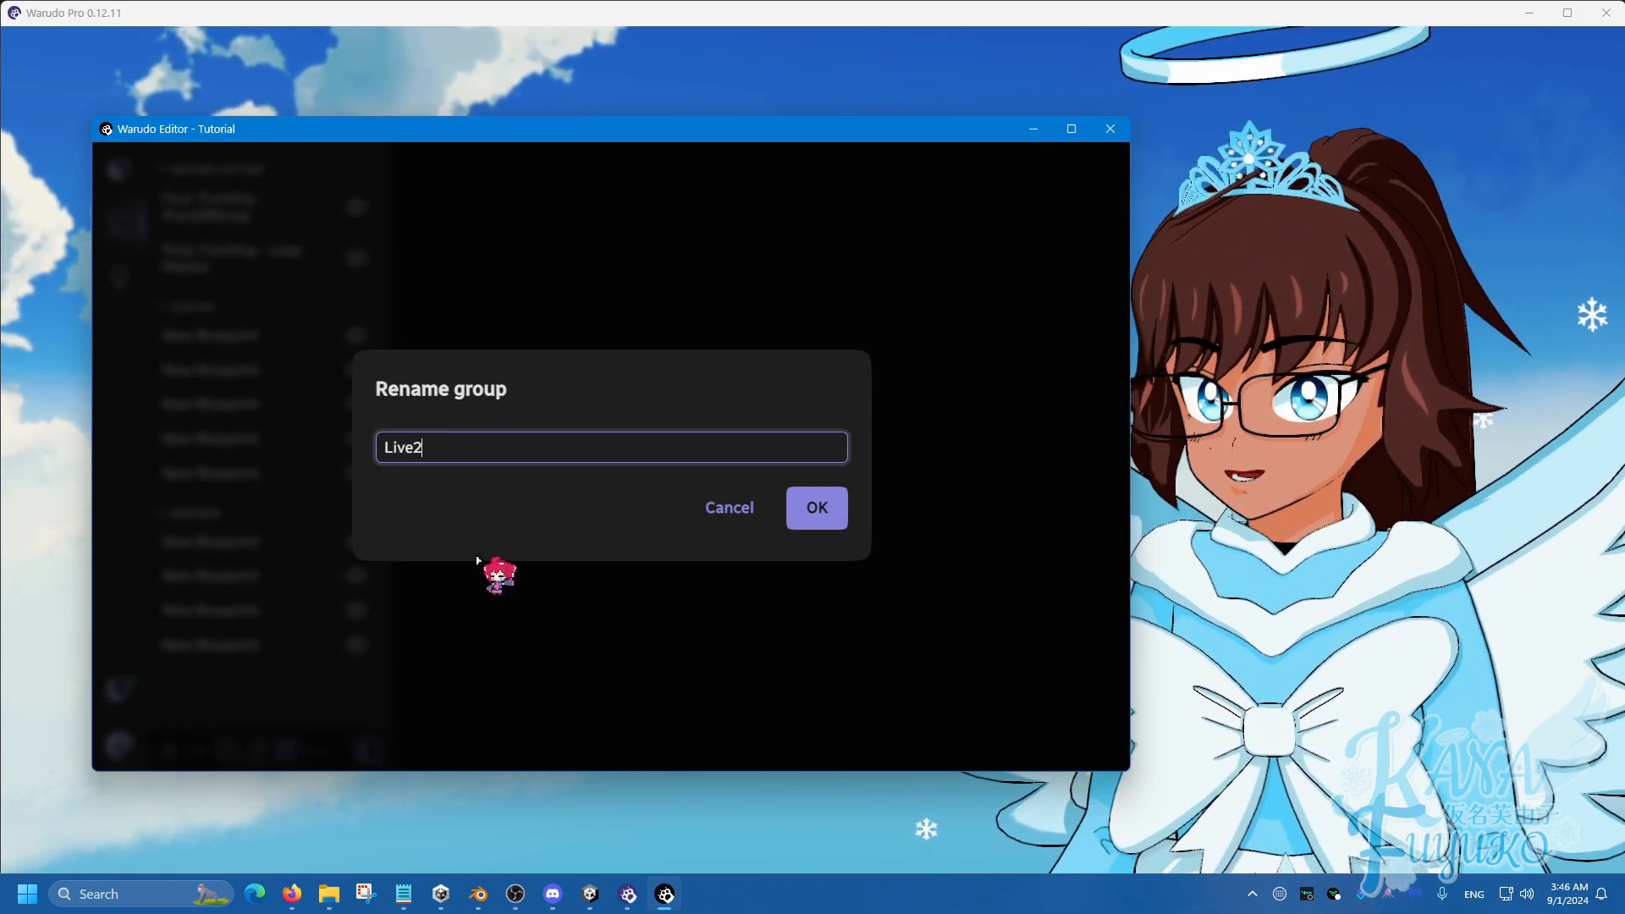
text(Live2D Controls)
key(Return)
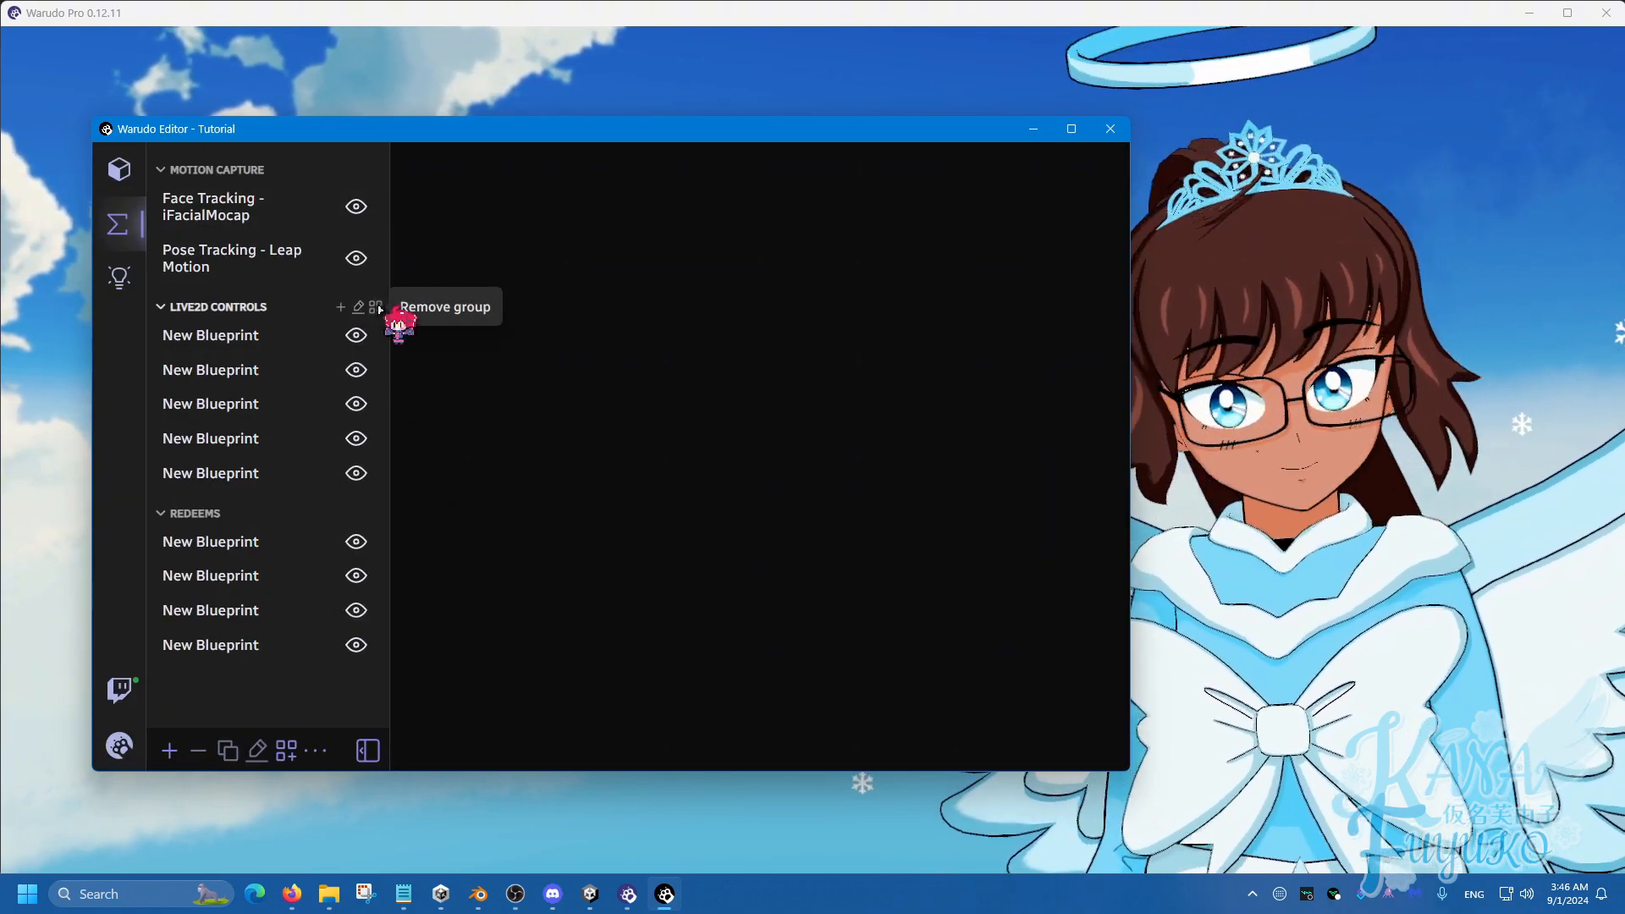
click(376, 307)
click(820, 507)
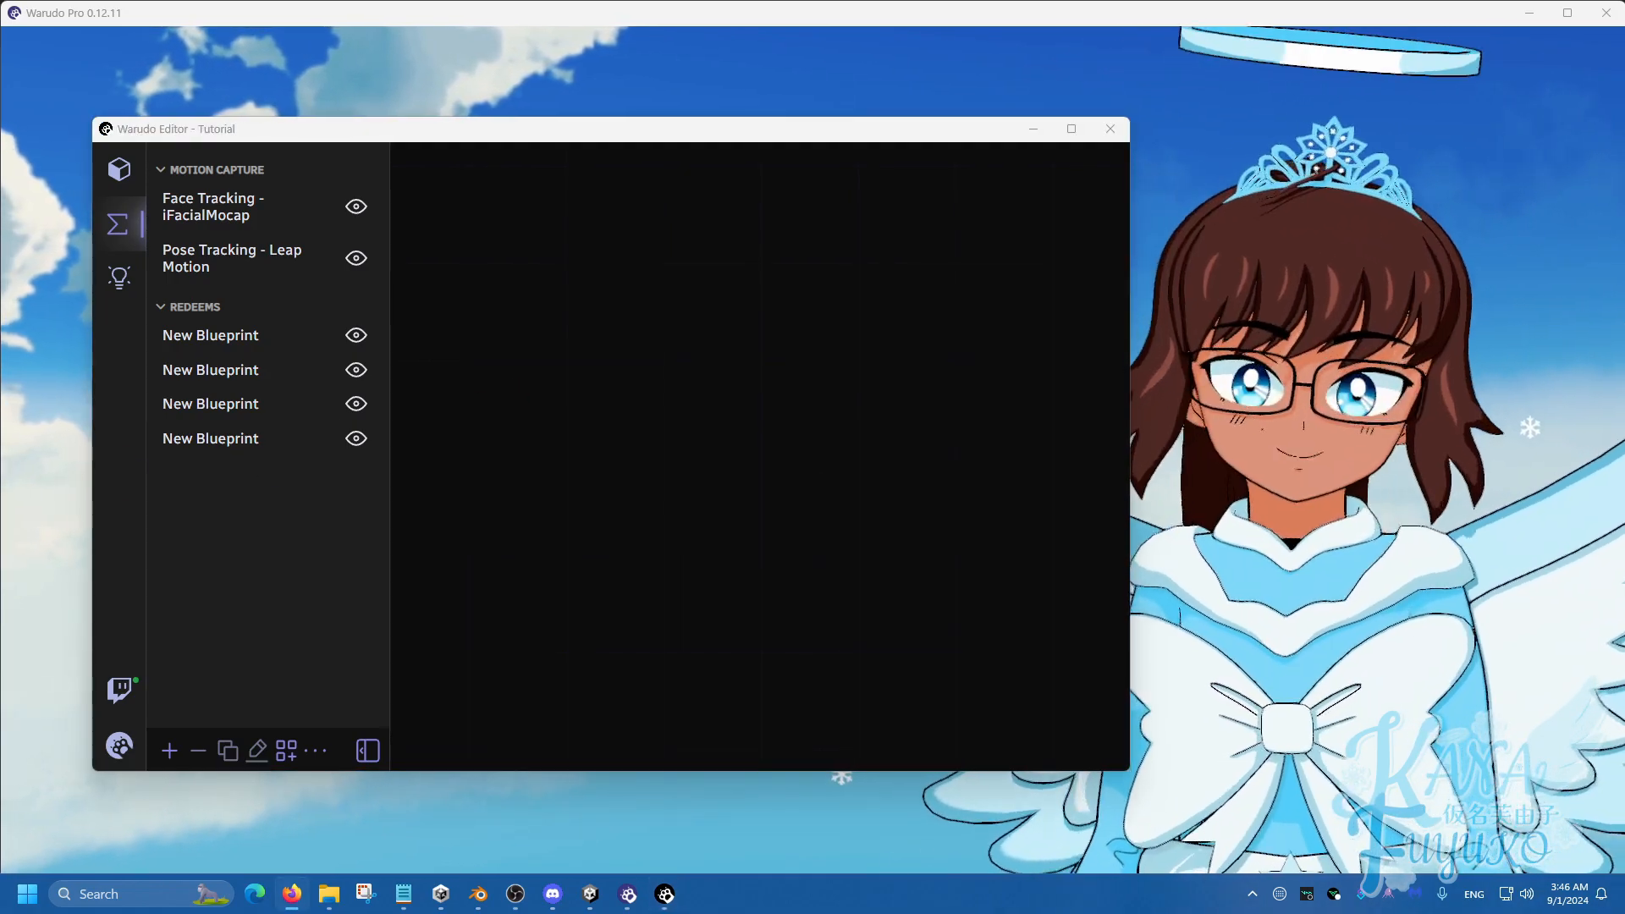
Back in the asset list, rename the Props group with a ❄ snowflake emoji on each side.
click(120, 168)
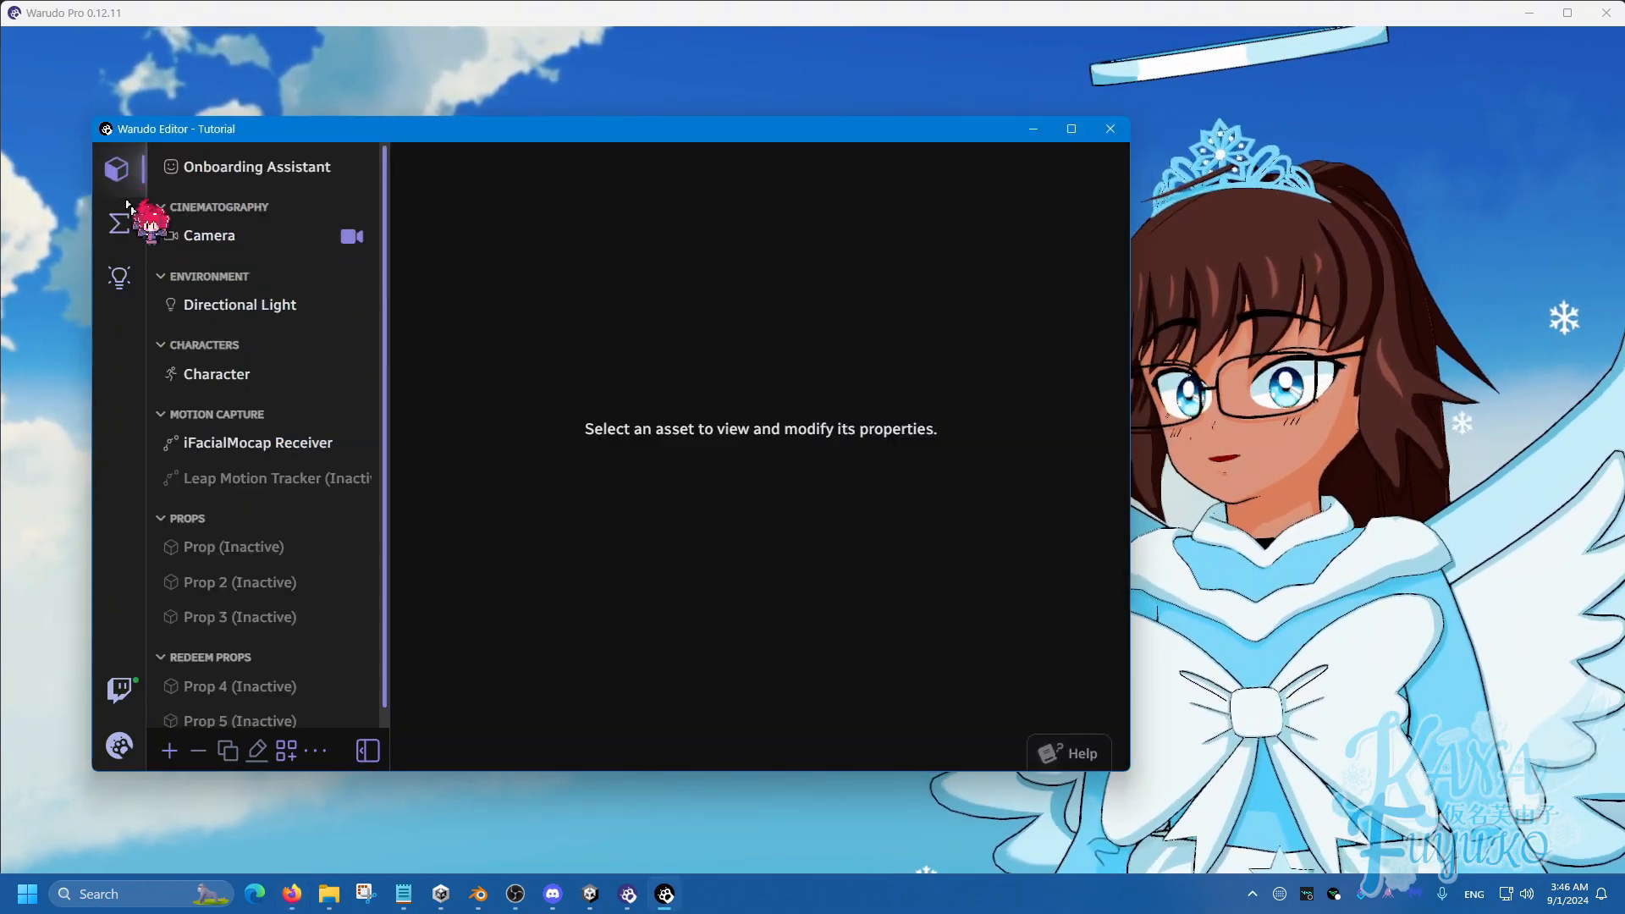
scroll(265, 501, down, 1)
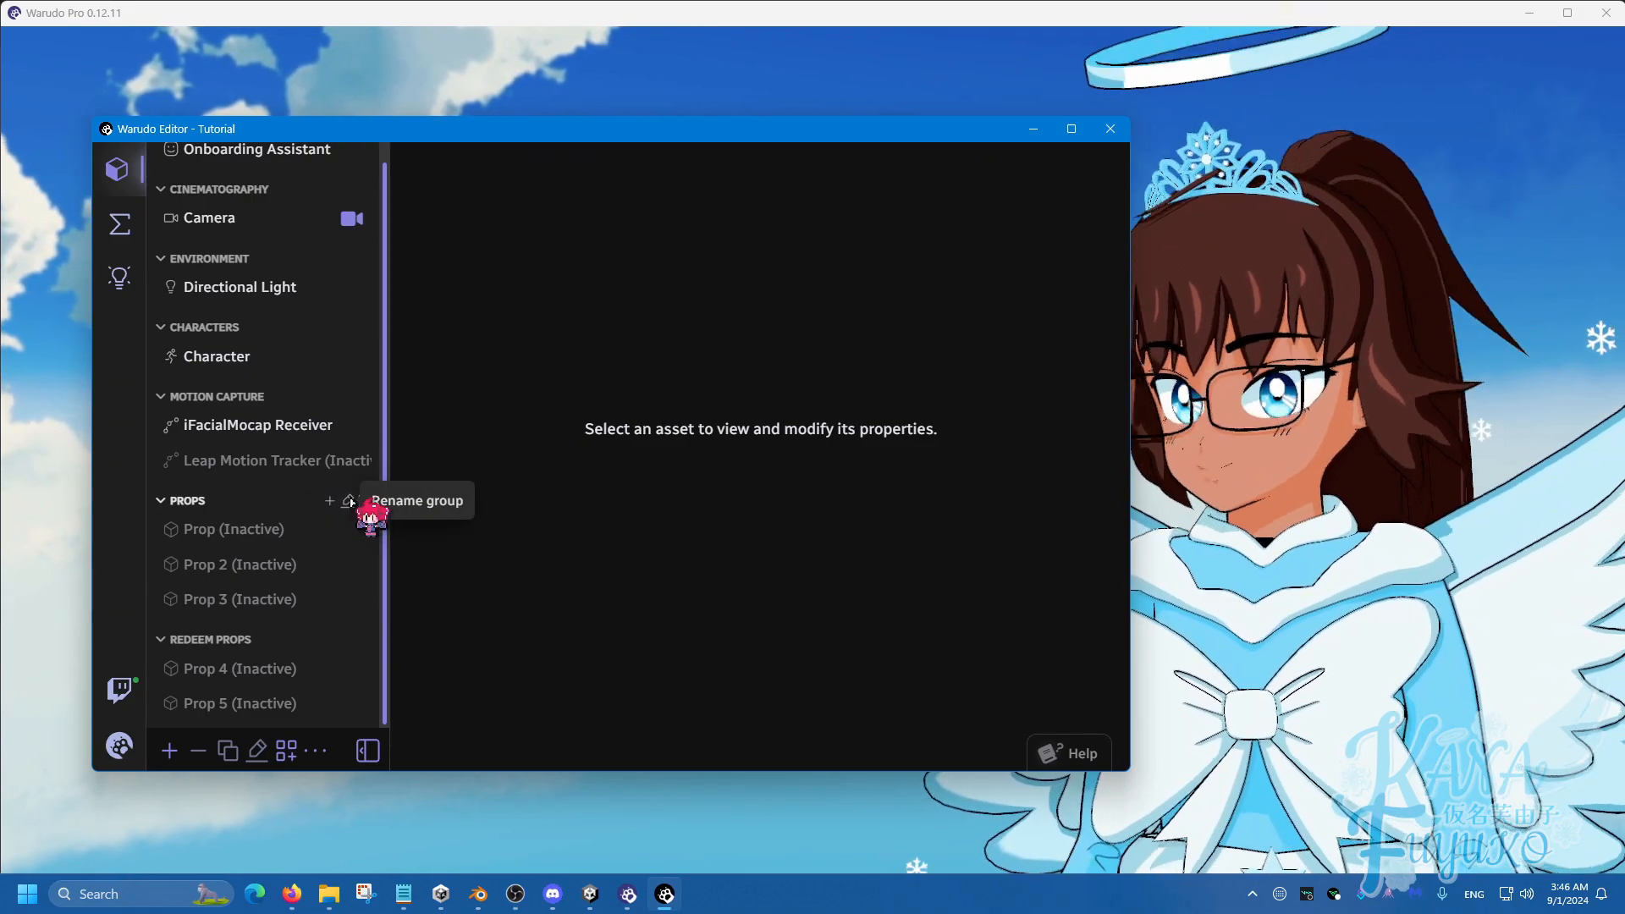
click(348, 502)
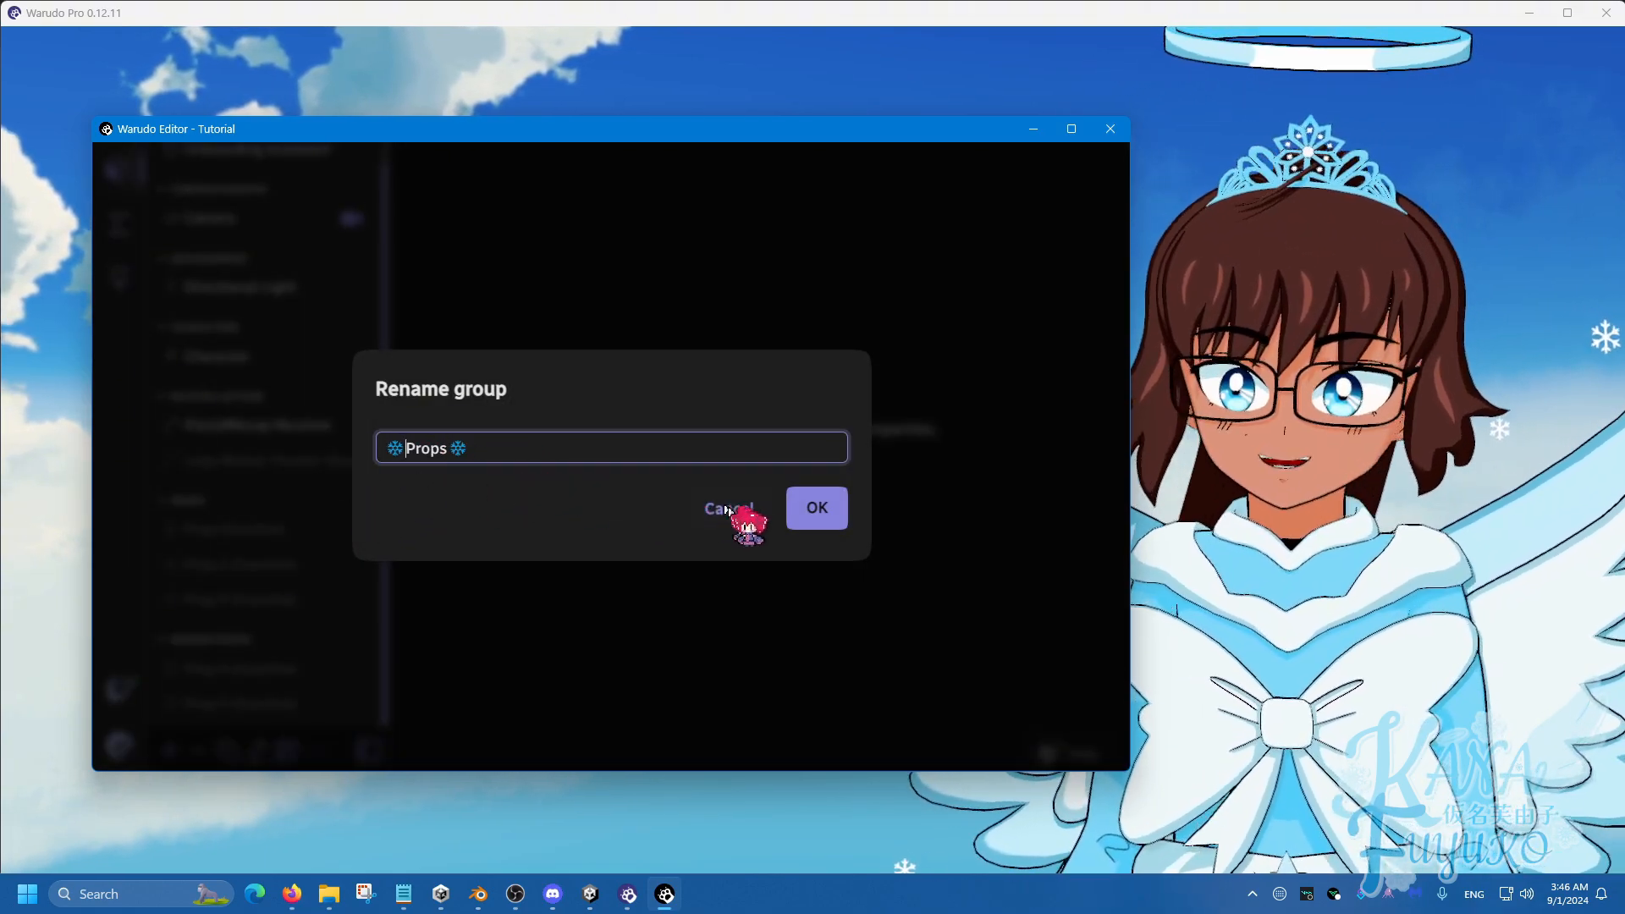
click(818, 512)
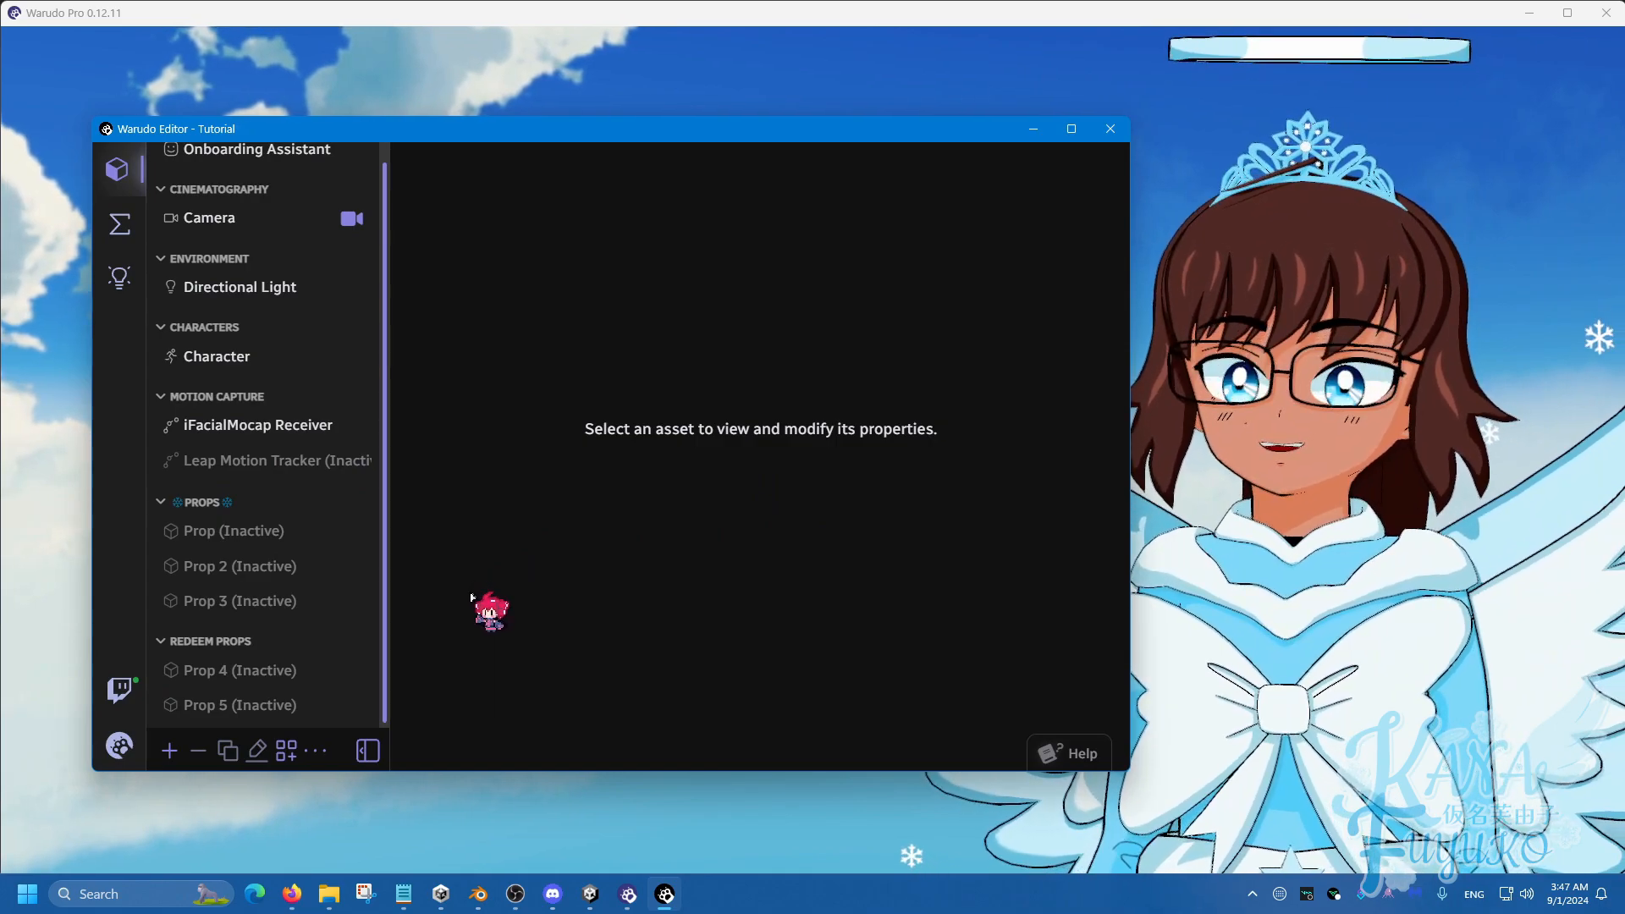
Rename Prop 3 with a pasted ❄ snowflake emoji before and after its name.
click(276, 603)
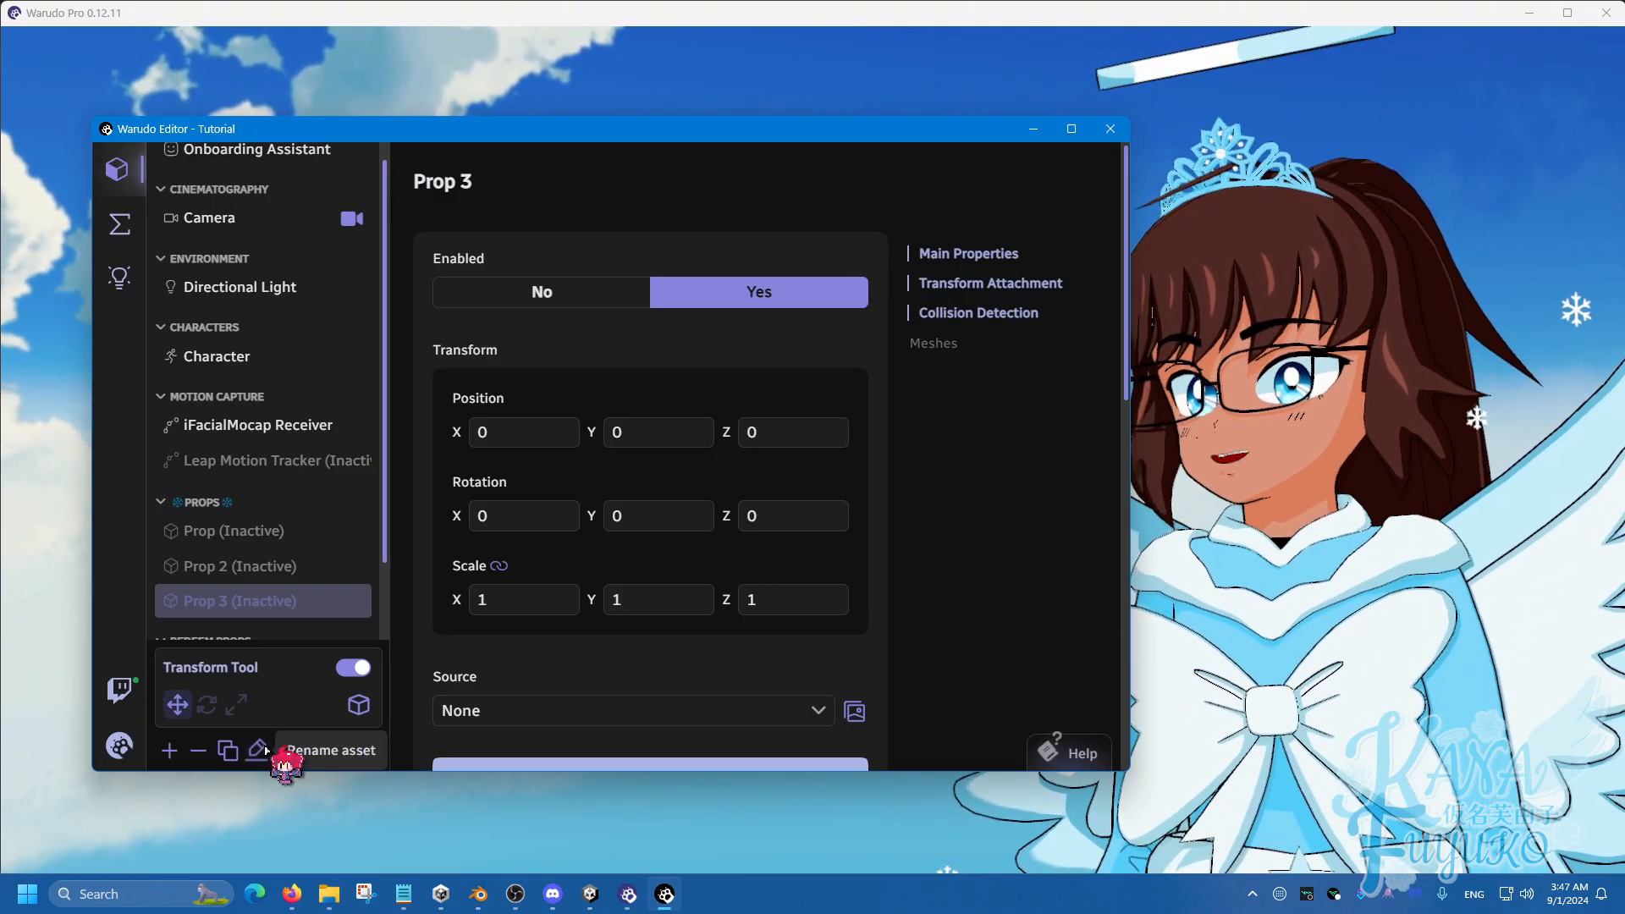
click(256, 750)
text(❄️)
click(383, 447)
text(❄️)
click(810, 515)
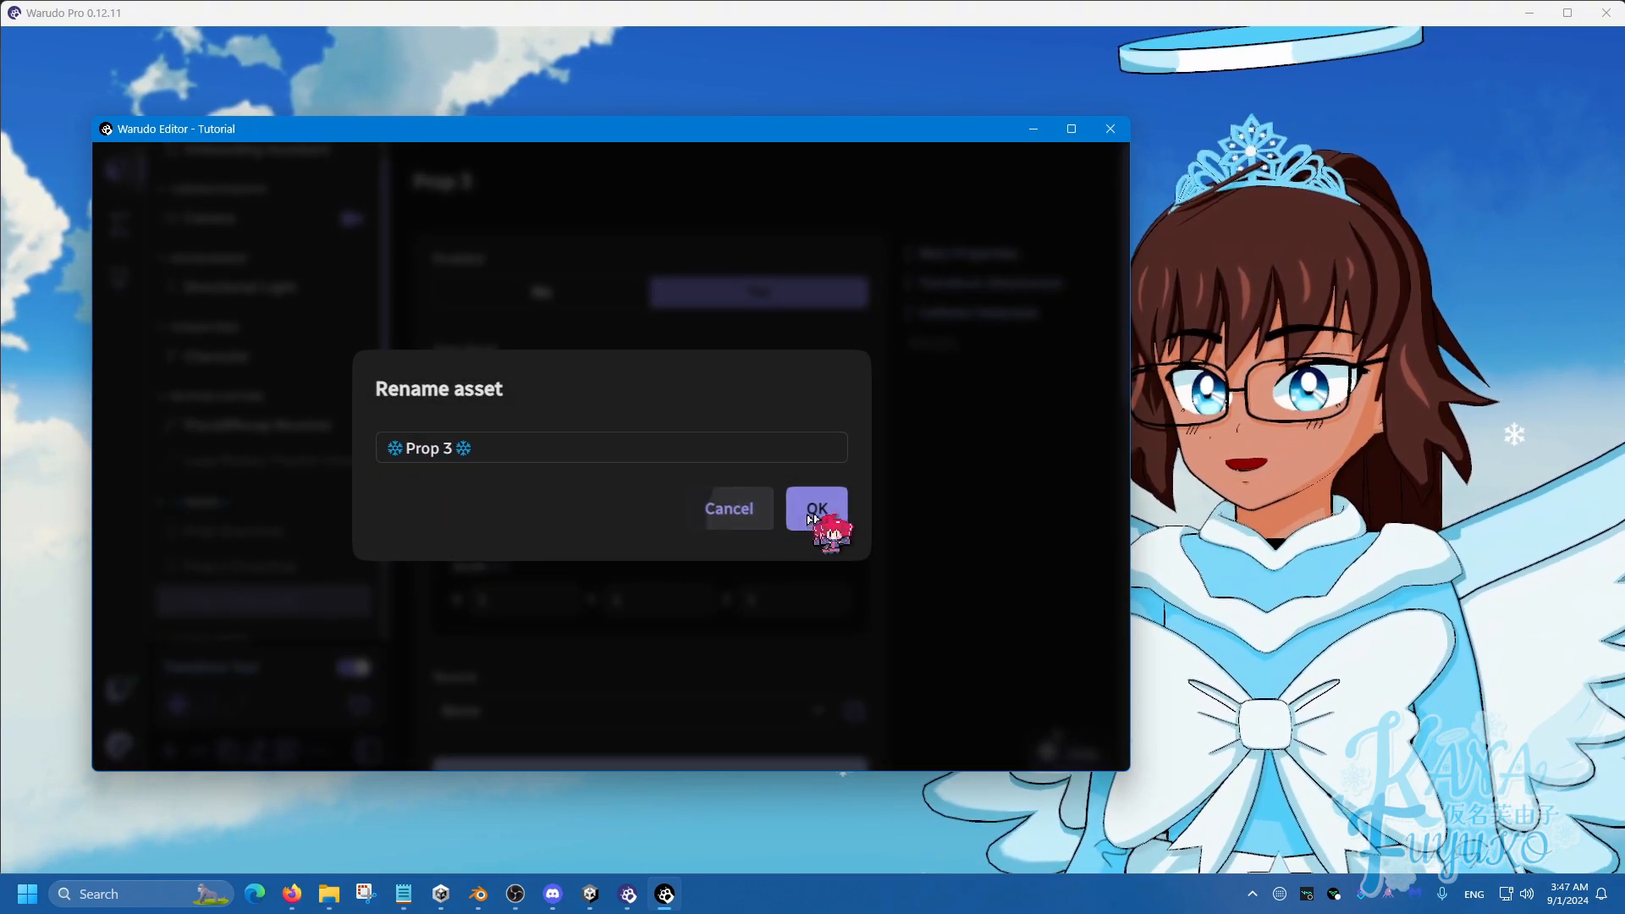
scroll(303, 604, down, 2)
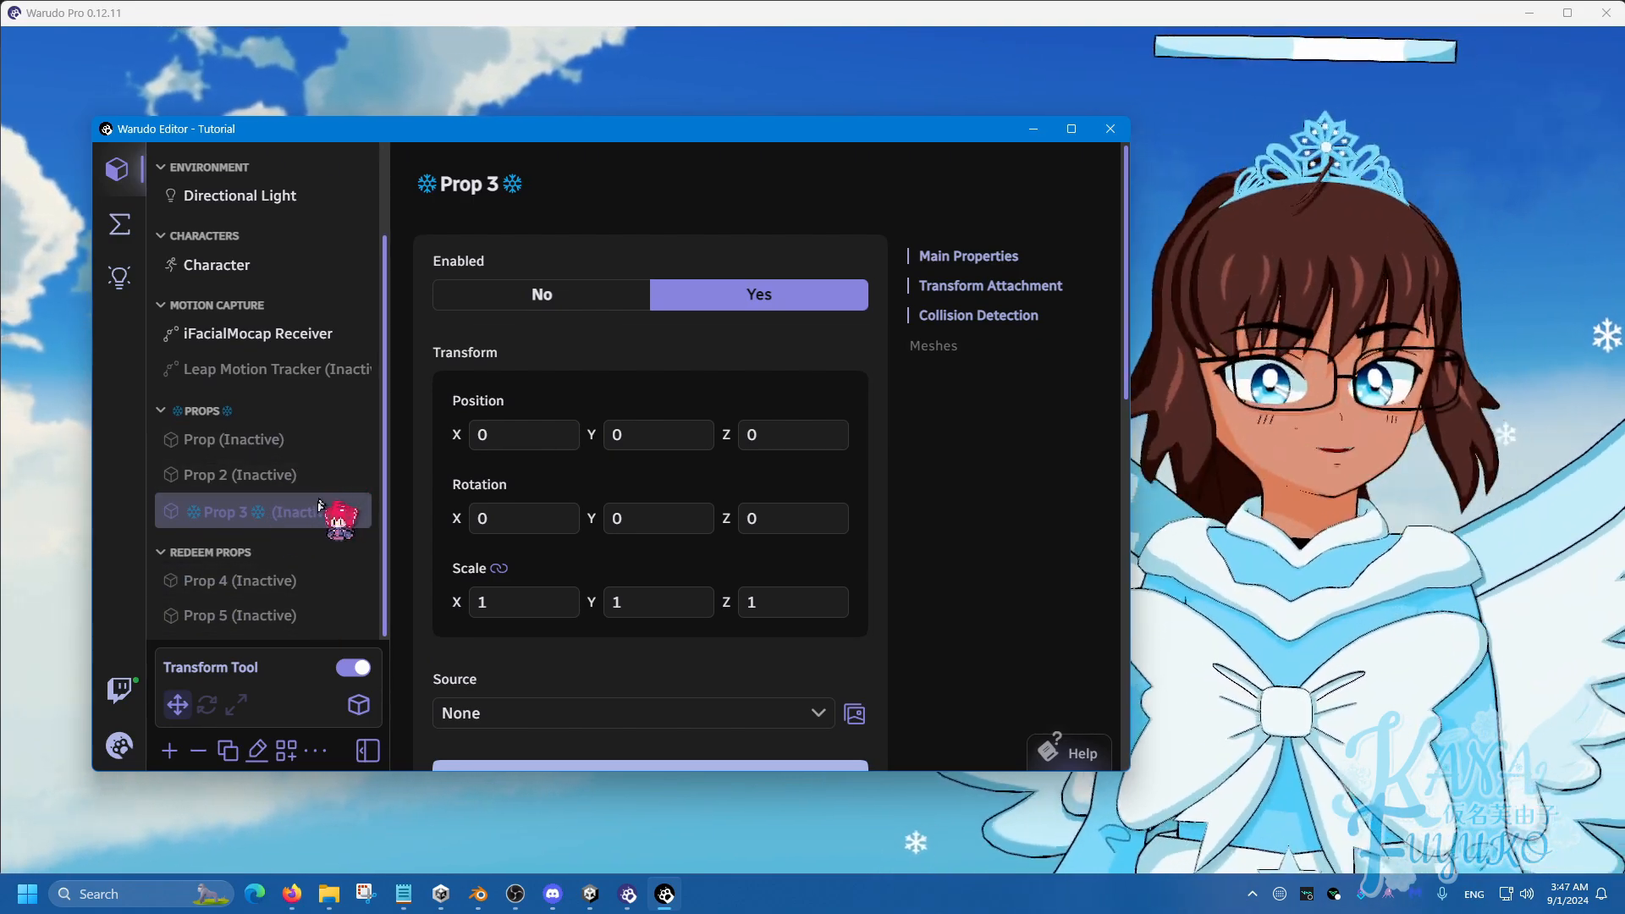
drag(491, 138, 427, 131)
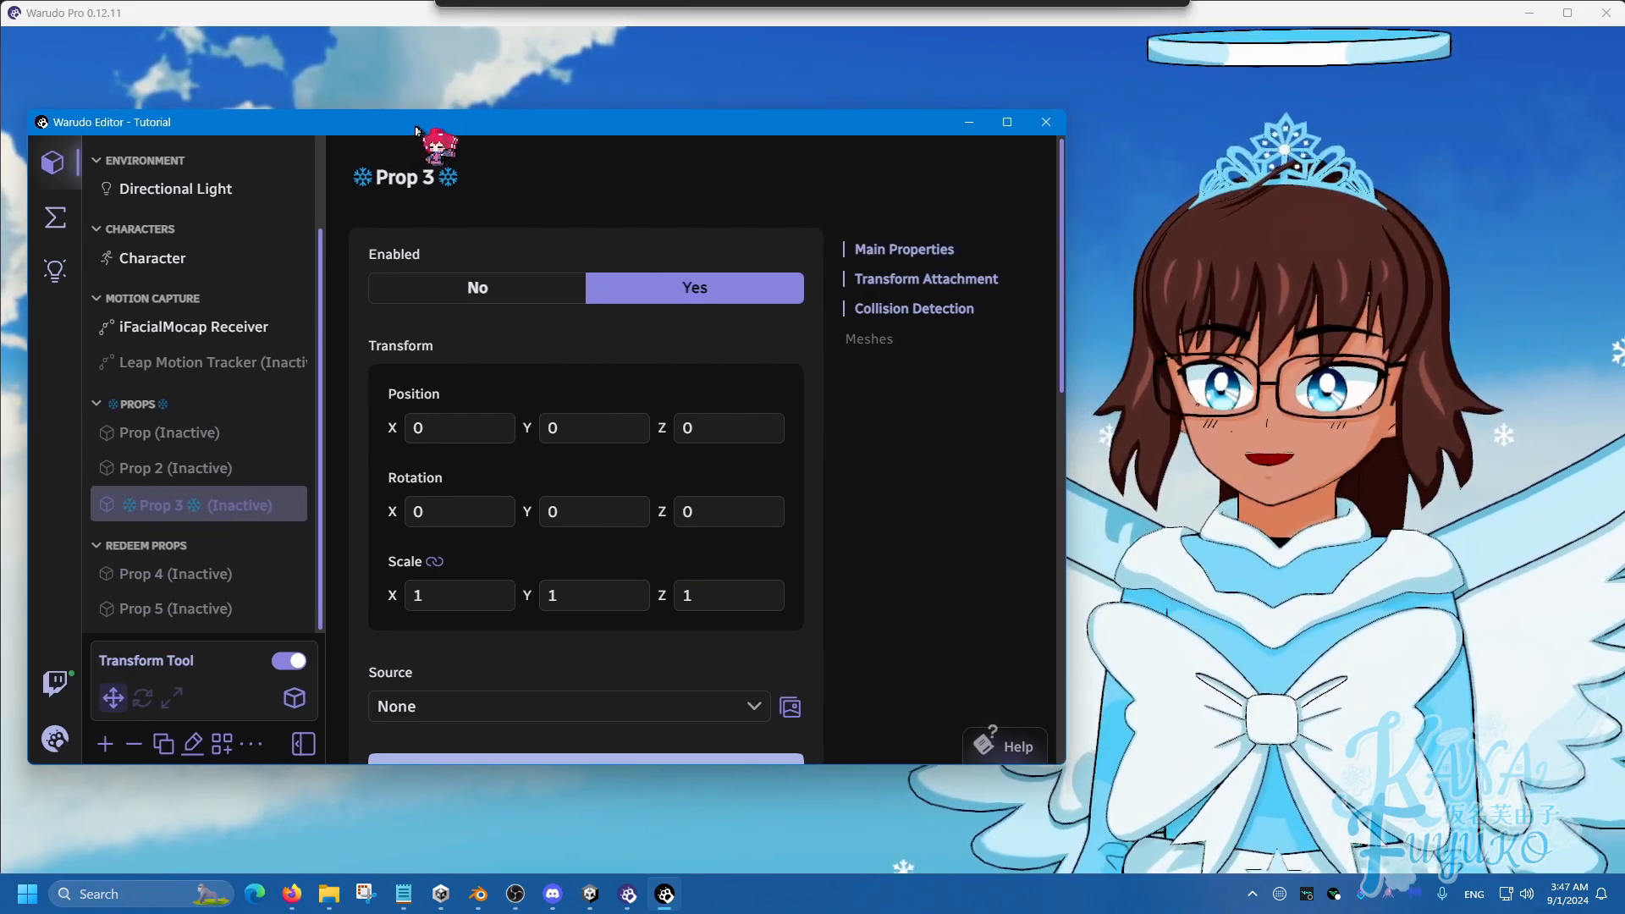
scroll(216, 541, up, 2)
scroll(219, 440, down, 2)
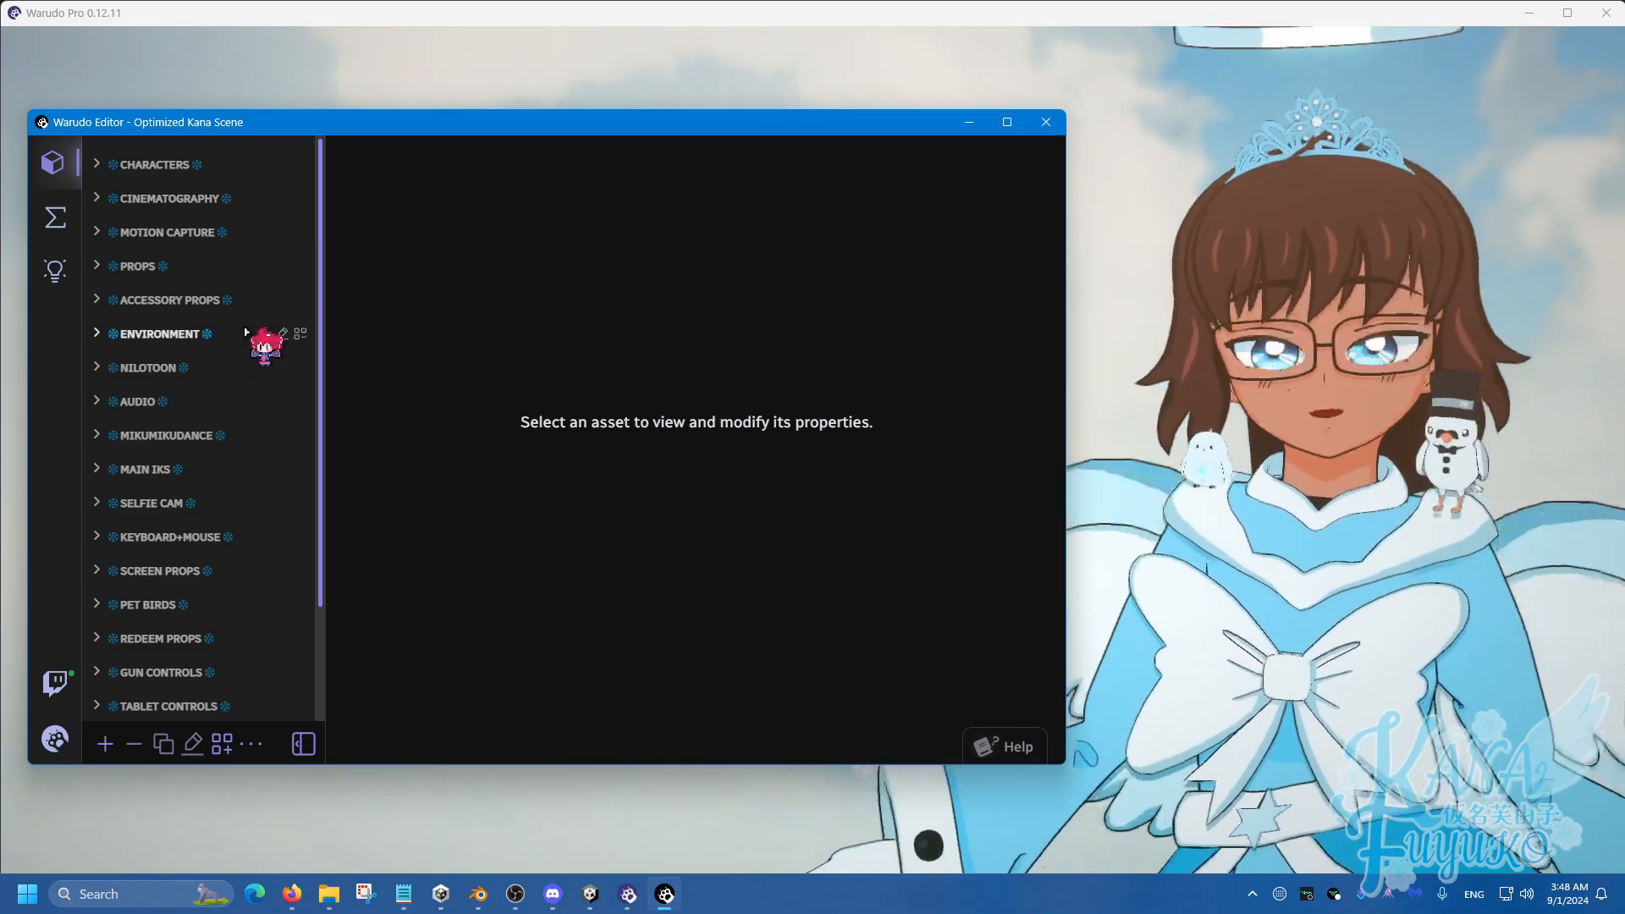
drag(569, 130, 616, 124)
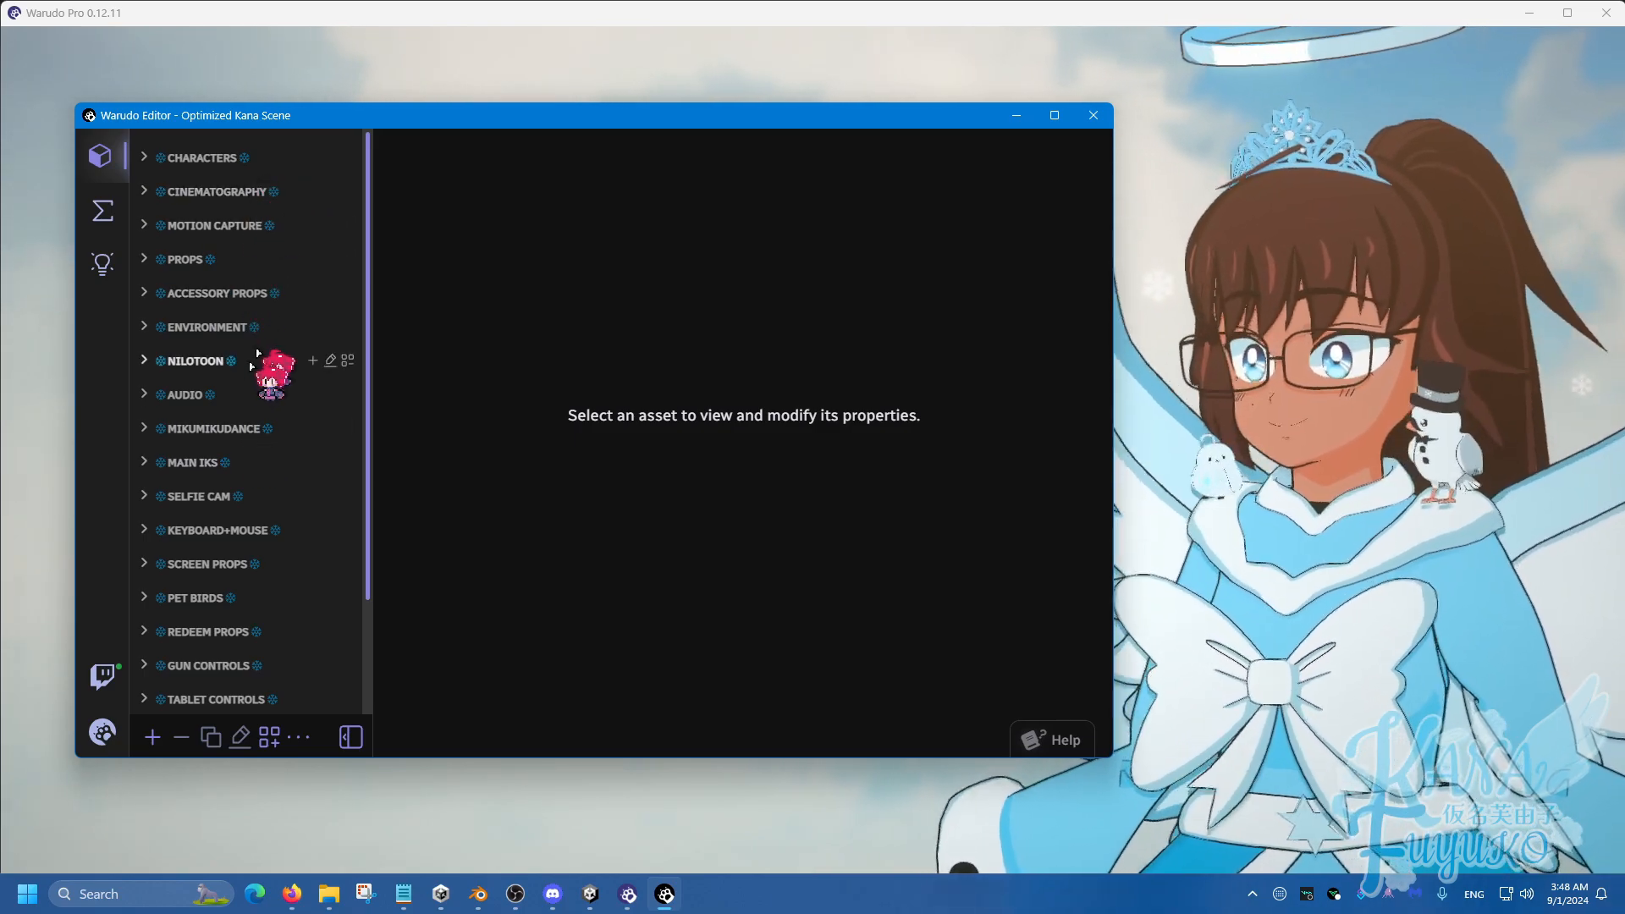
scroll(254, 593, down, 2)
scroll(220, 474, up, 2)
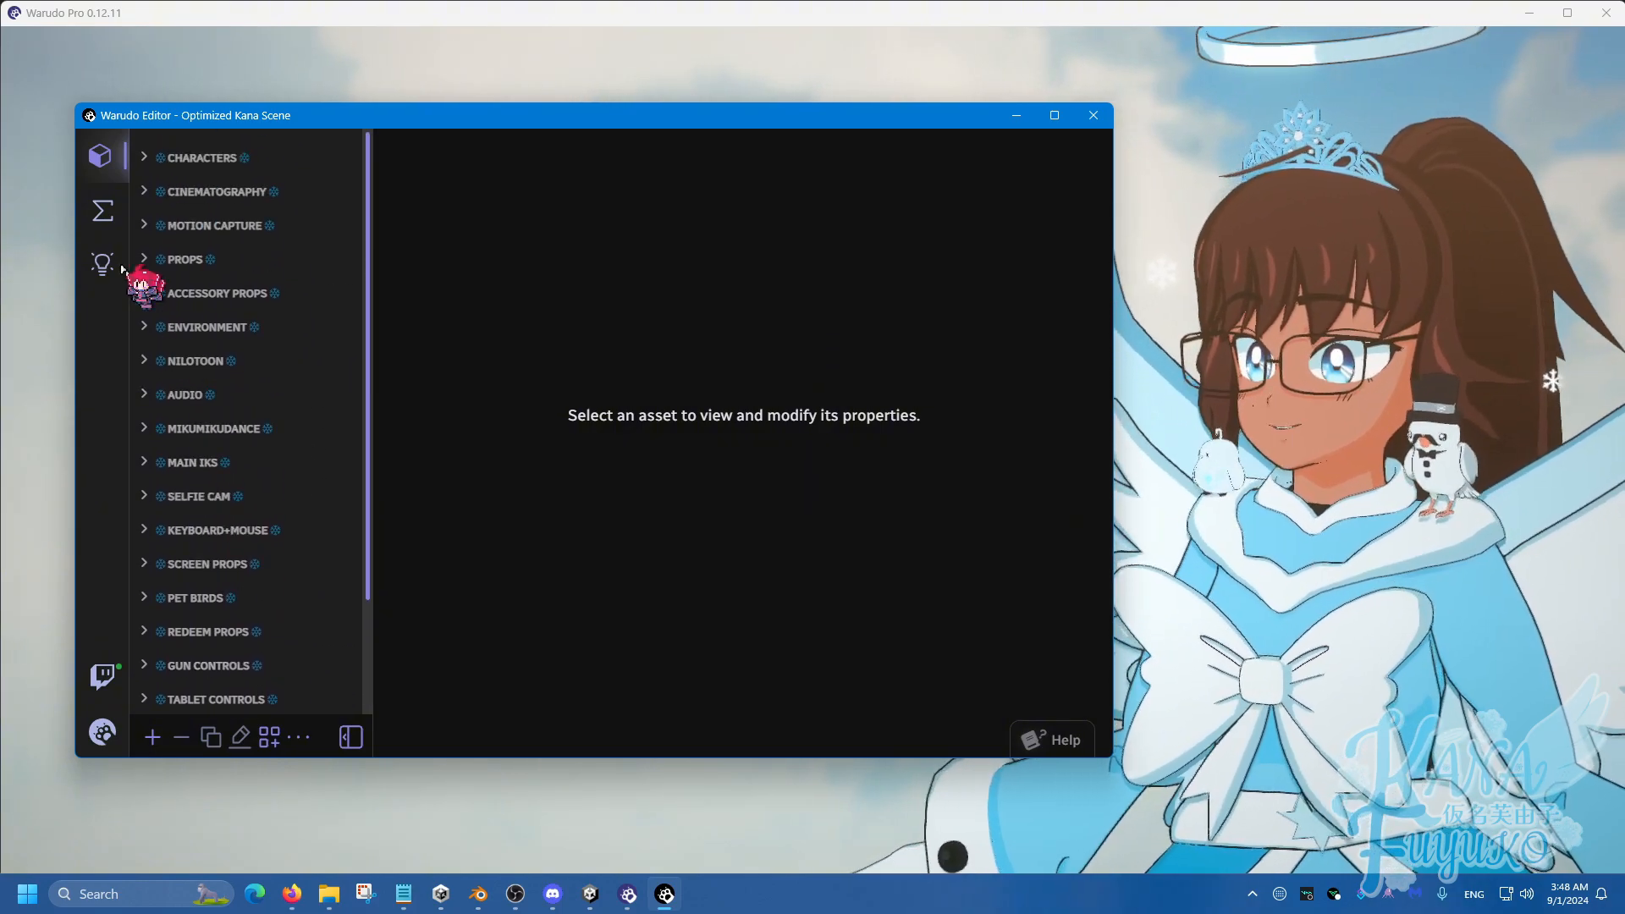
click(103, 211)
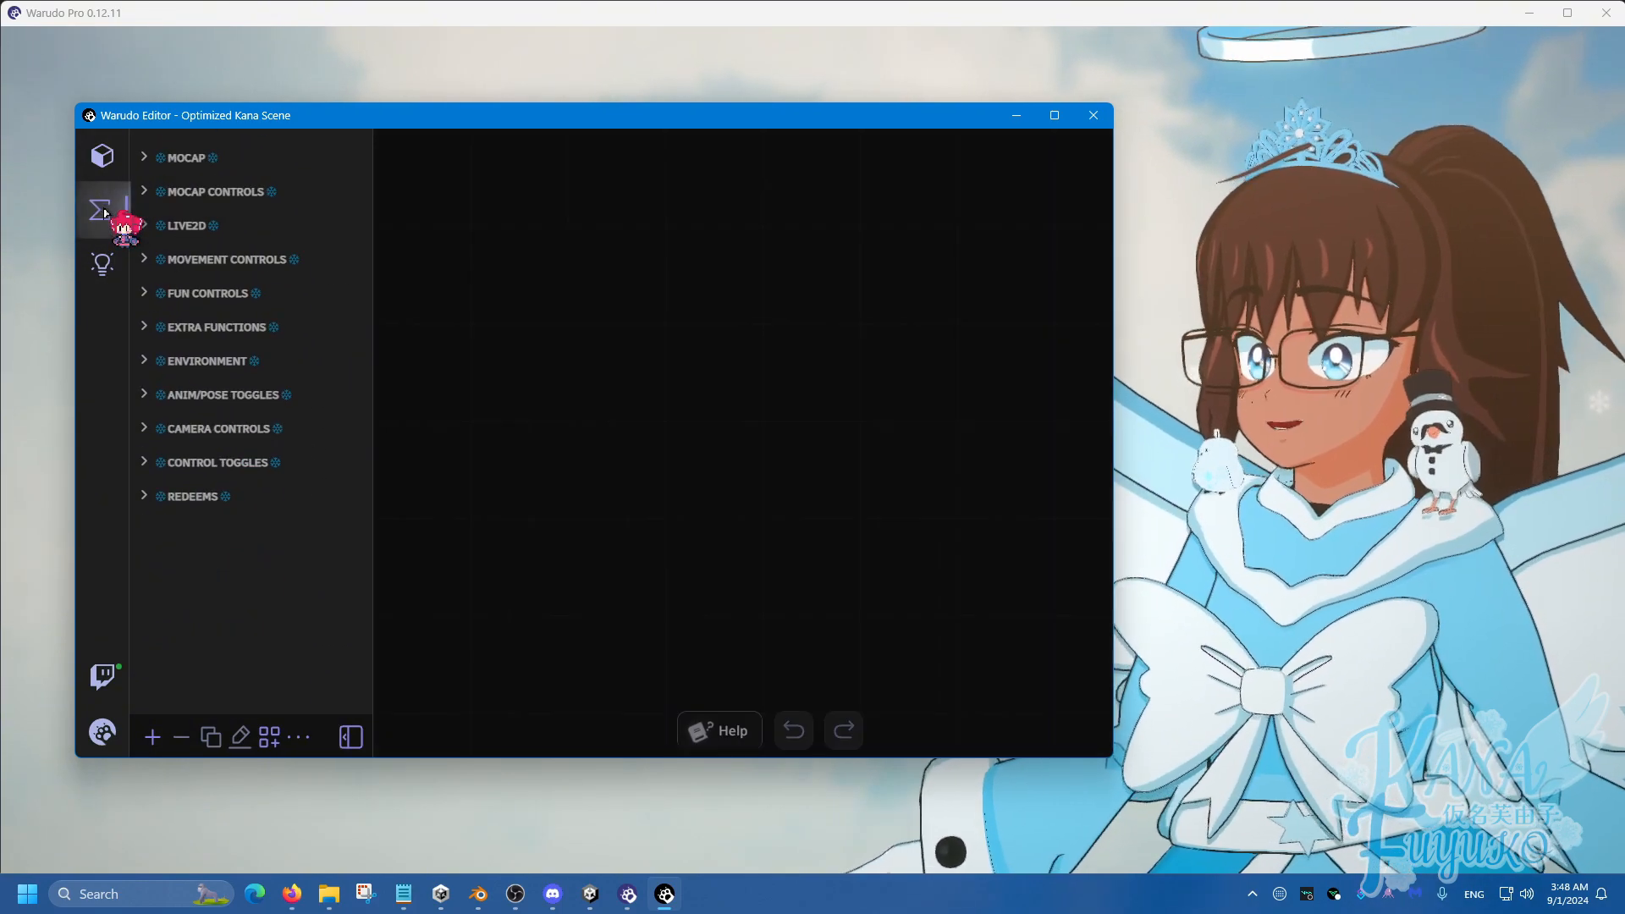
click(103, 157)
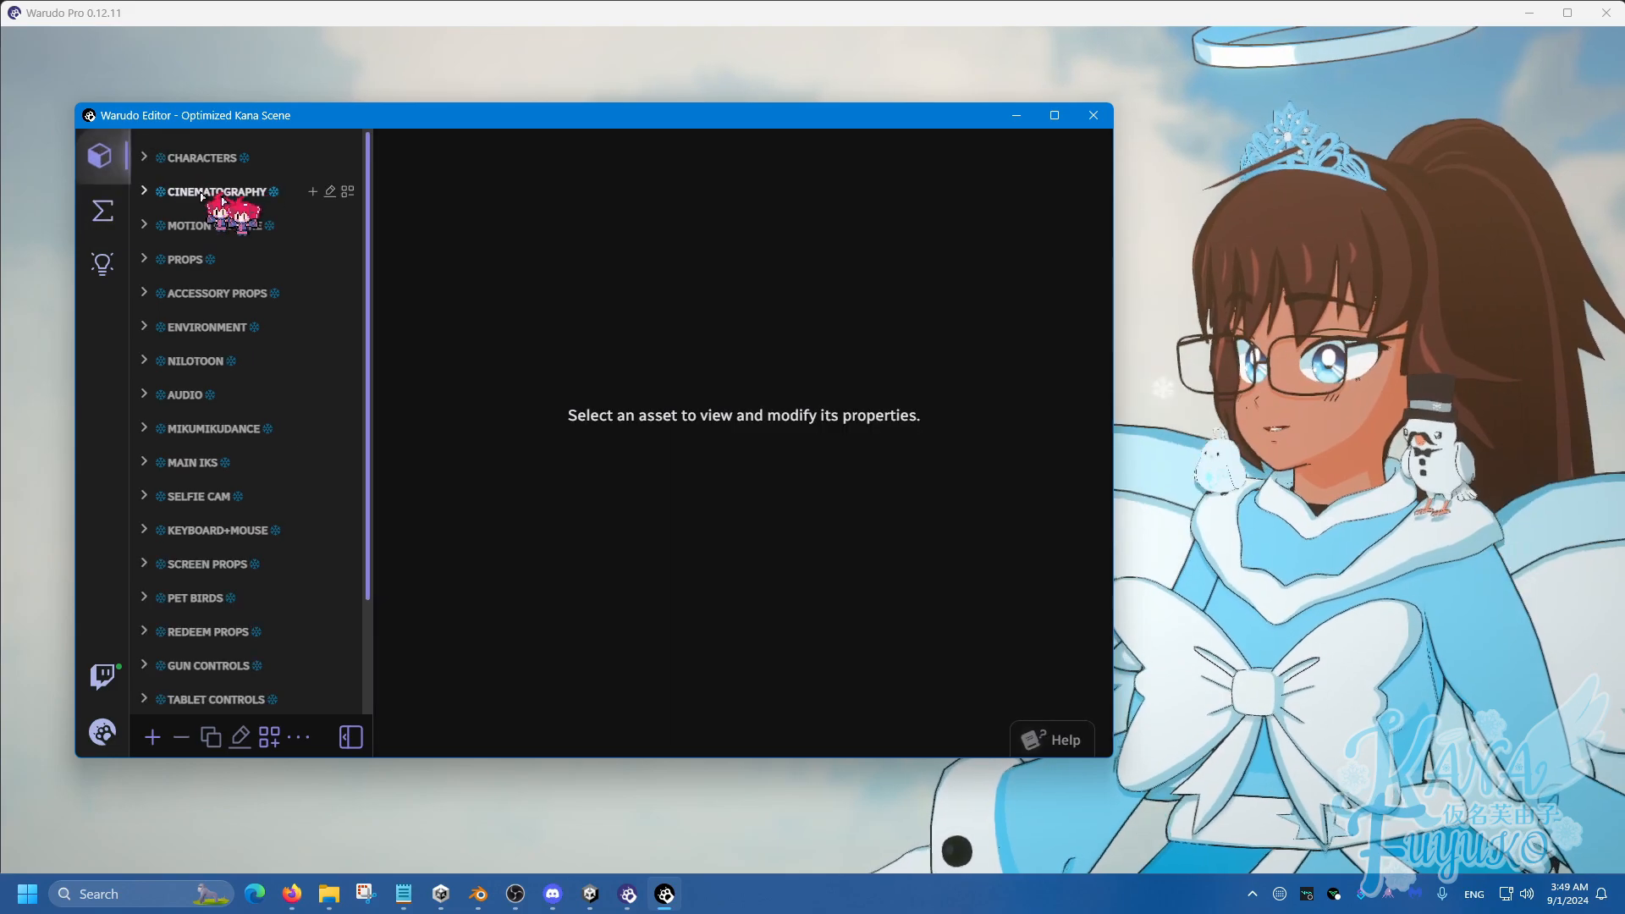
click(217, 193)
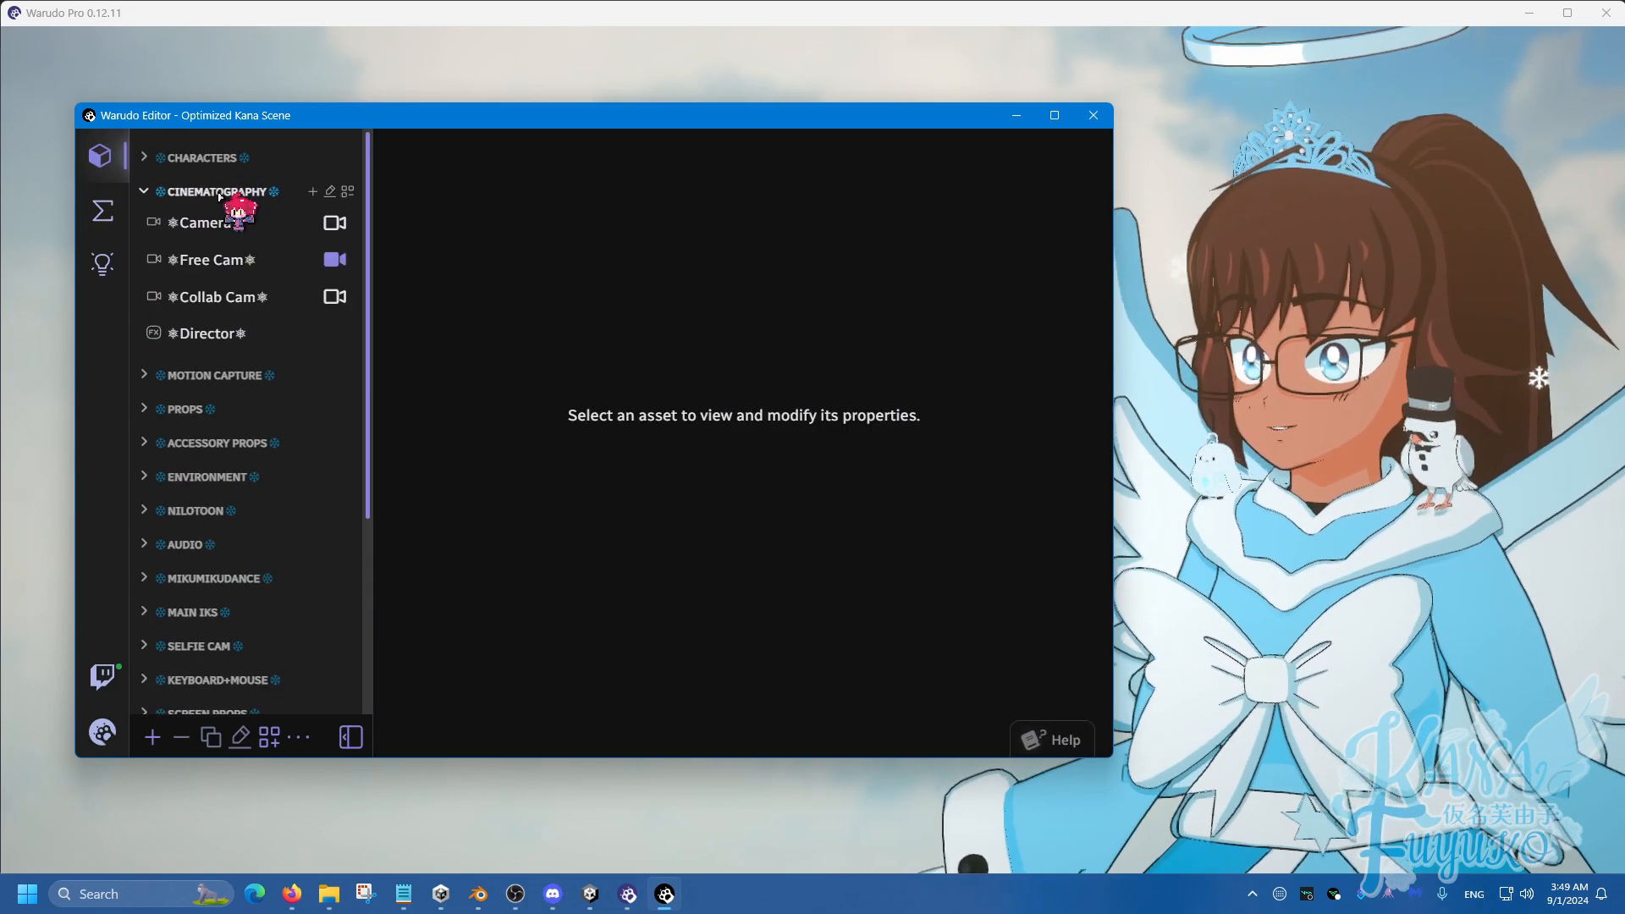
click(218, 193)
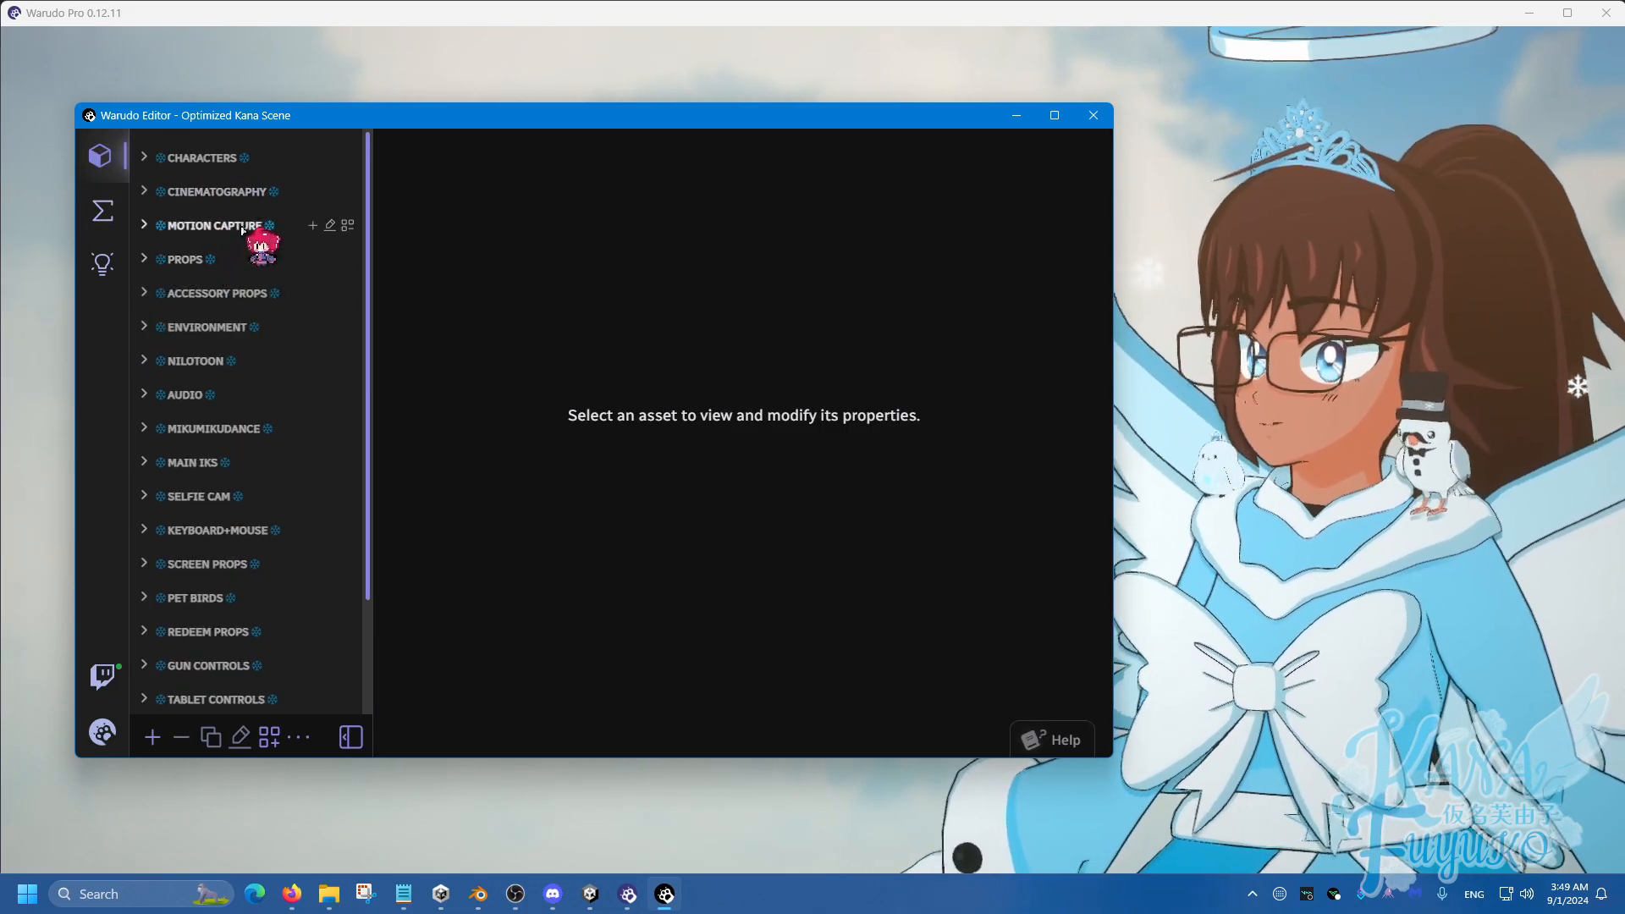
scroll(237, 288, down, 3)
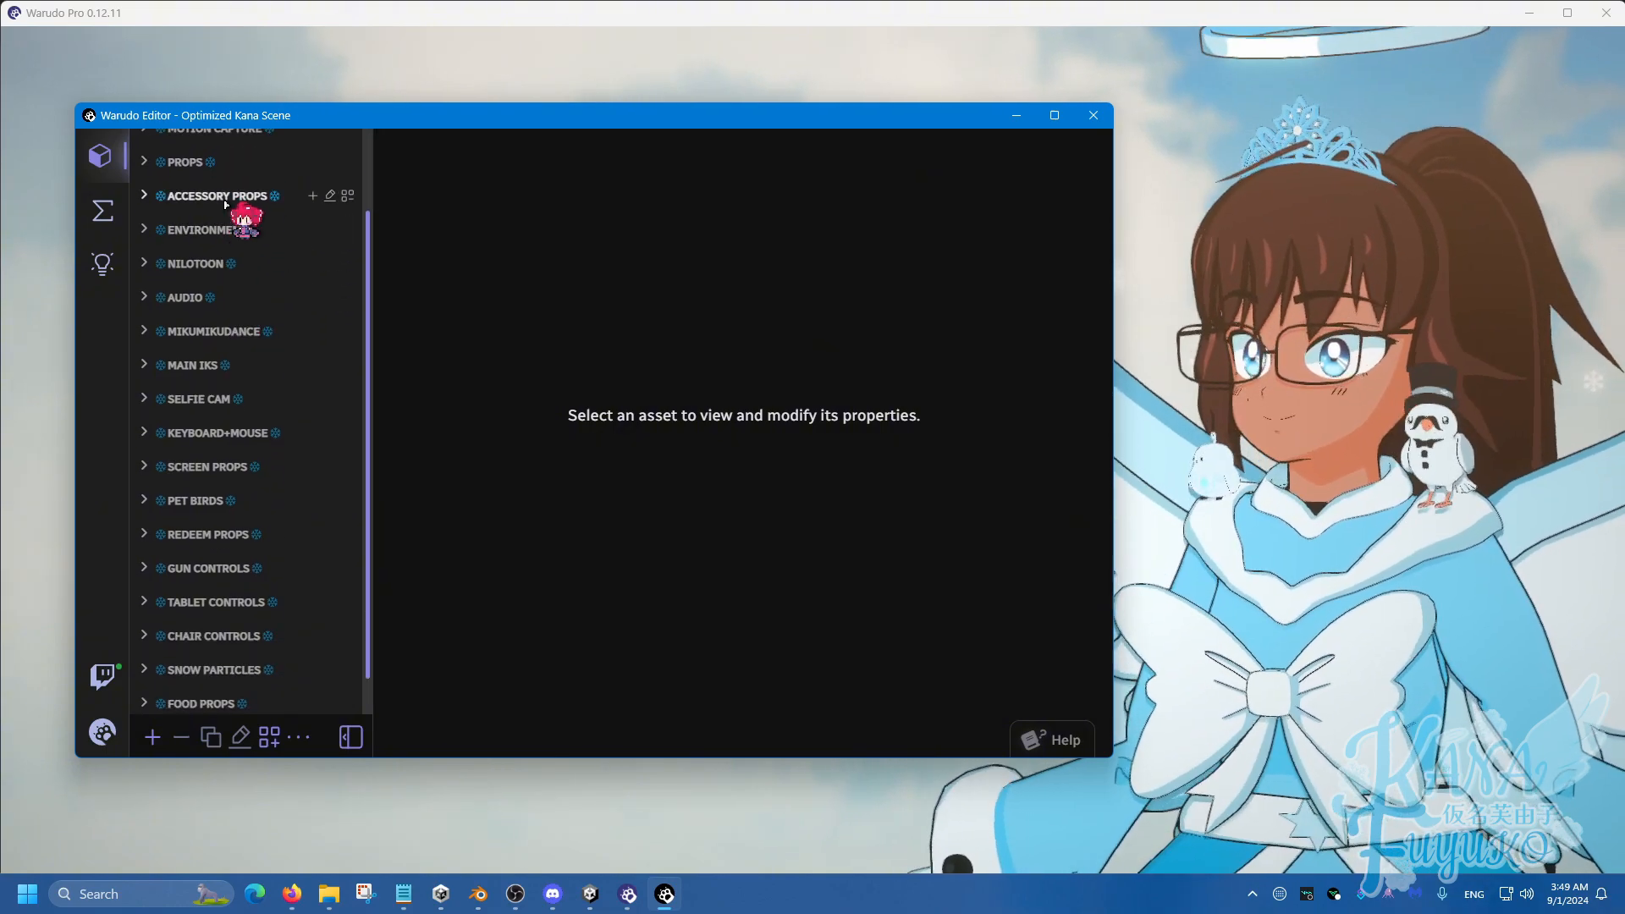
click(227, 197)
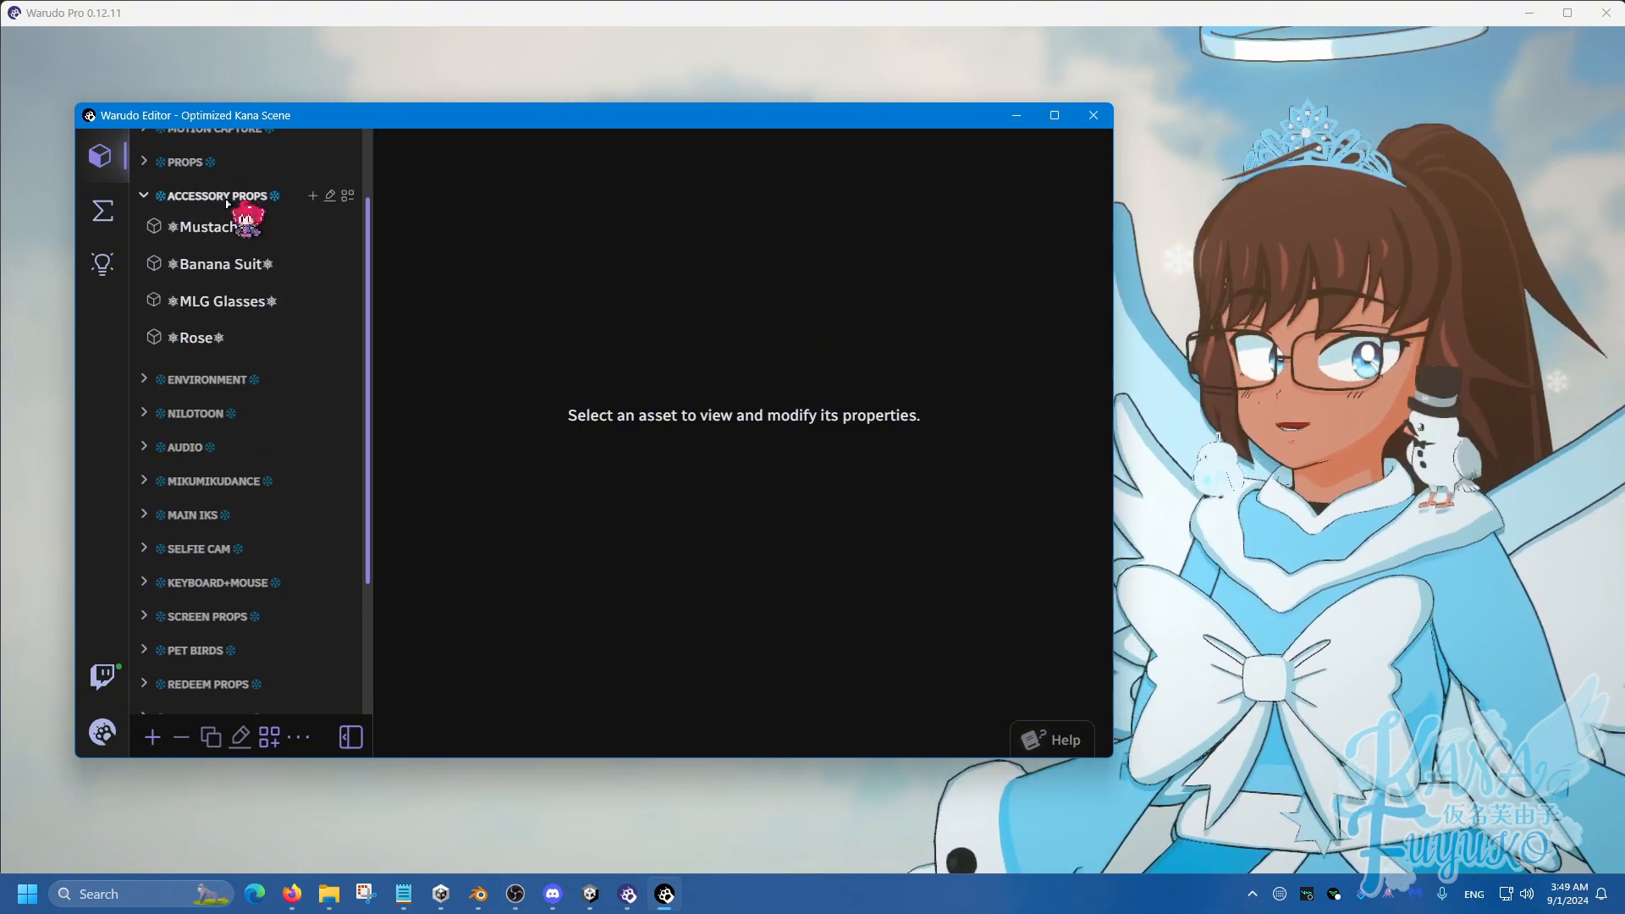
click(227, 200)
click(222, 232)
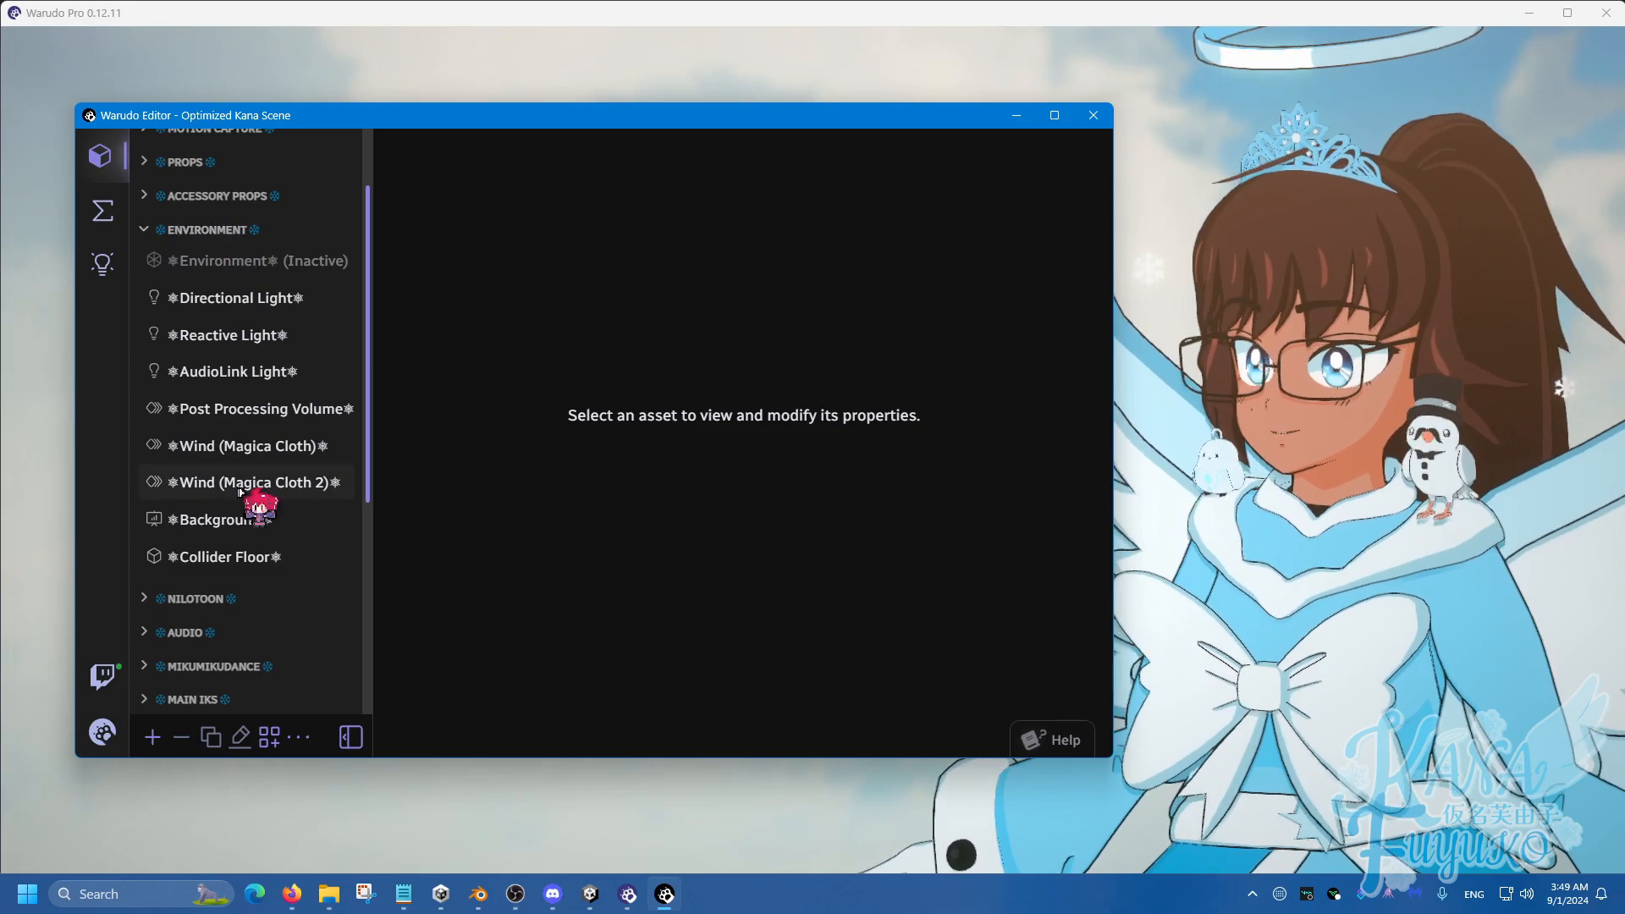
click(222, 230)
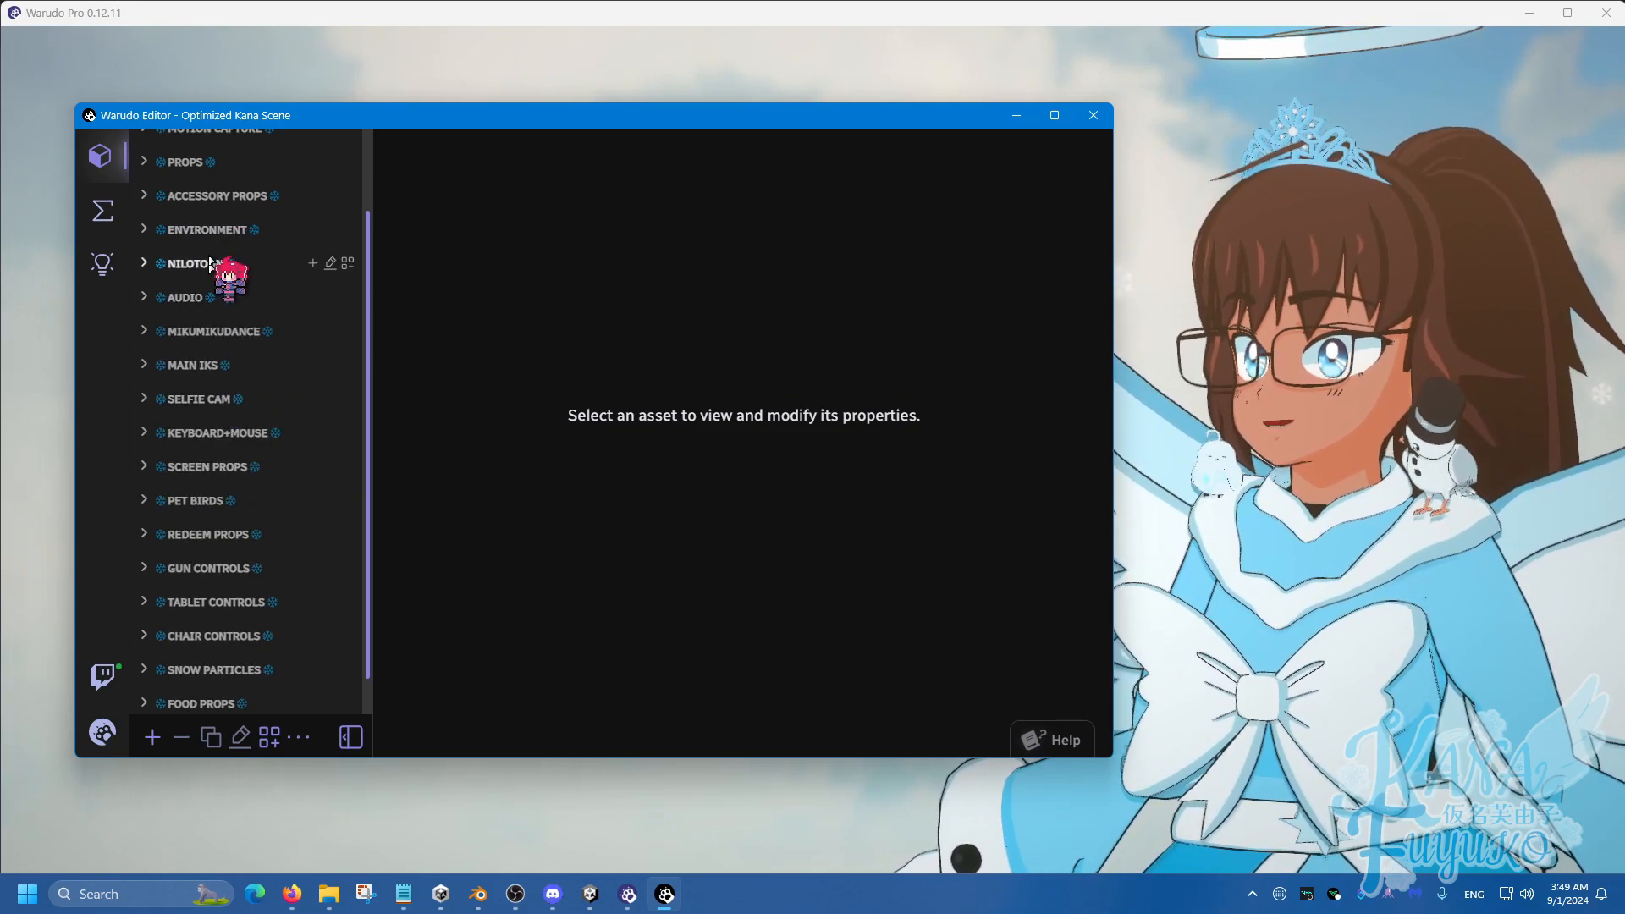
click(225, 331)
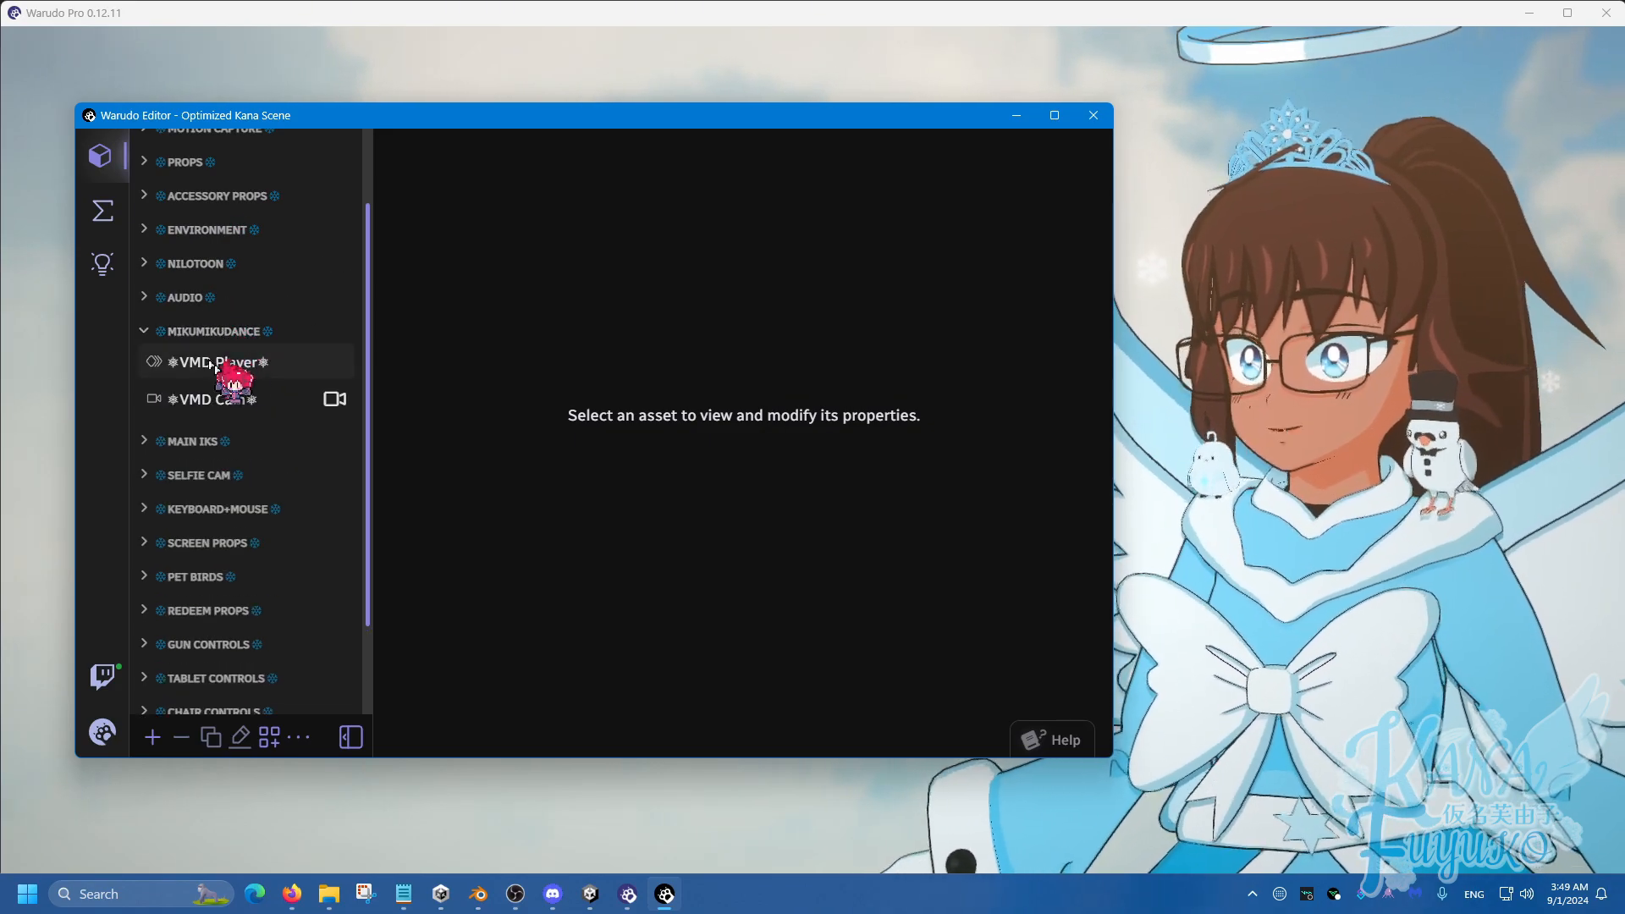
click(227, 334)
scroll(219, 449, down, 1)
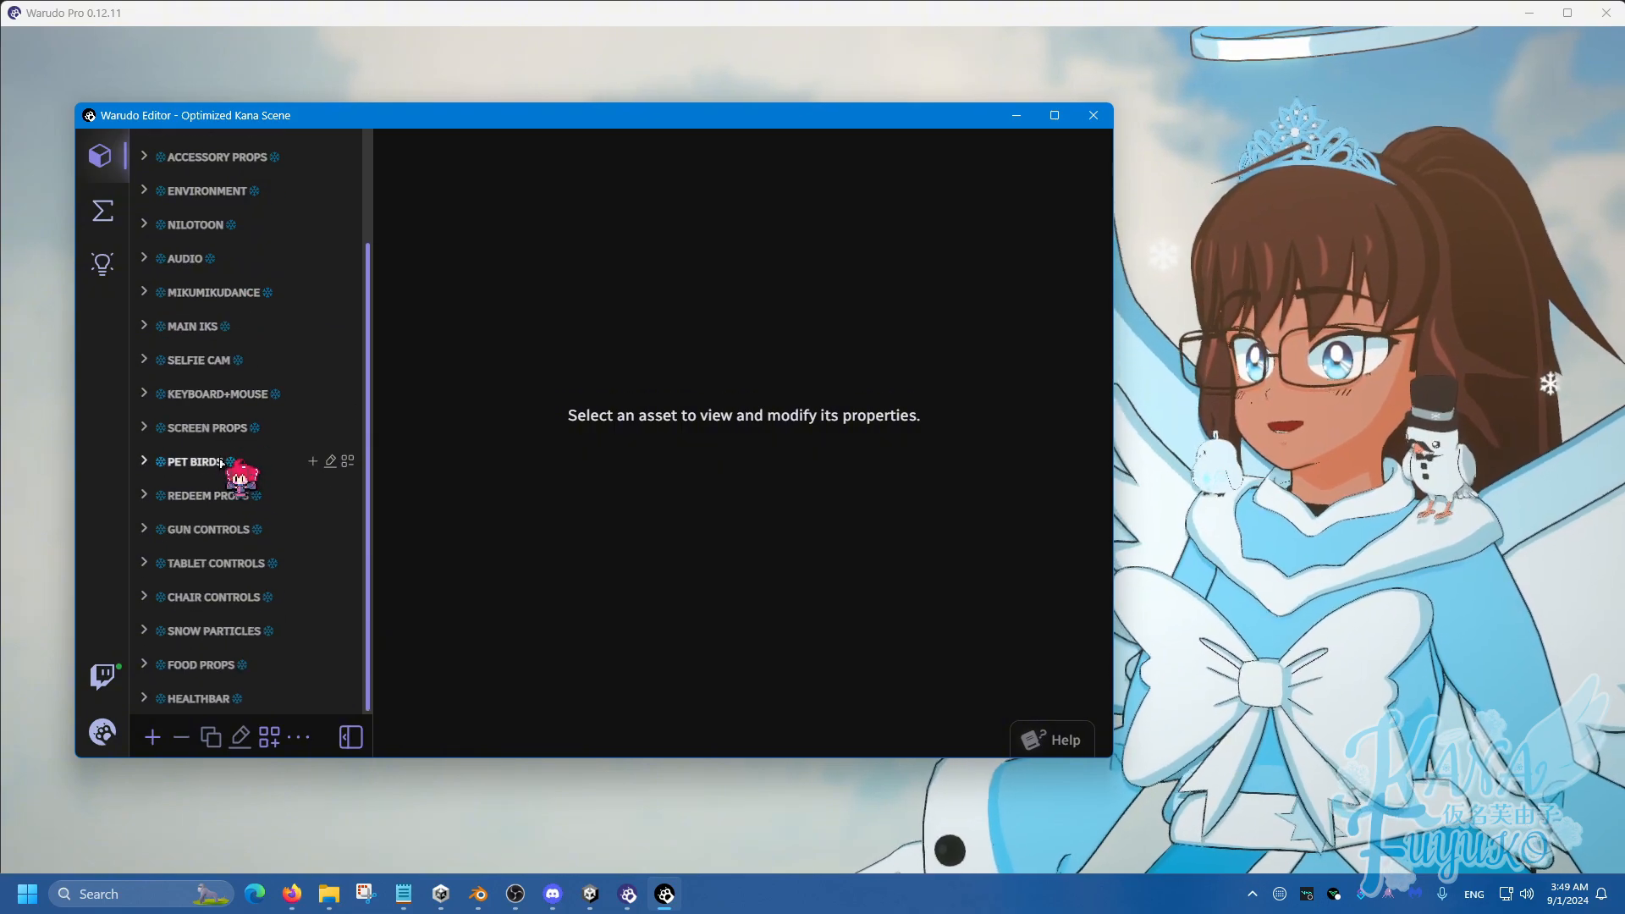
click(219, 459)
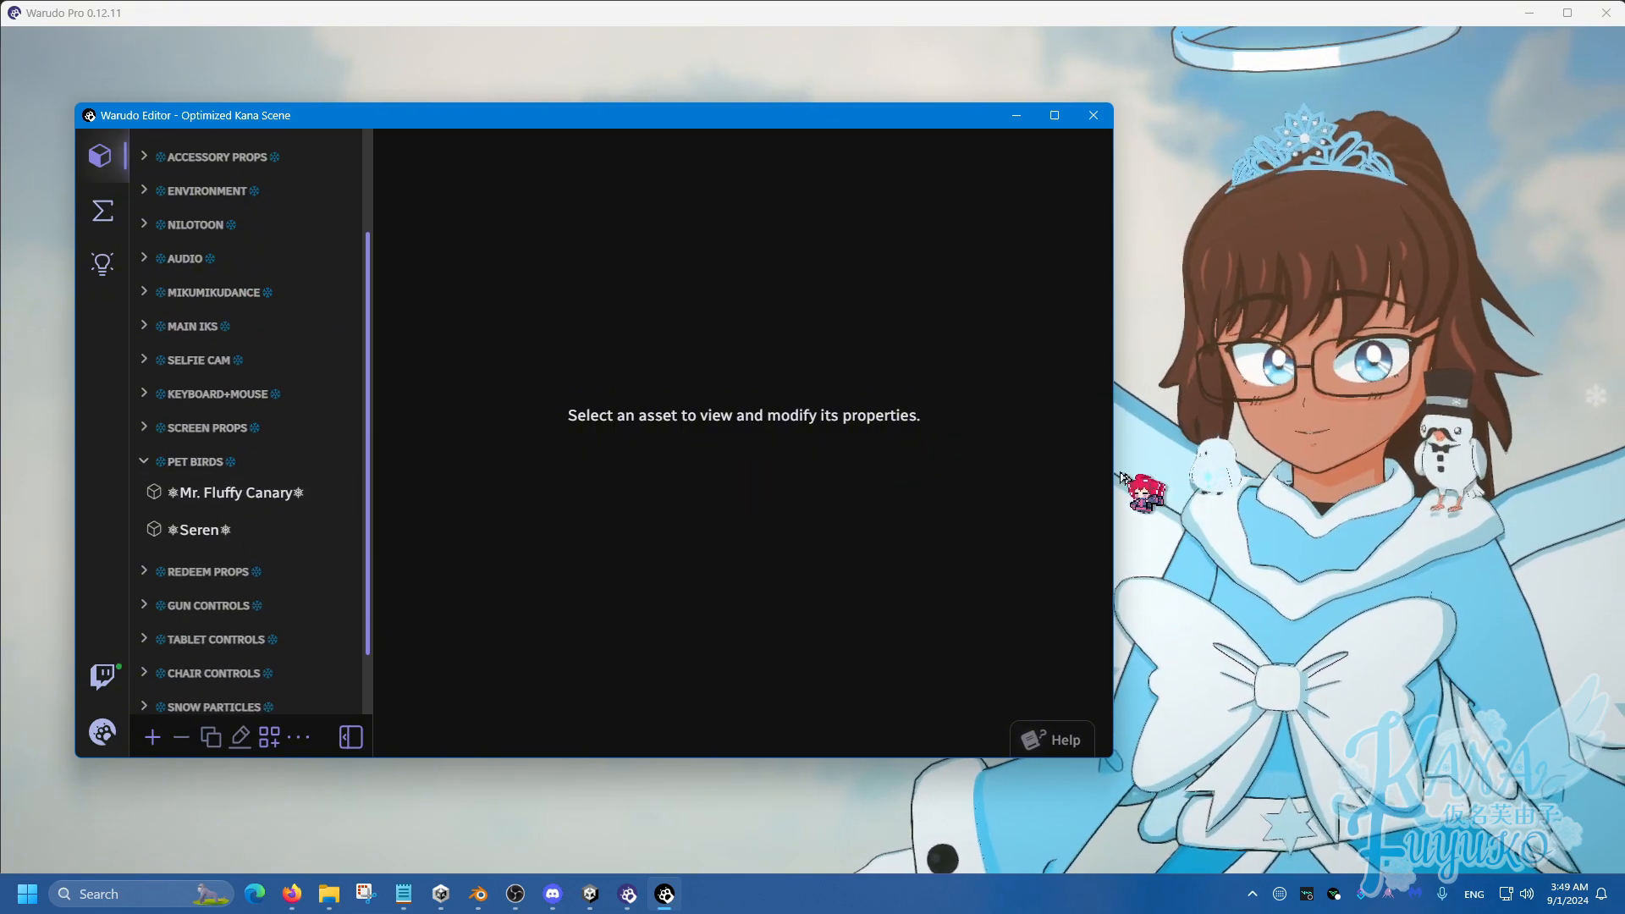
click(254, 464)
click(231, 497)
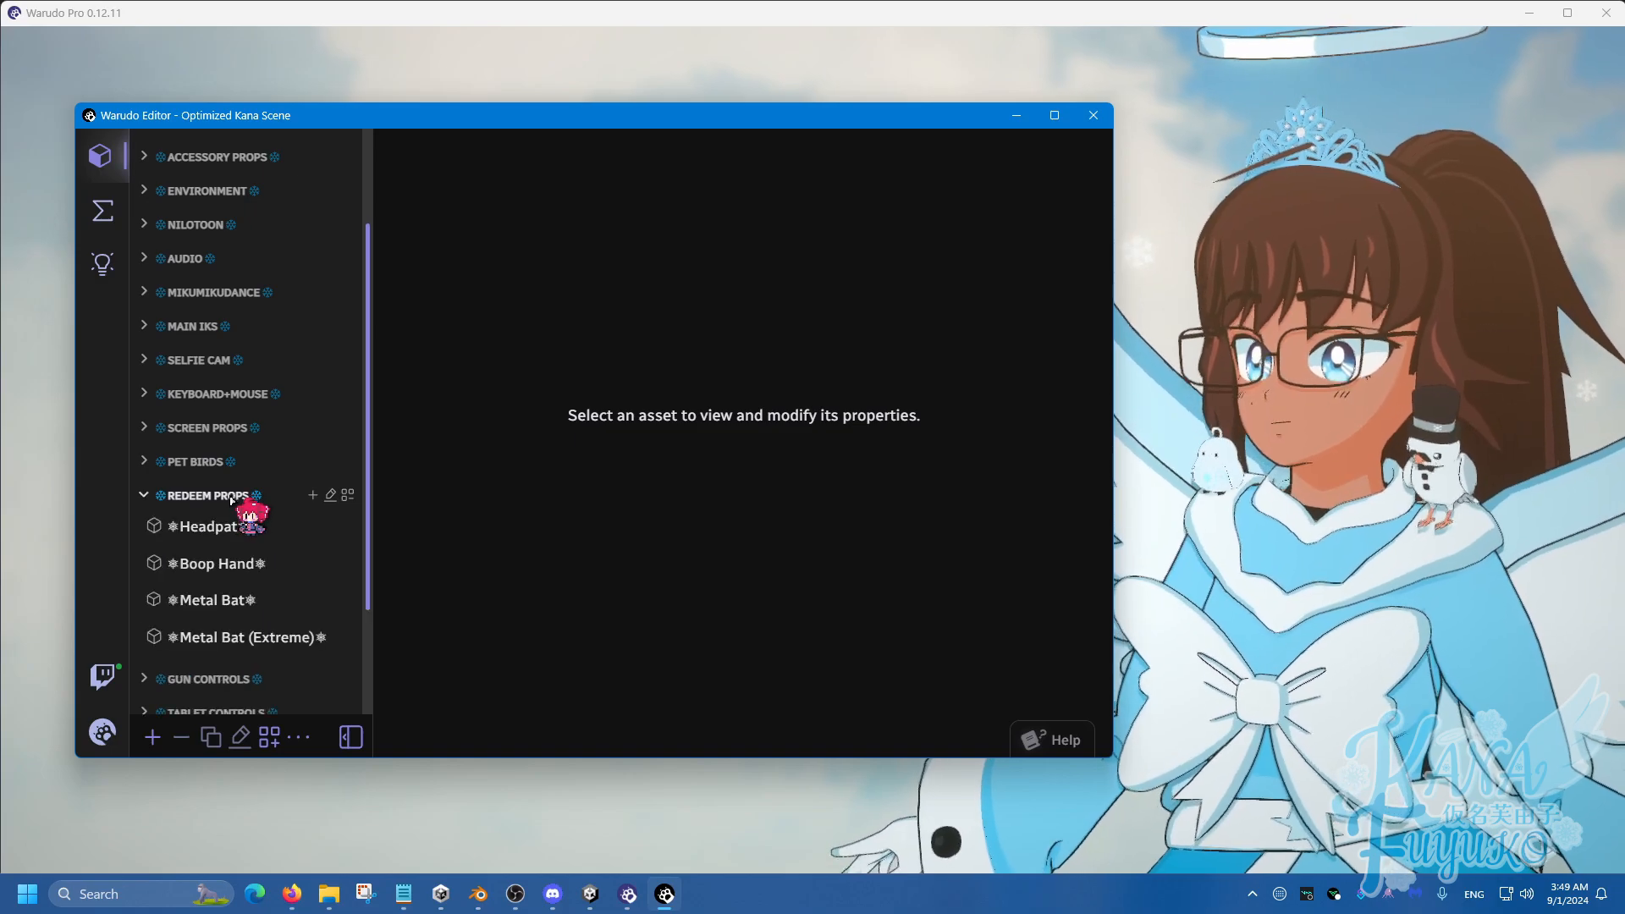
click(232, 497)
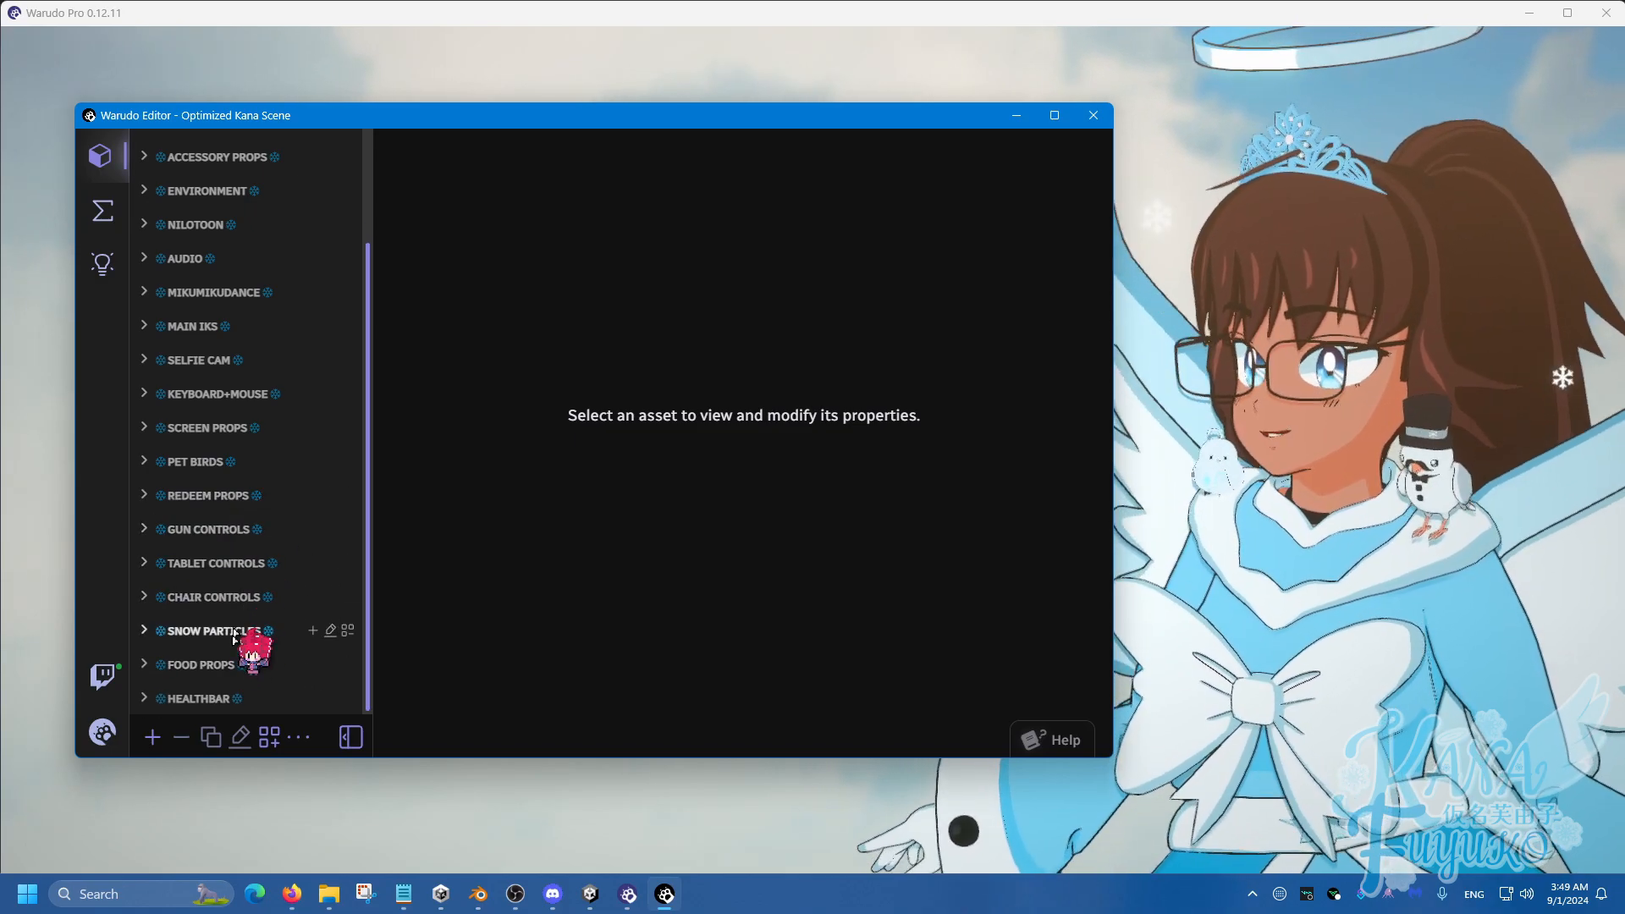
click(237, 532)
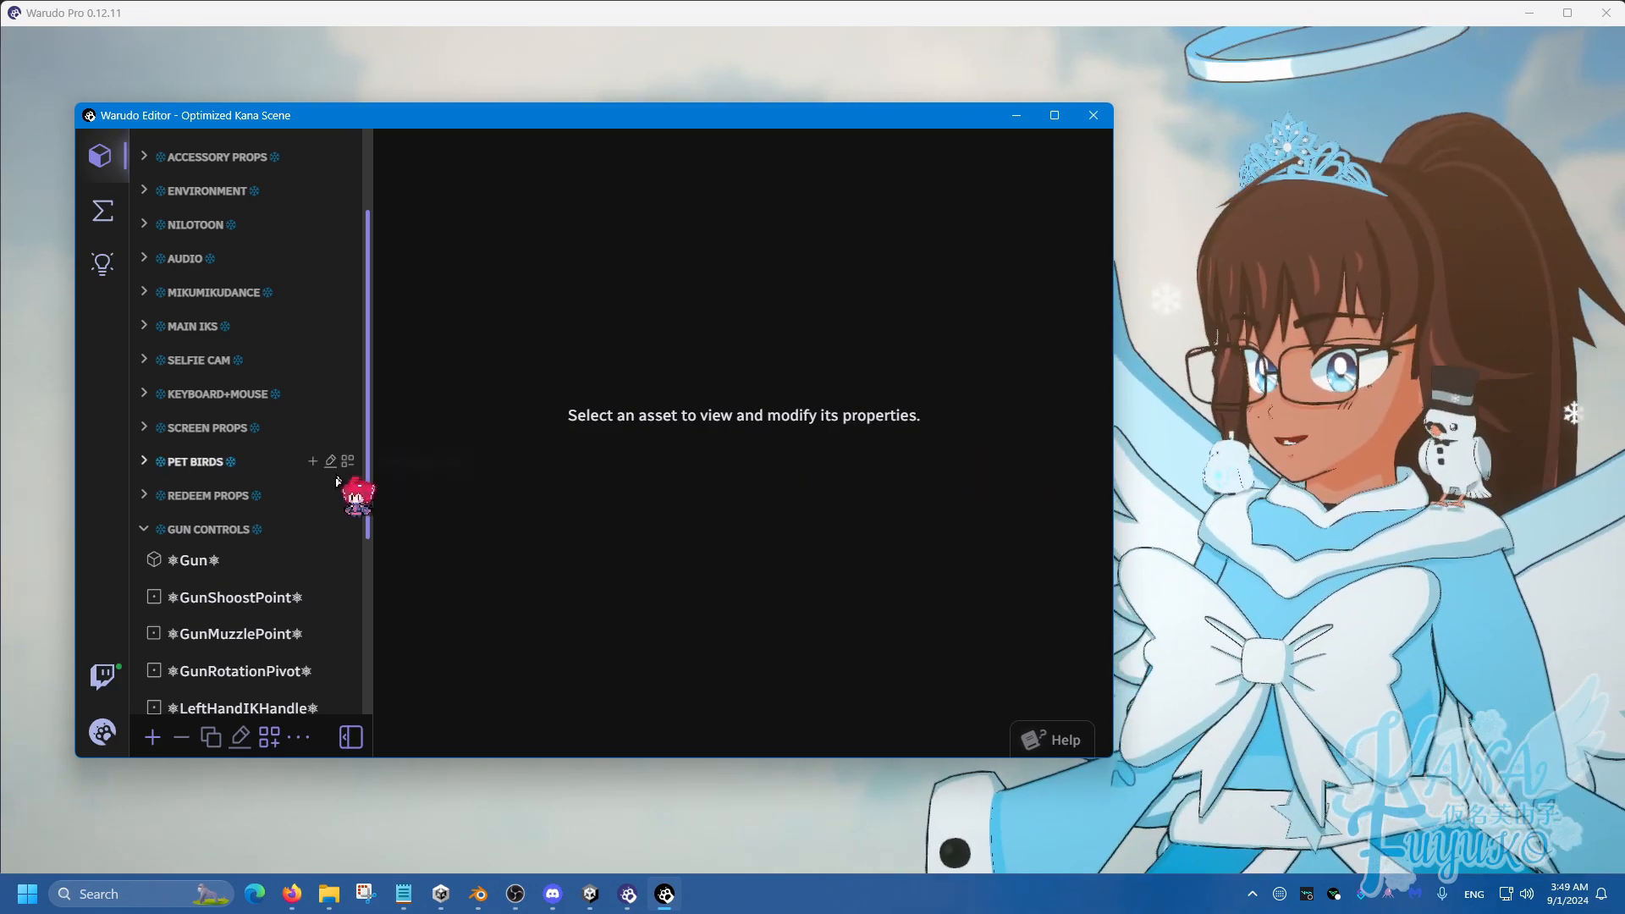
click(207, 529)
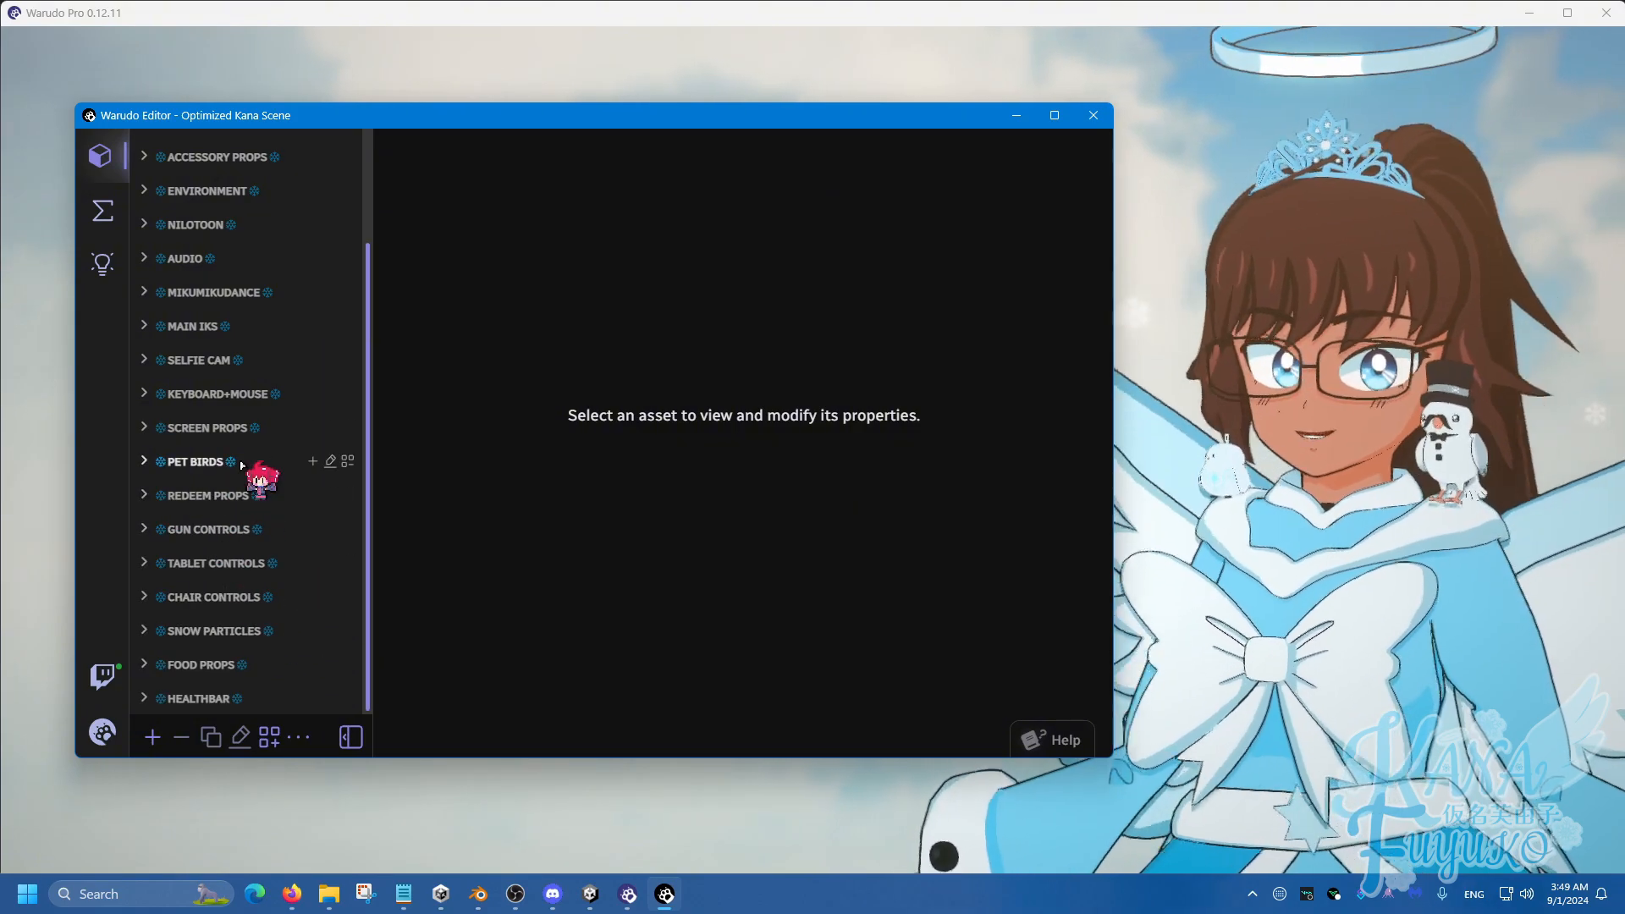
scroll(237, 450, up, 3)
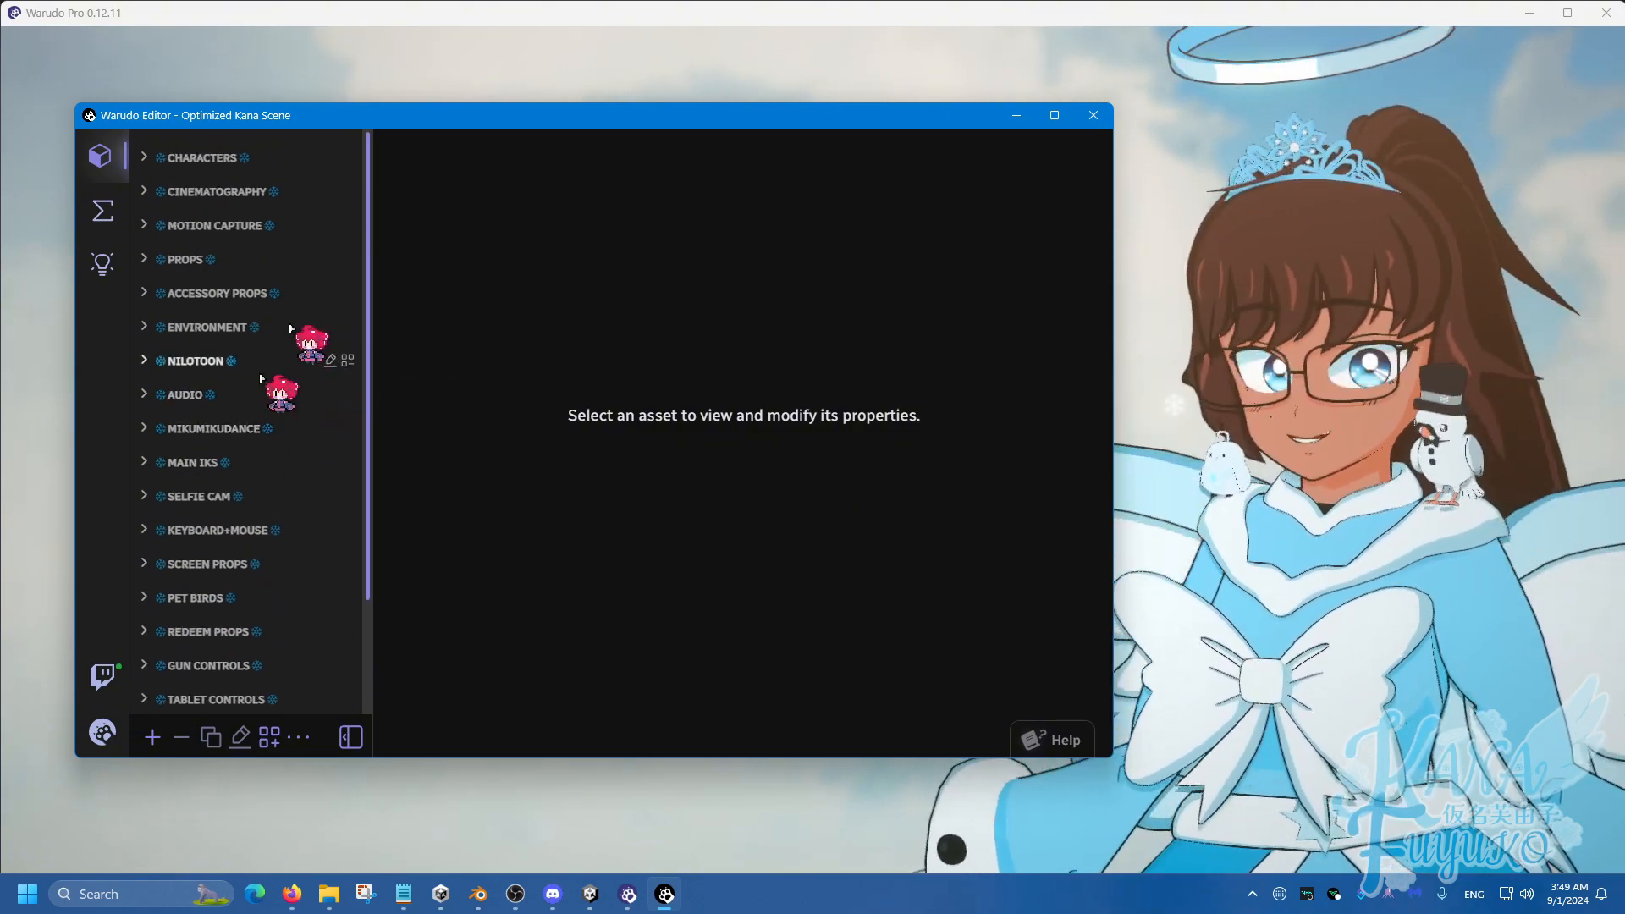
Switch to the Blueprints (Σ) list and check MOVEMENT CONTROLS and FUN CONTROLS, collapsing each again.
click(103, 210)
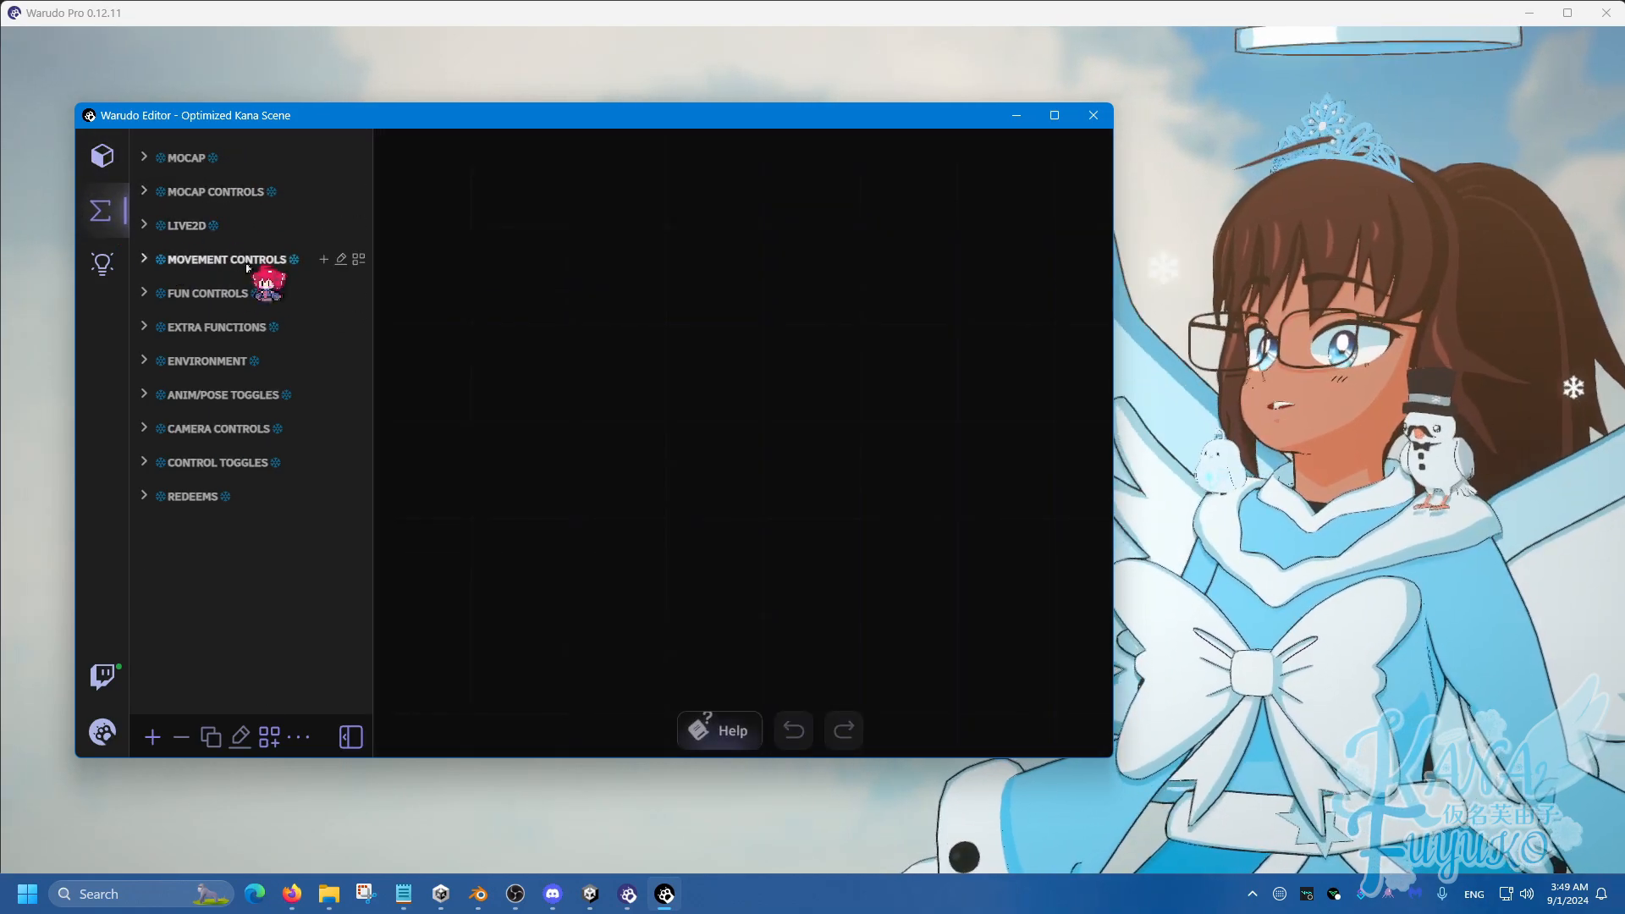
click(231, 260)
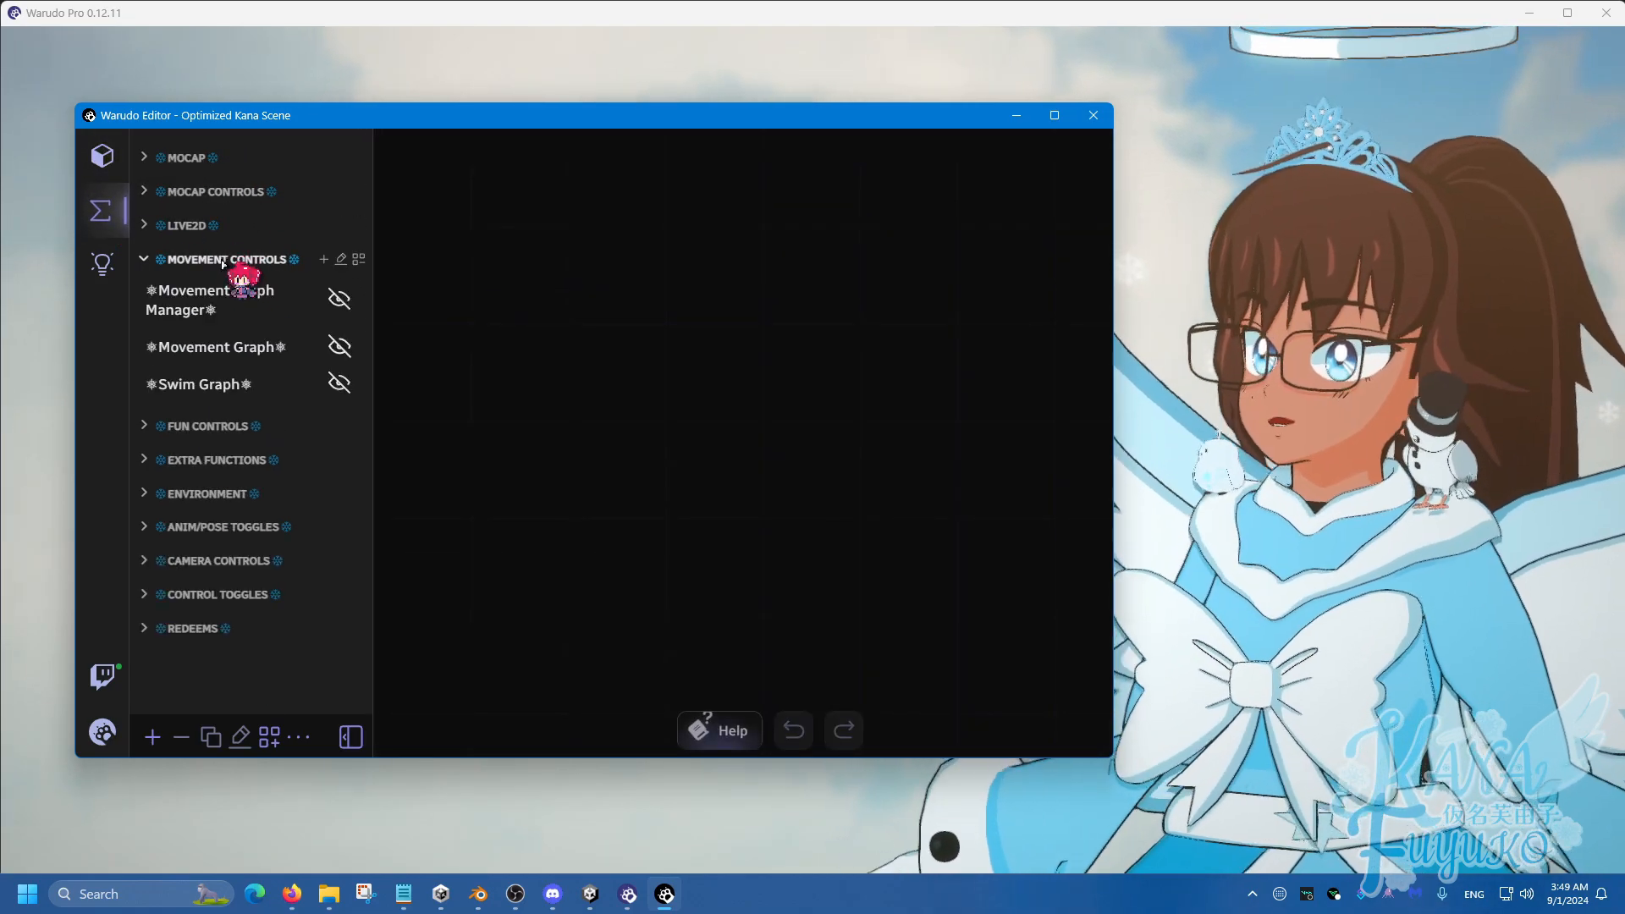
click(254, 263)
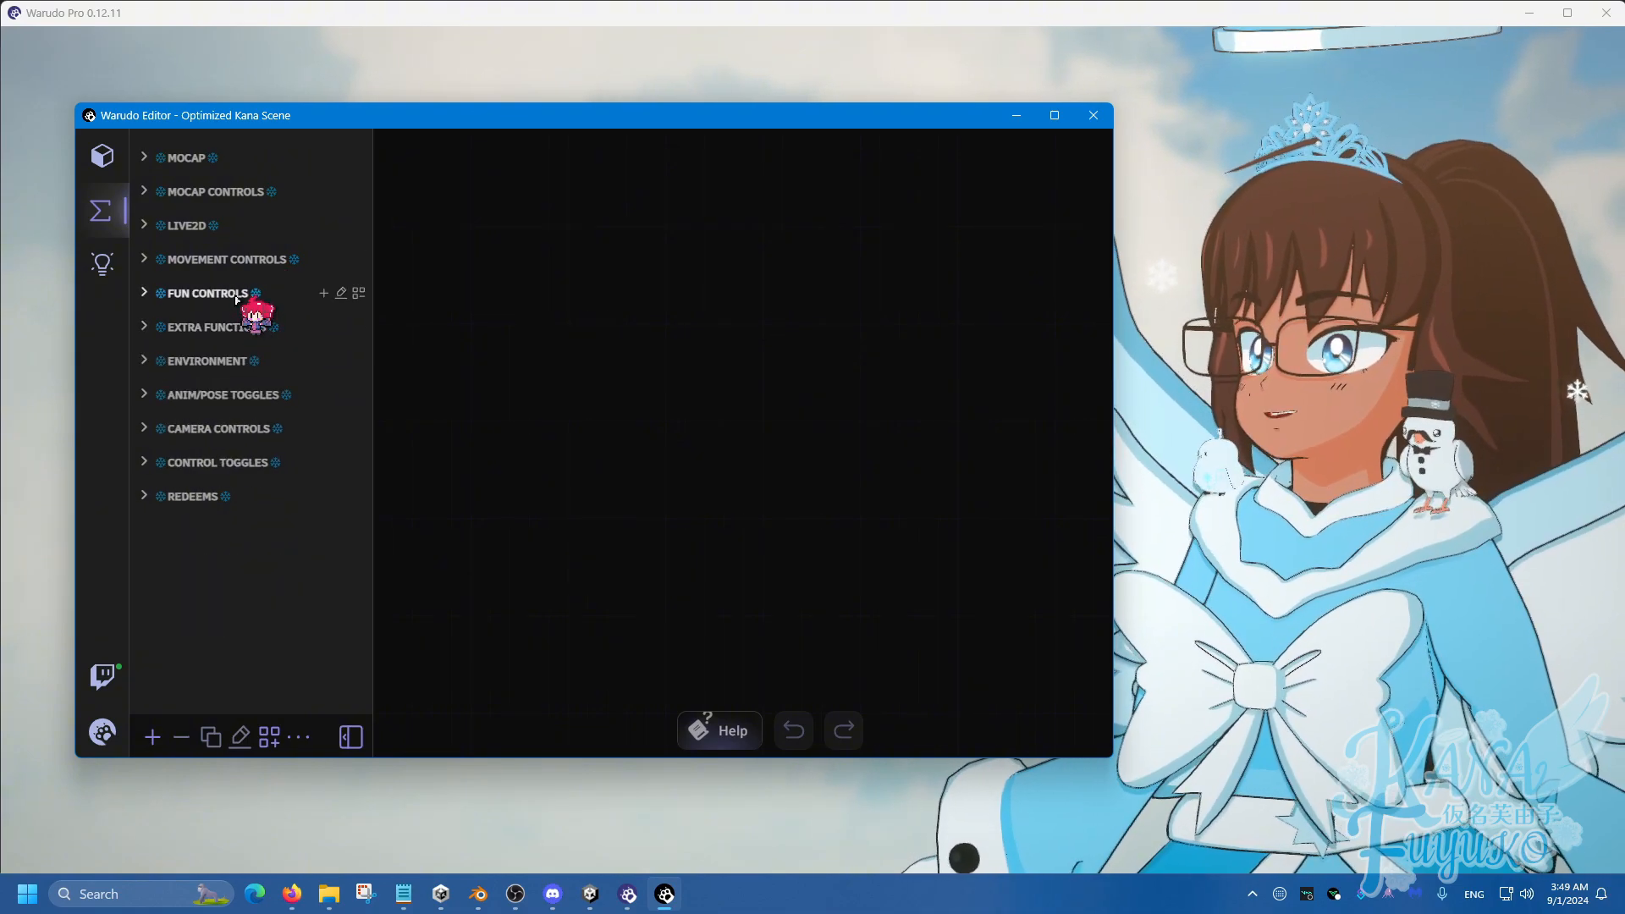
click(236, 298)
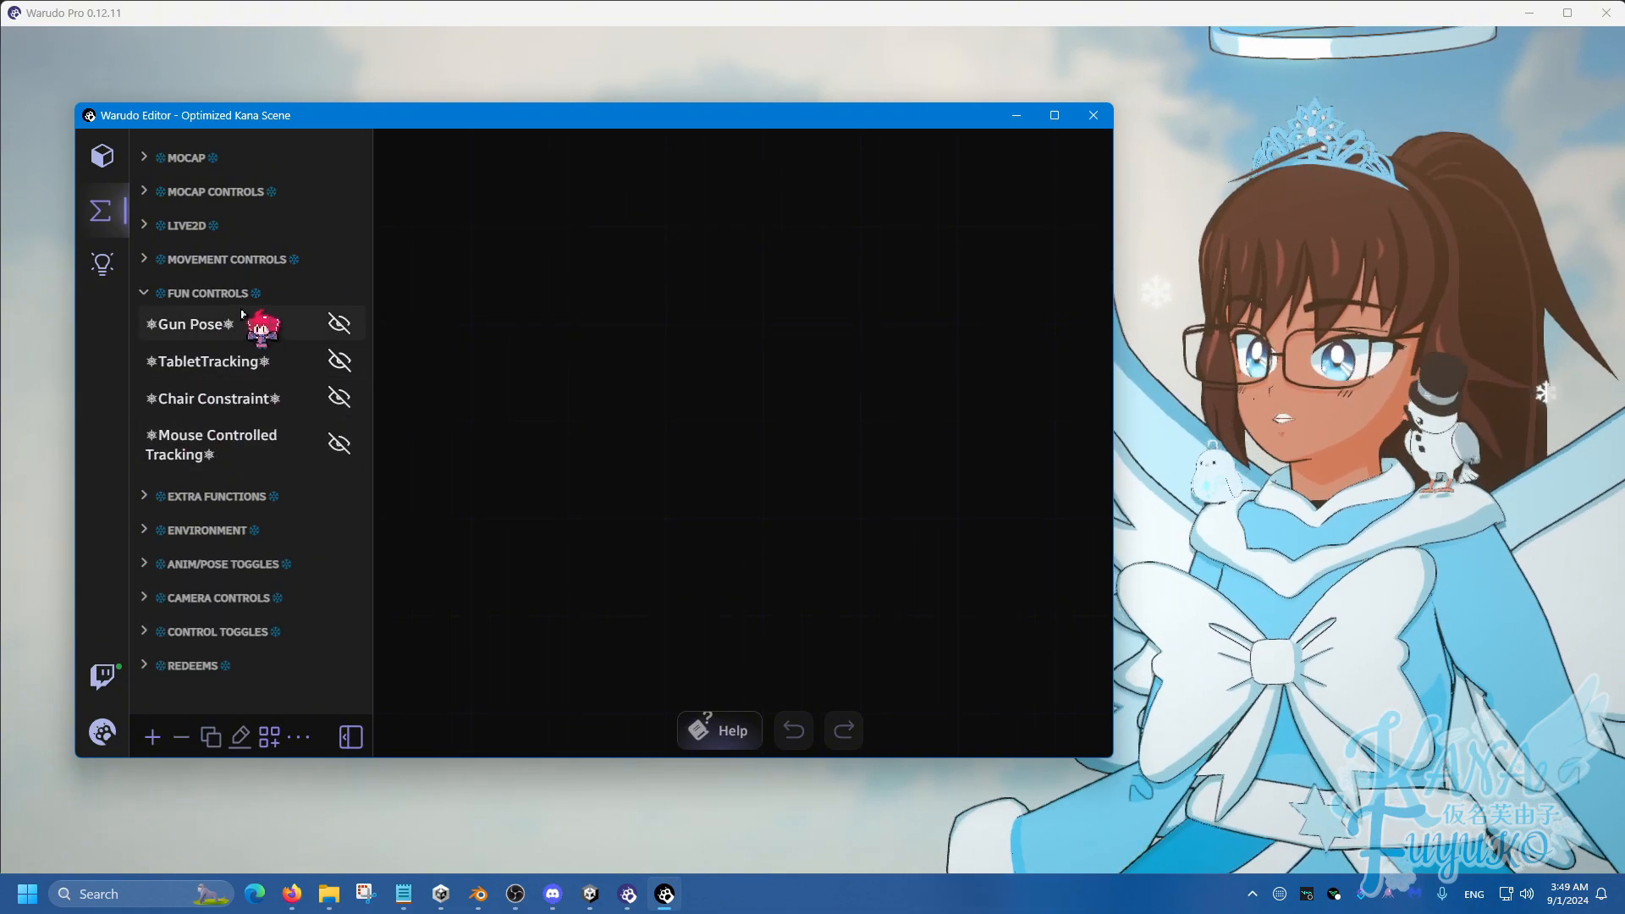
click(242, 296)
Check the ENVIRONMENT, ANIM/POSE TOGGLES and REDEEMS blueprint groups, leaving each collapsed.
click(245, 362)
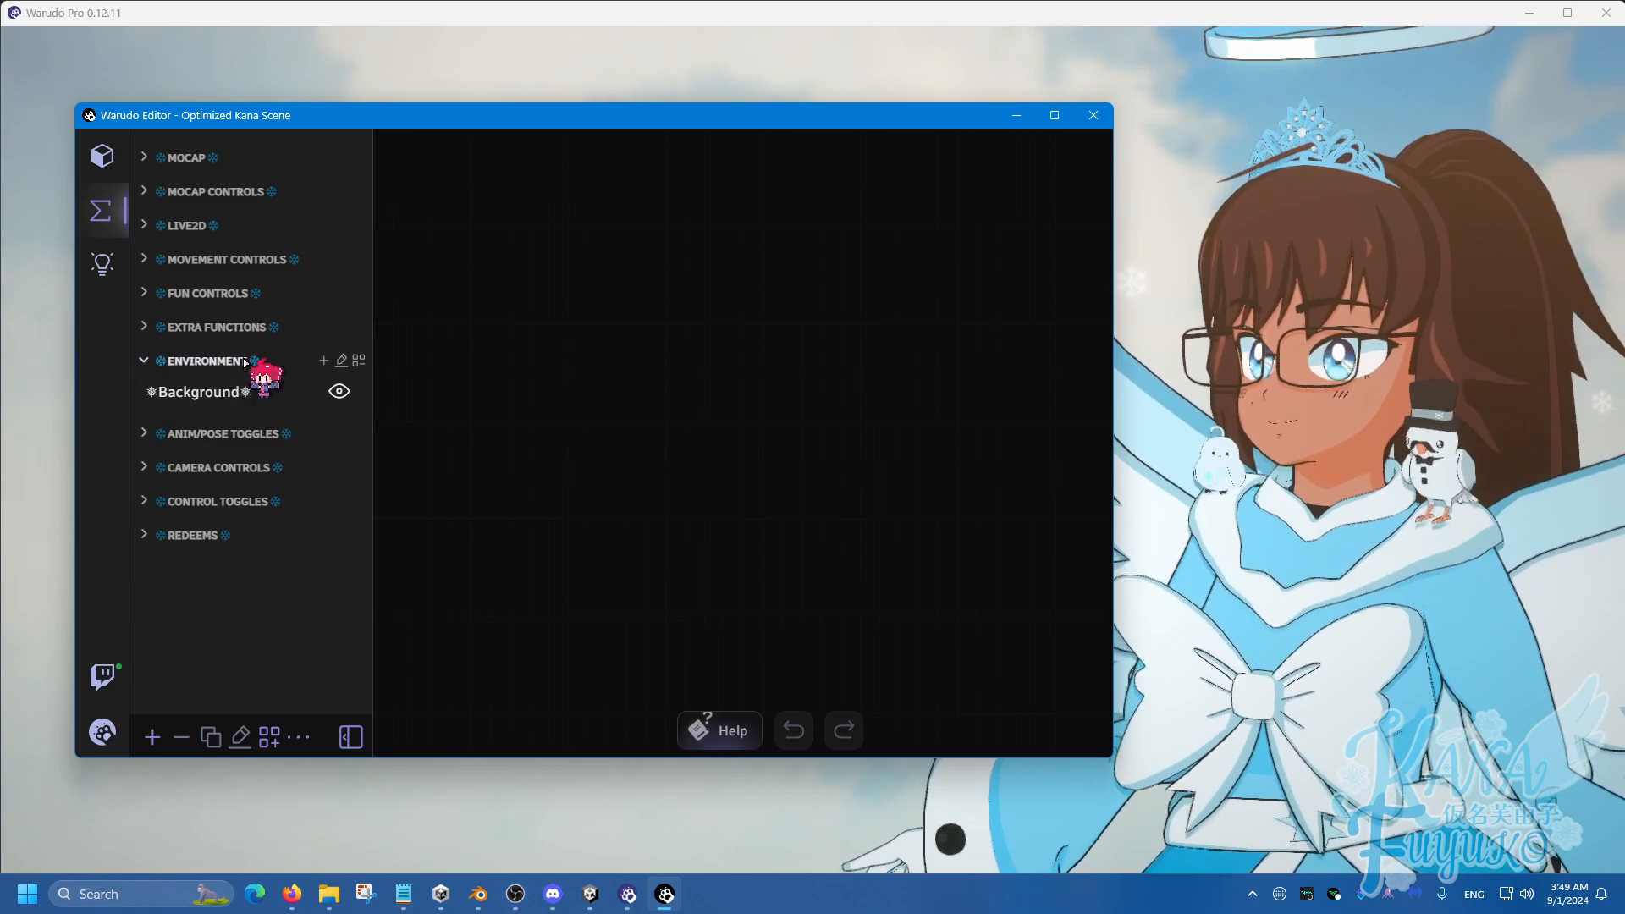
click(244, 362)
click(254, 395)
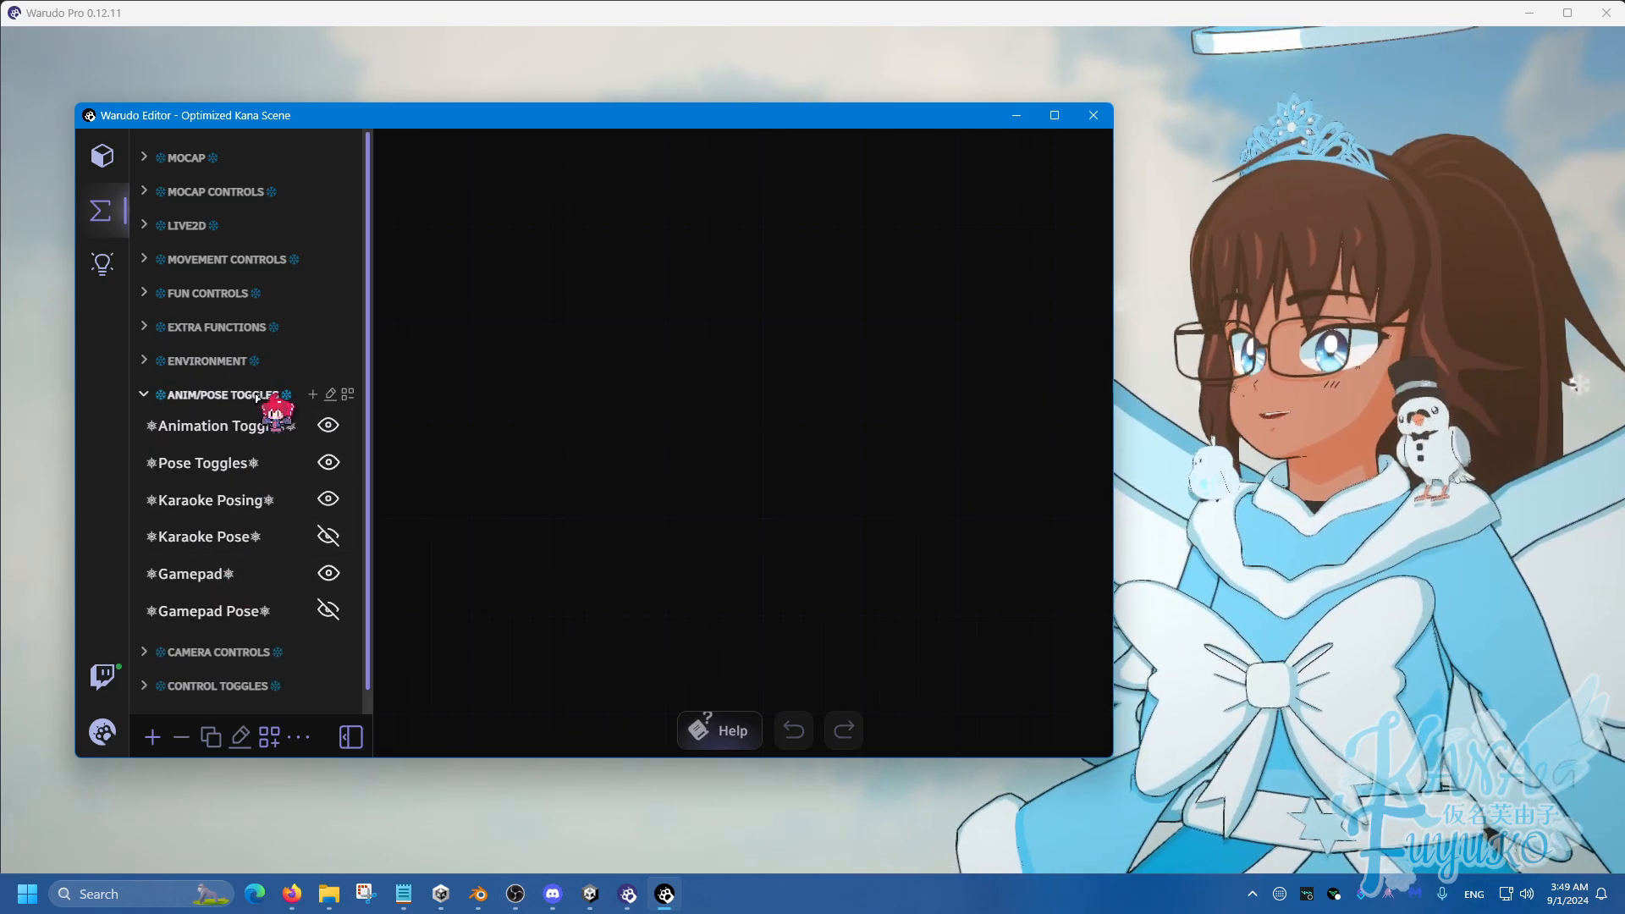
click(257, 398)
click(254, 495)
scroll(241, 499, down, 4)
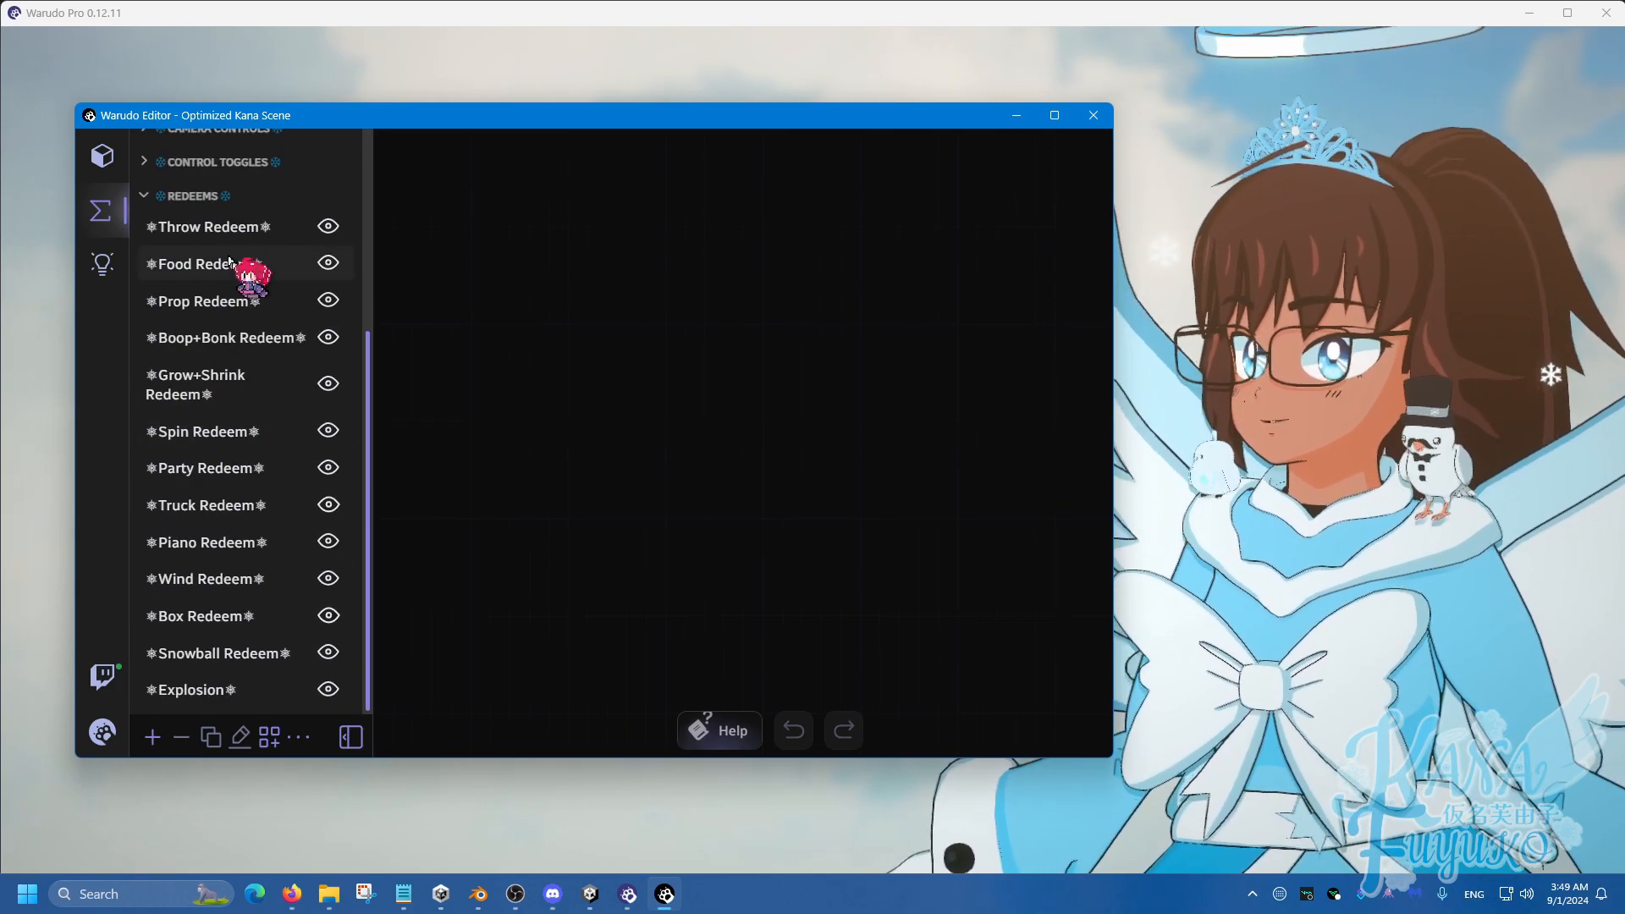
click(221, 197)
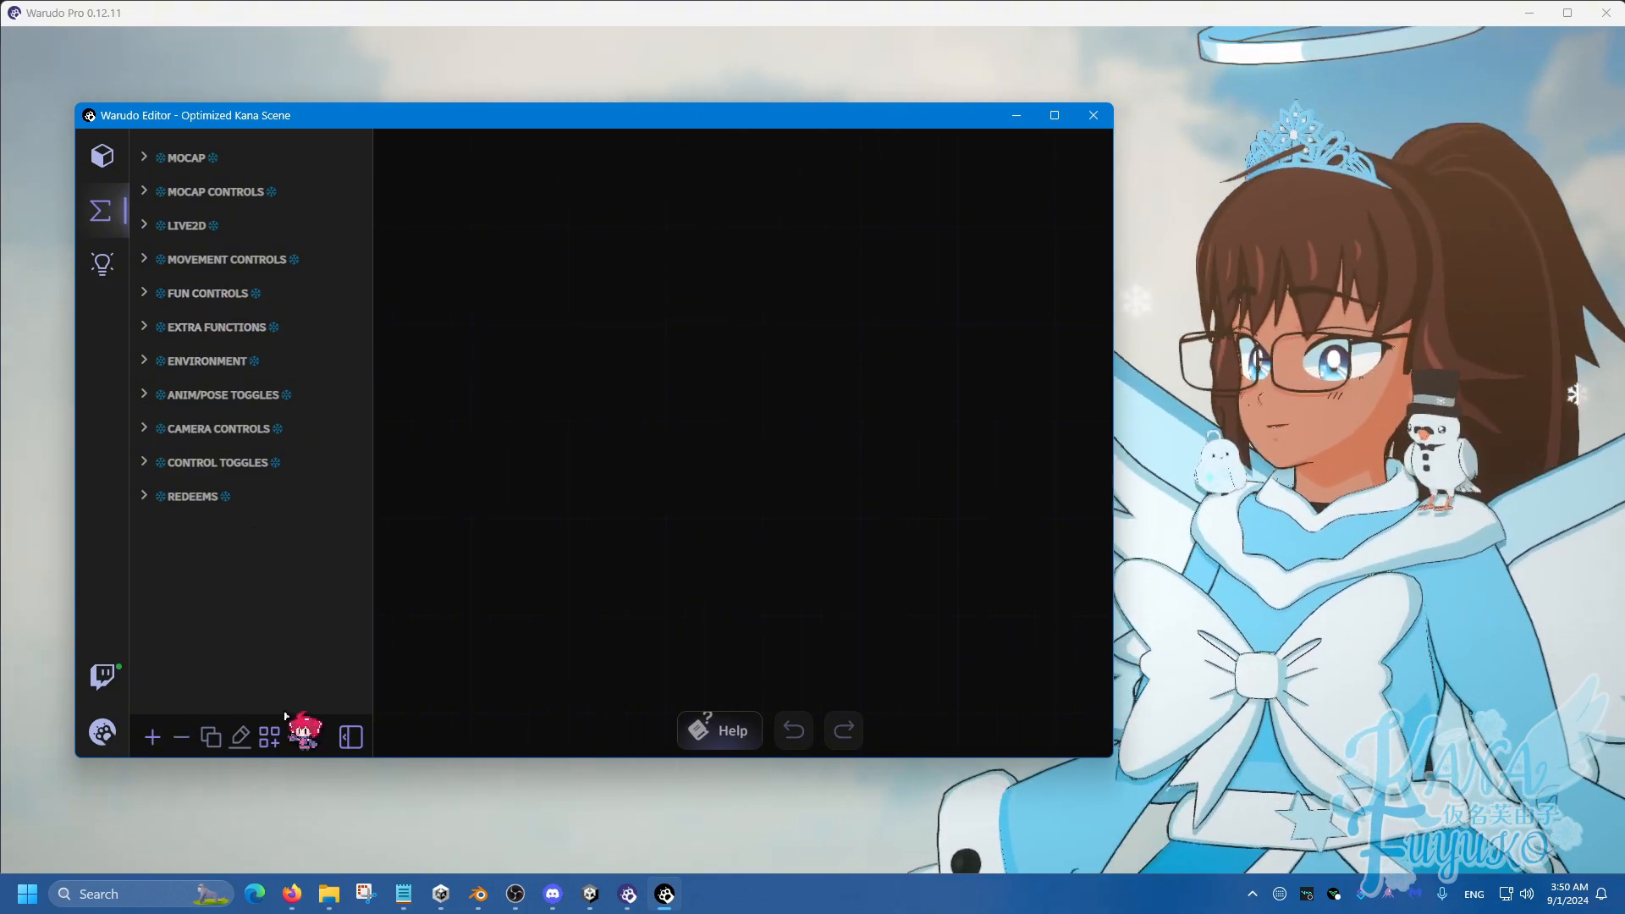
Return to the asset groups list and scan it from Characters down to Tablet Controls.
click(103, 156)
scroll(206, 406, down, 3)
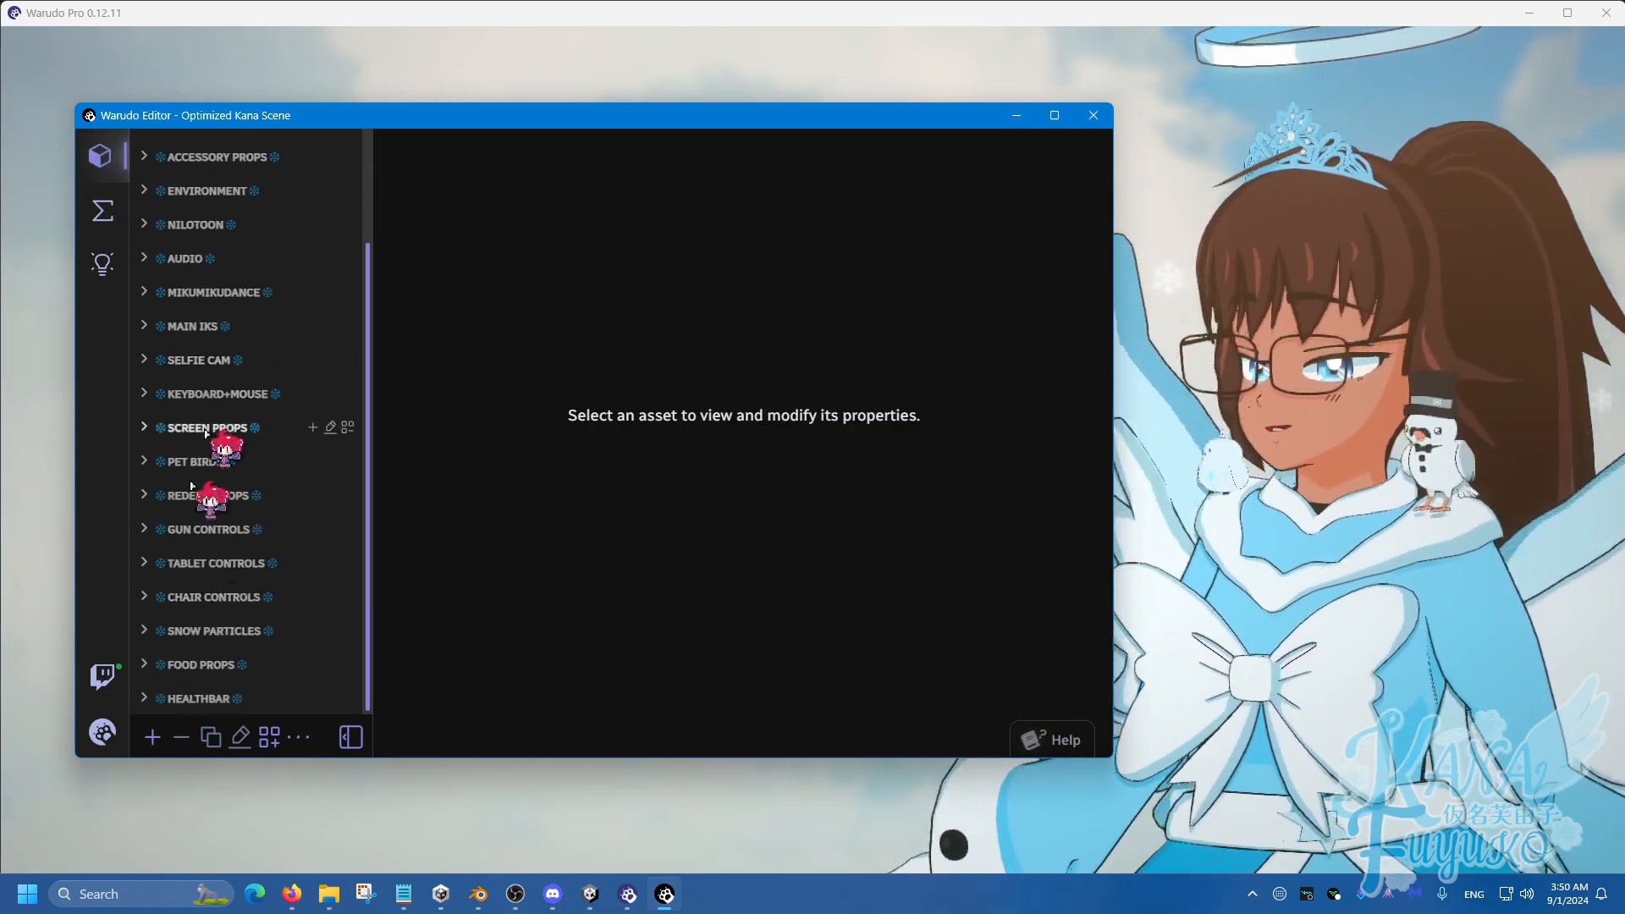
scroll(211, 436, up, 3)
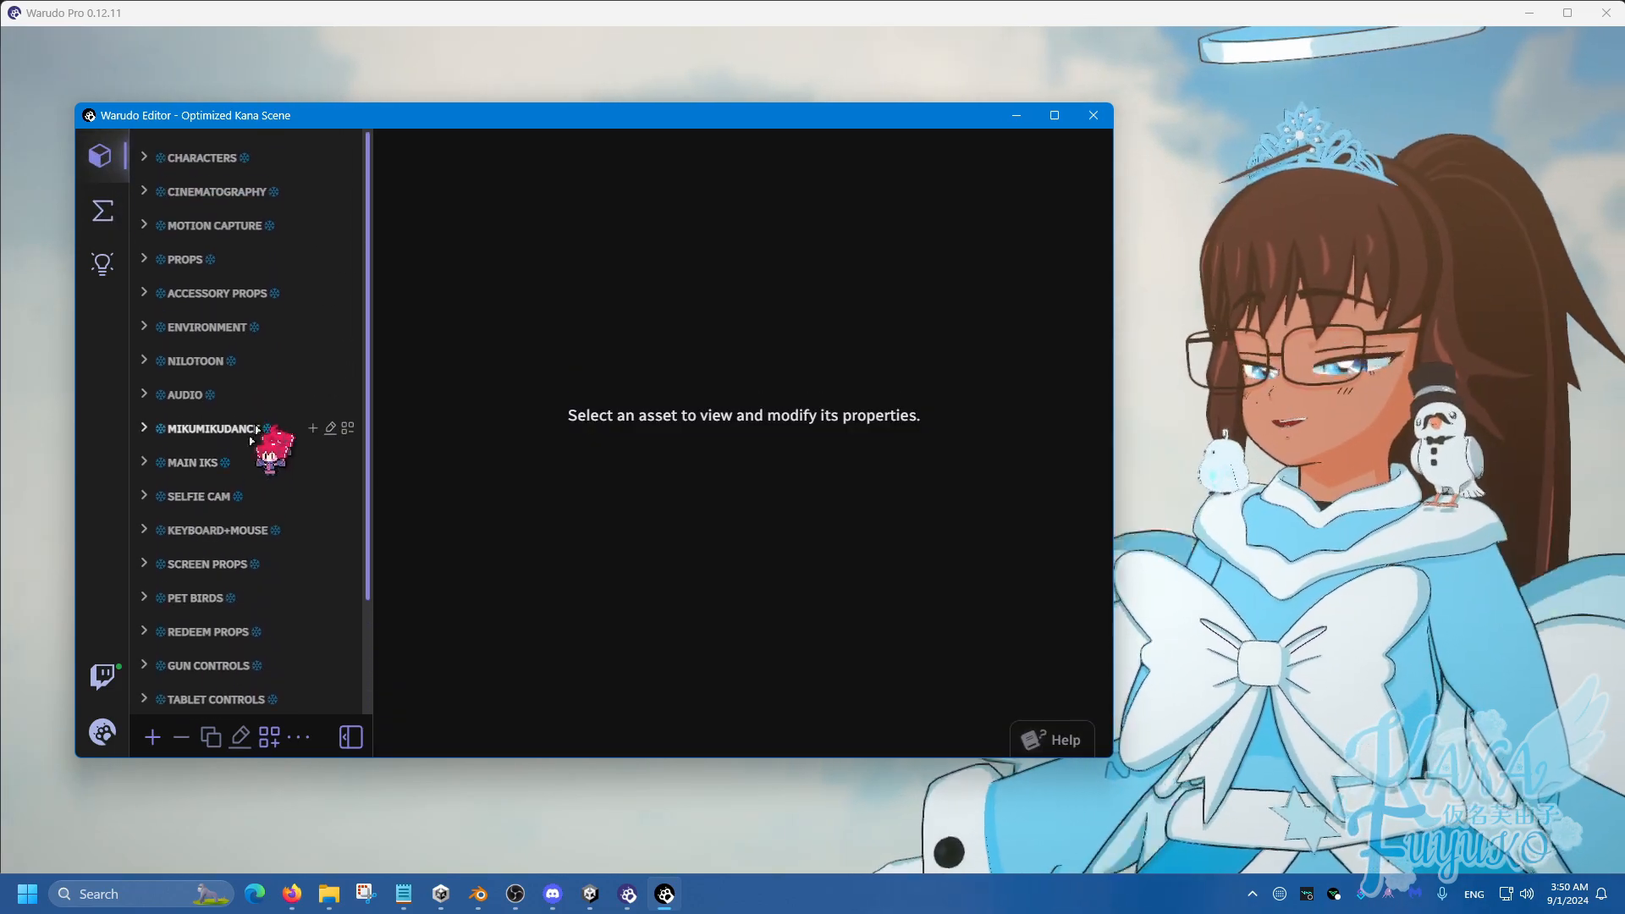
Check the SELFIE CAM group's assets, leave it collapsed, and nudge the editor window slightly left.
click(212, 496)
click(212, 495)
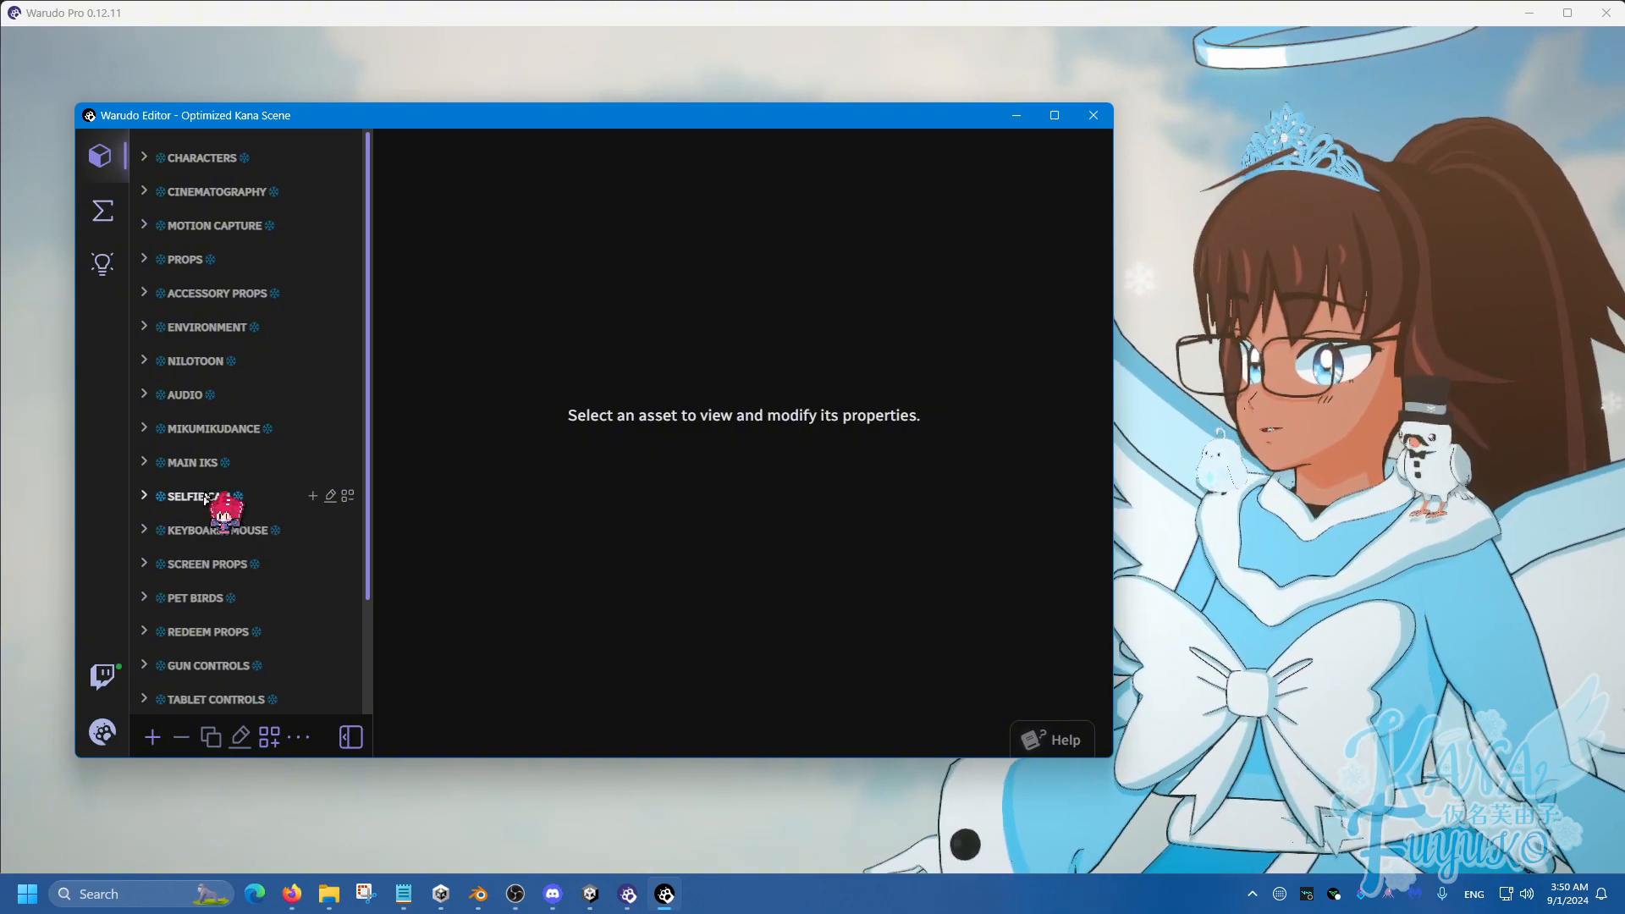
click(206, 498)
click(220, 503)
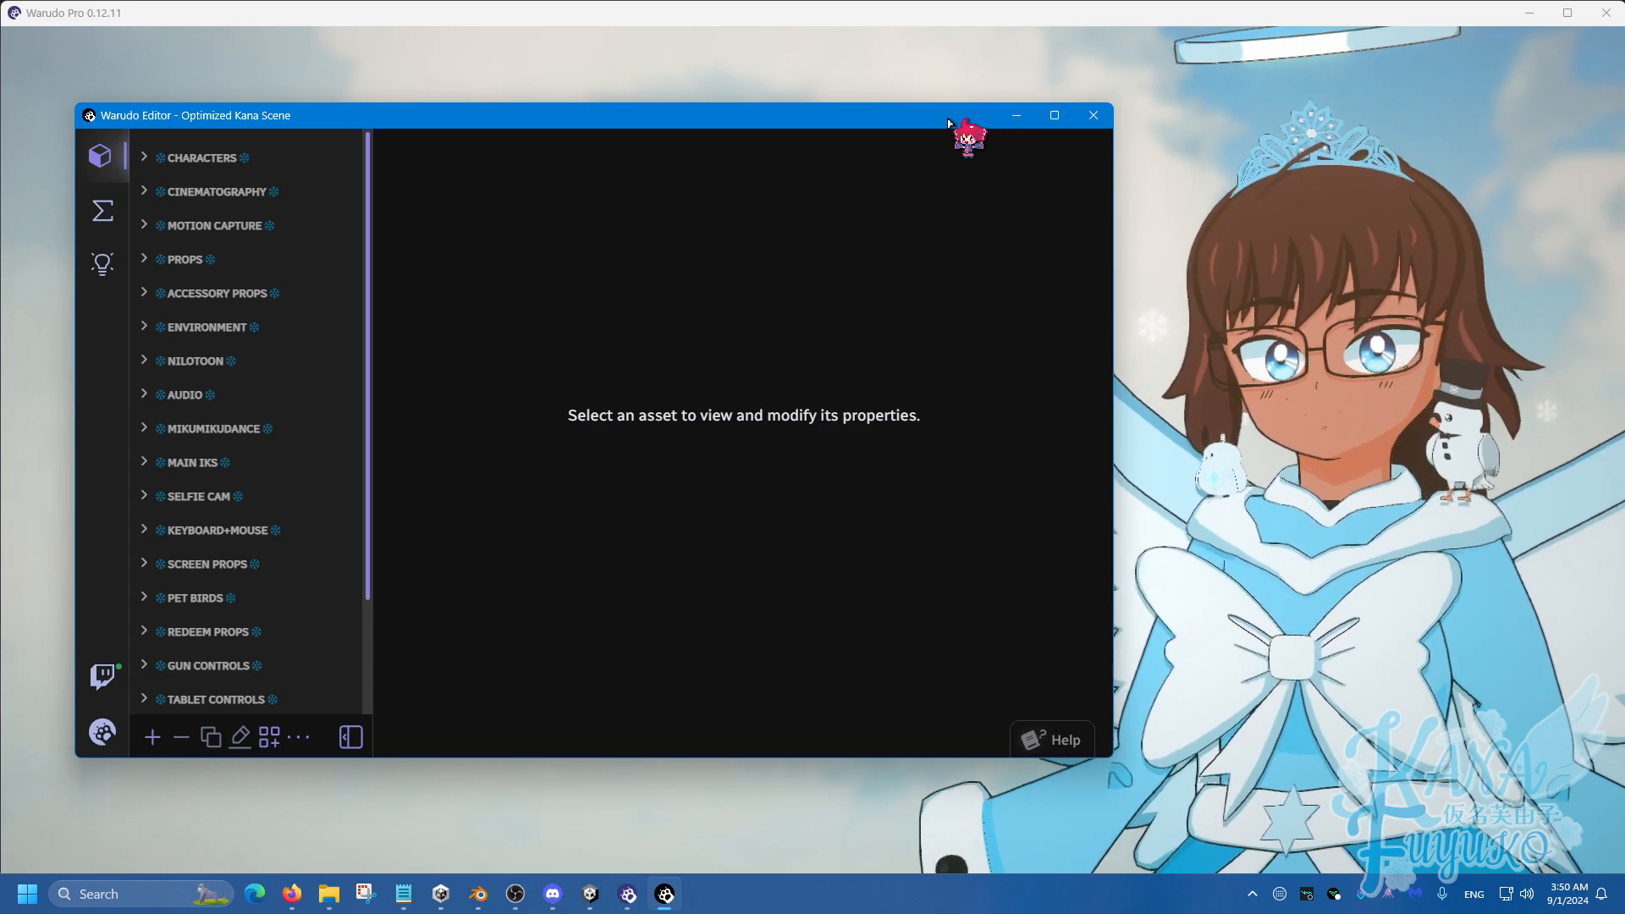
drag(948, 122, 929, 124)
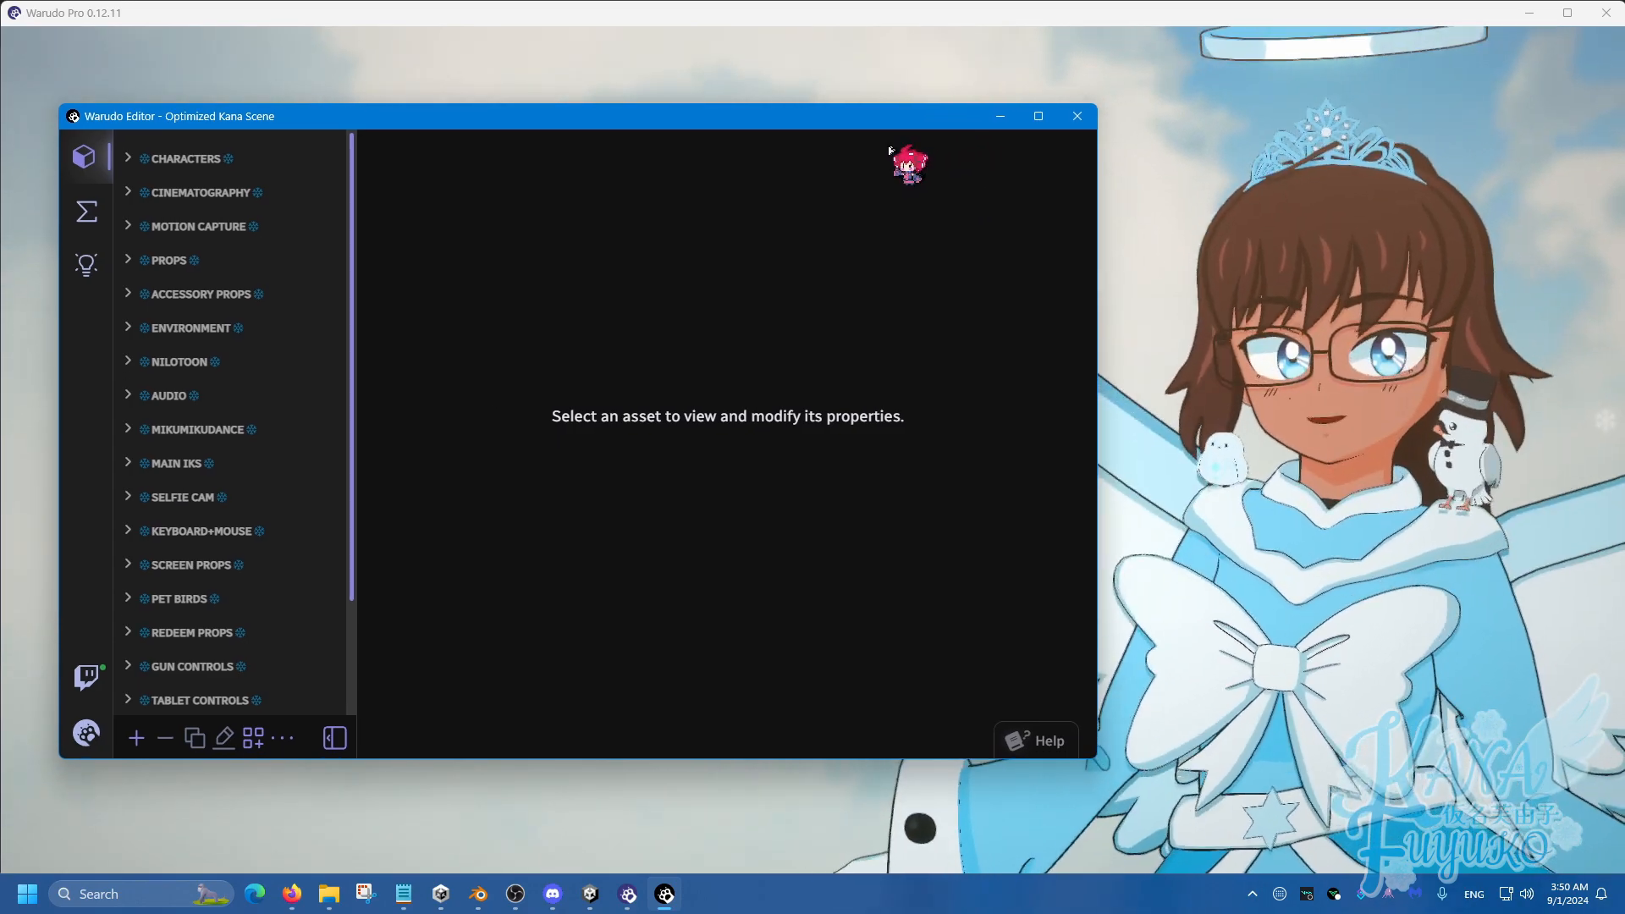